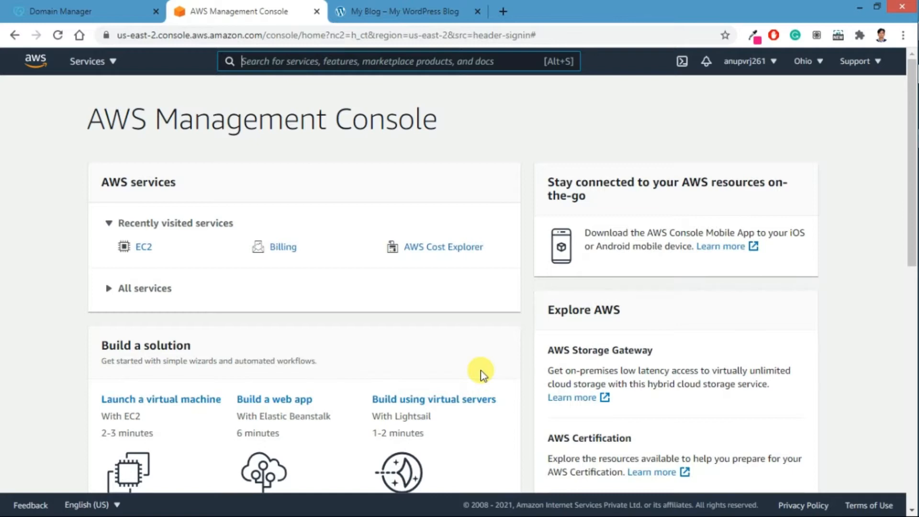
Check the WordPress blog and the domain it is served from in its open browser tab.
click(335, 12)
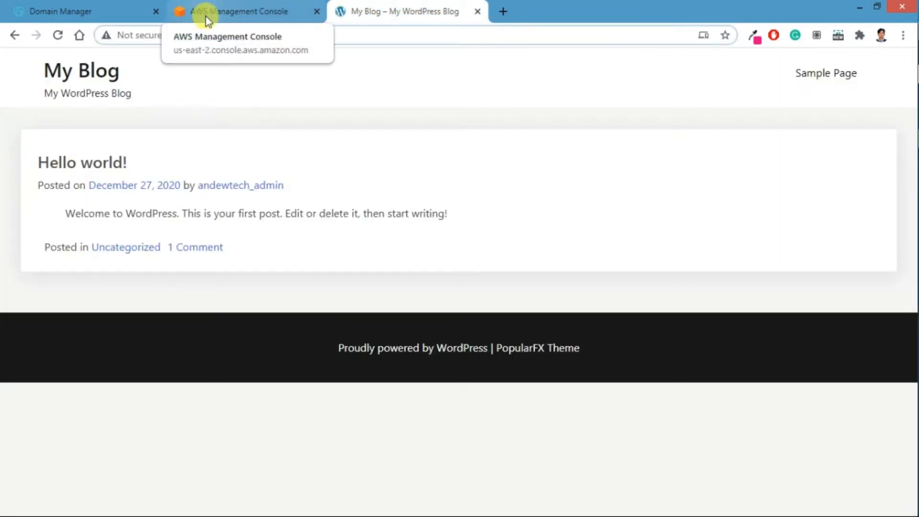
click(218, 35)
double_click(251, 35)
click(251, 34)
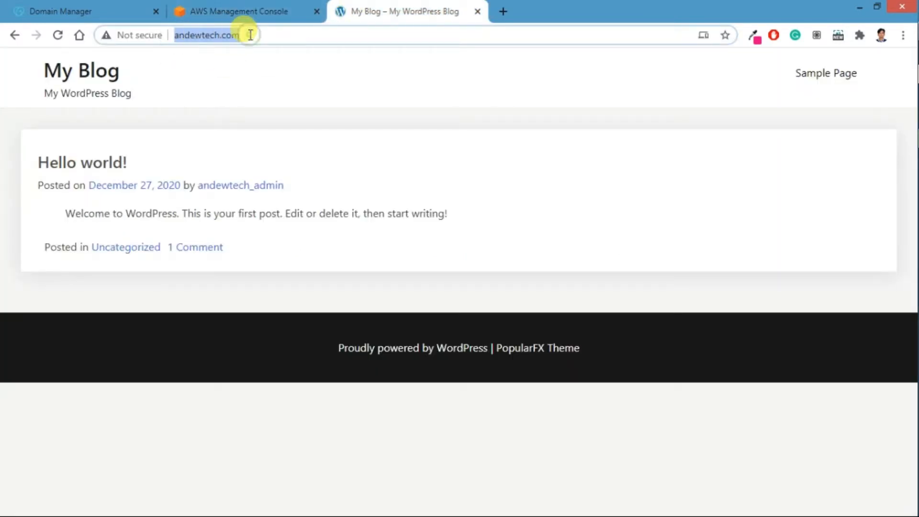
click(250, 34)
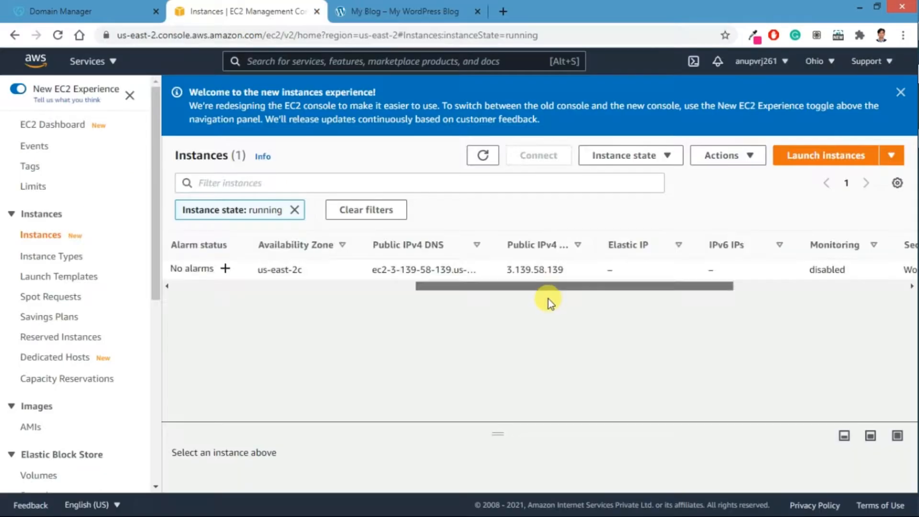
Copy the running EC2 instance's public IPv4 address and load 3.139.58.139 in a new browser tab.
drag(548, 299, 530, 287)
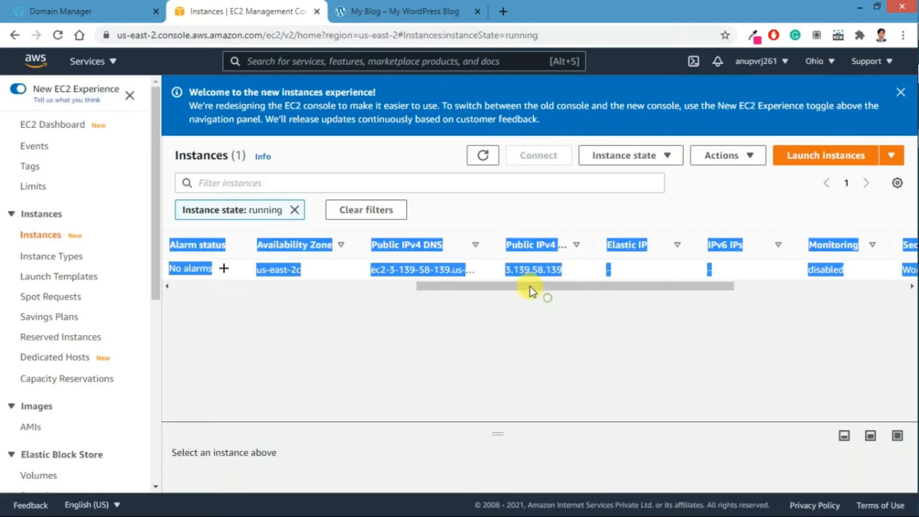
click(482, 320)
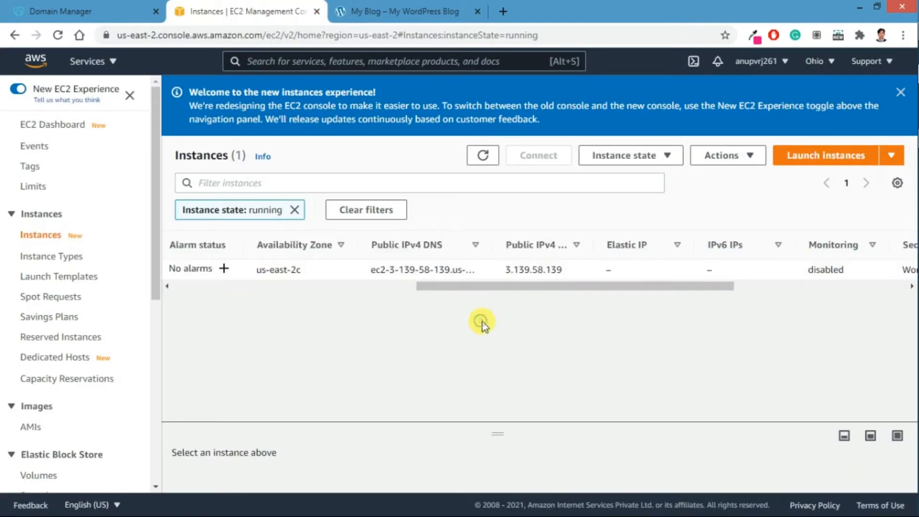
double_click(516, 270)
key(ctrl+c)
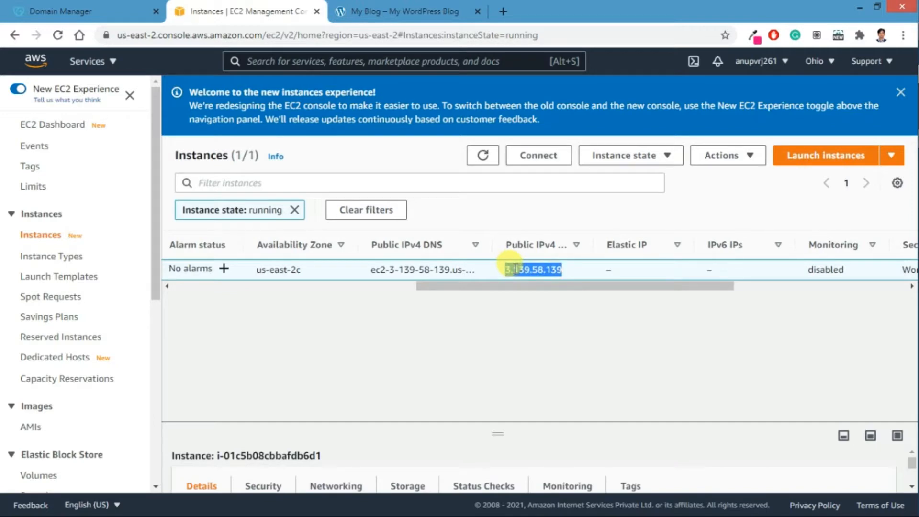
click(416, 11)
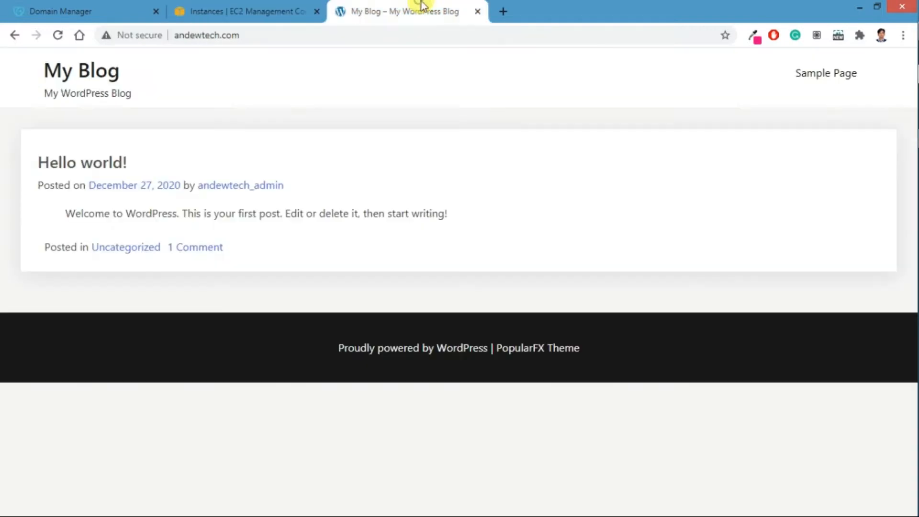
click(502, 13)
key(ctrl+v)
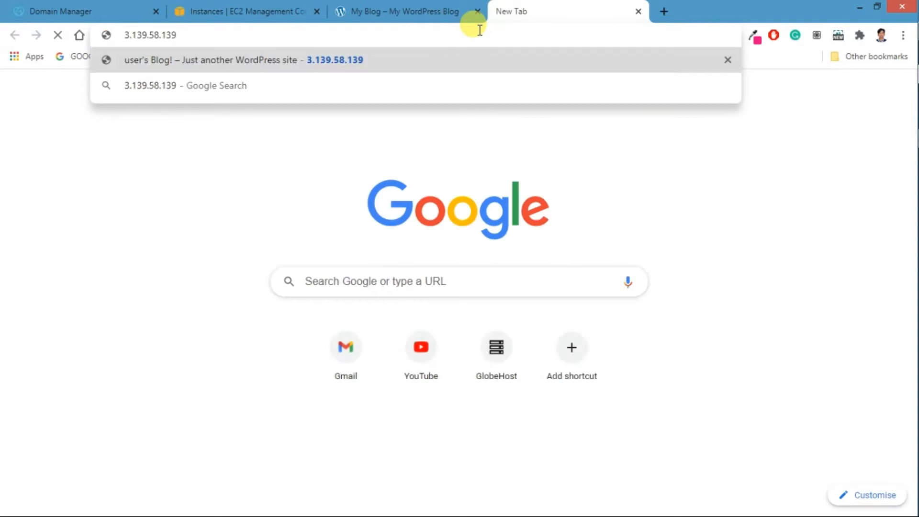
key(Return)
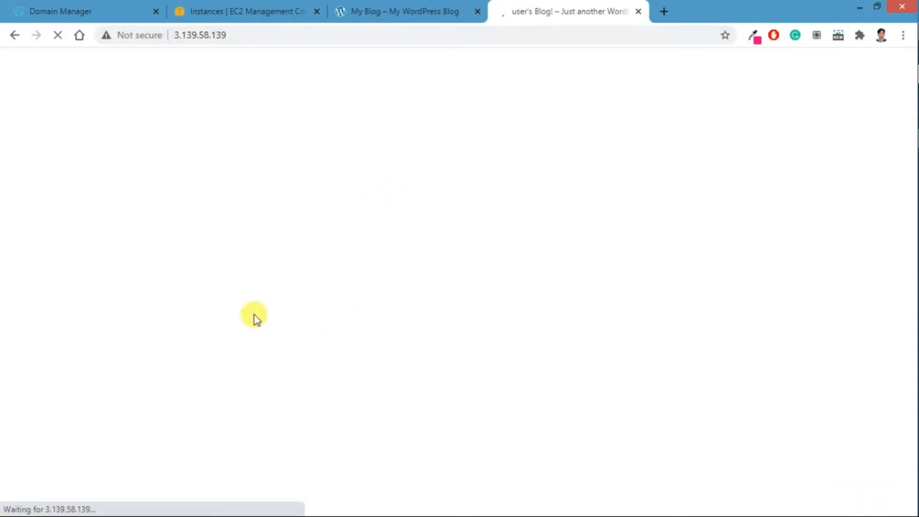
Examine the WordPress site on the EC2 instance and compare its content and address with the blog at andewtech.com.
scroll(436, 244, down, 7)
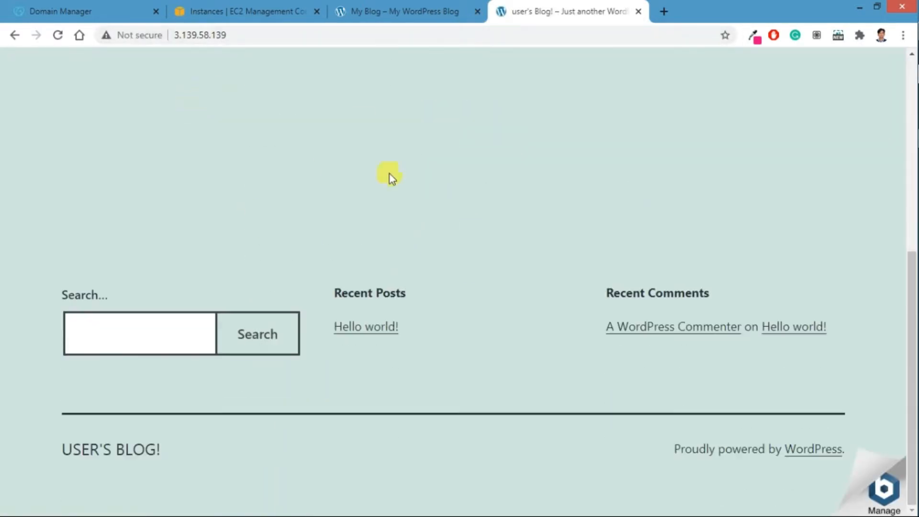
scroll(424, 211, up, 8)
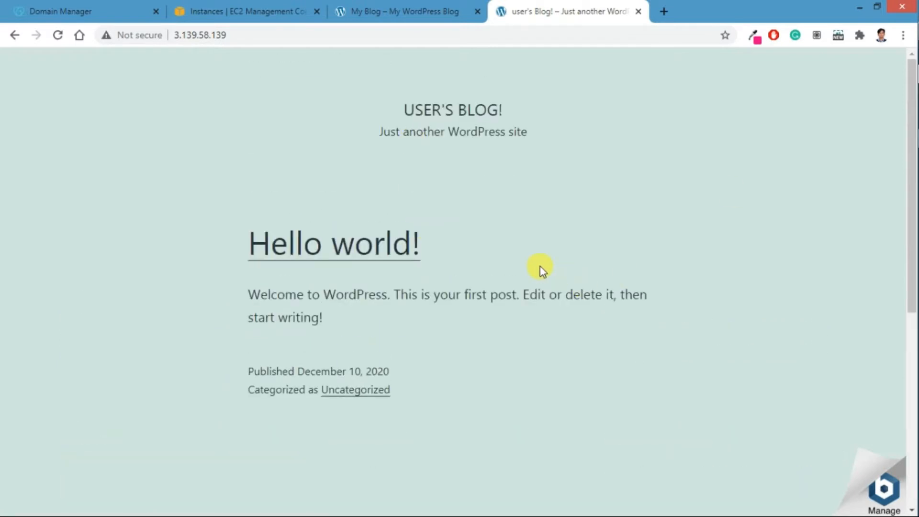
scroll(539, 267, down, 7)
scroll(539, 267, up, 8)
click(389, 10)
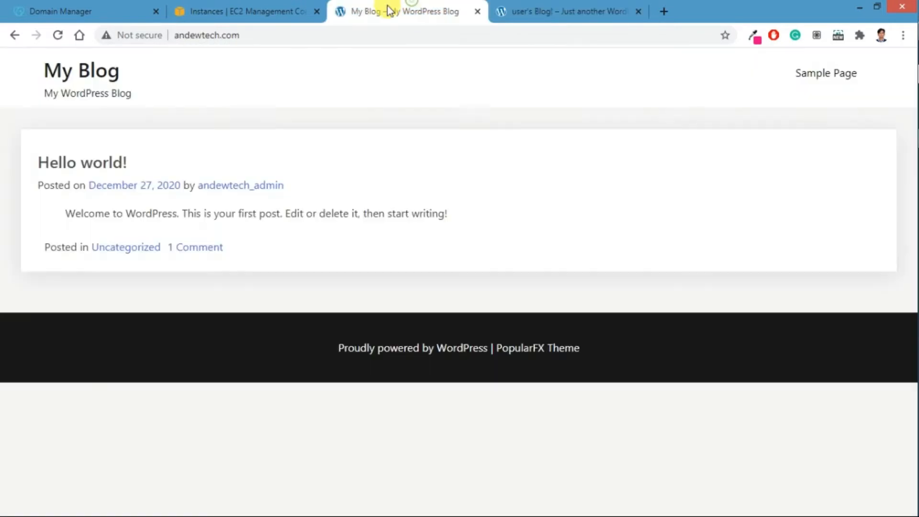
click(281, 30)
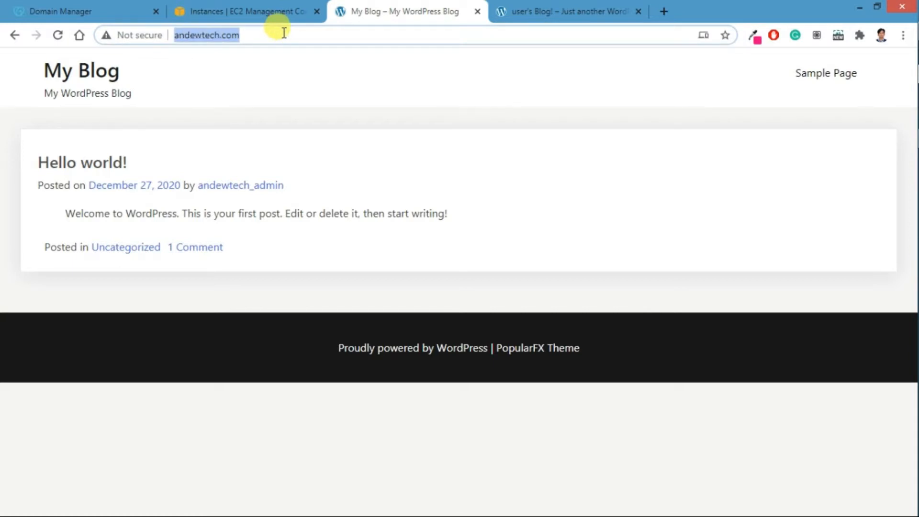
click(547, 10)
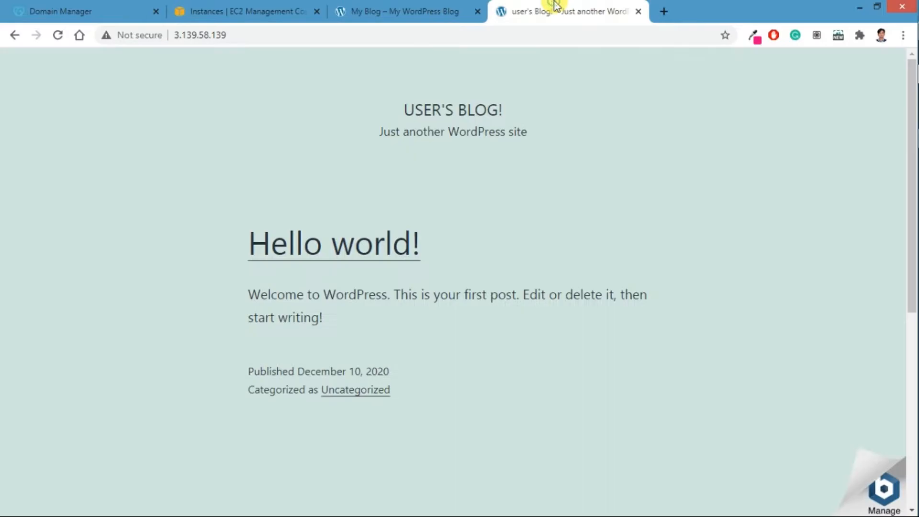
click(272, 34)
click(287, 34)
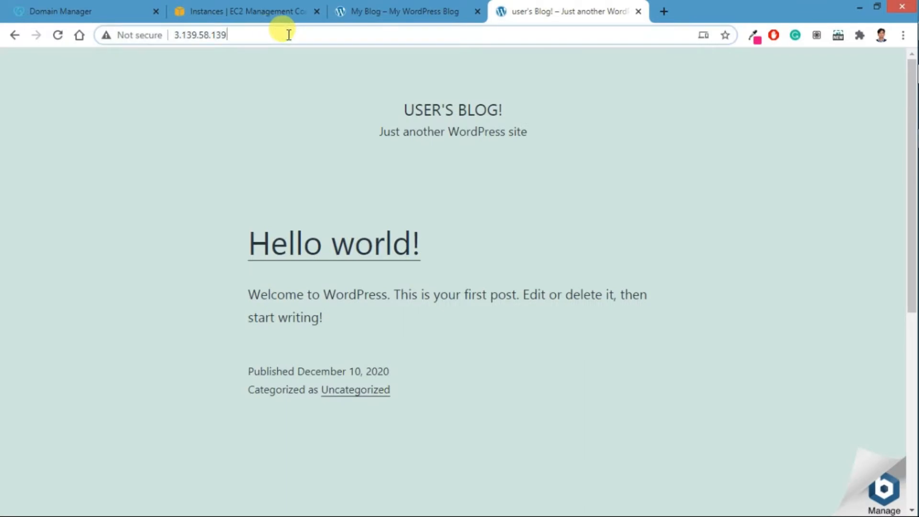
Review the running instance's state, type and public IPv4 address in the EC2 instances list.
click(230, 9)
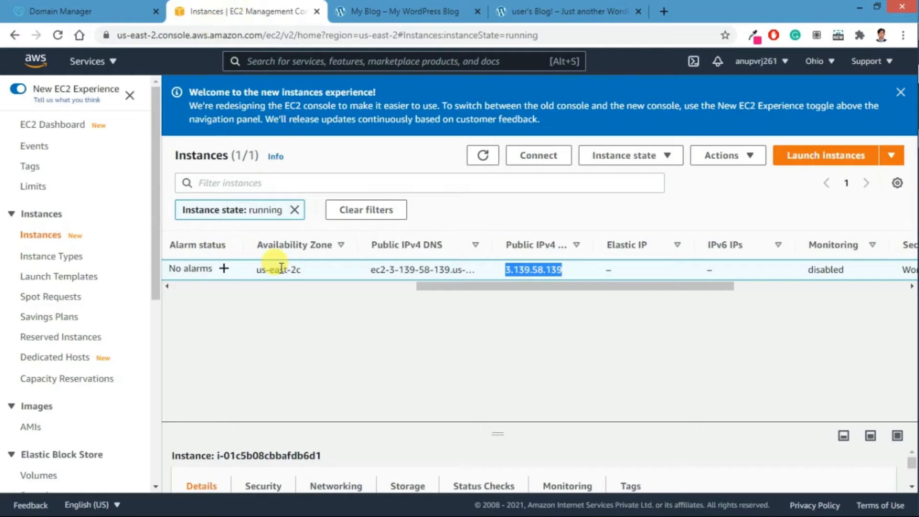
drag(428, 287, 169, 286)
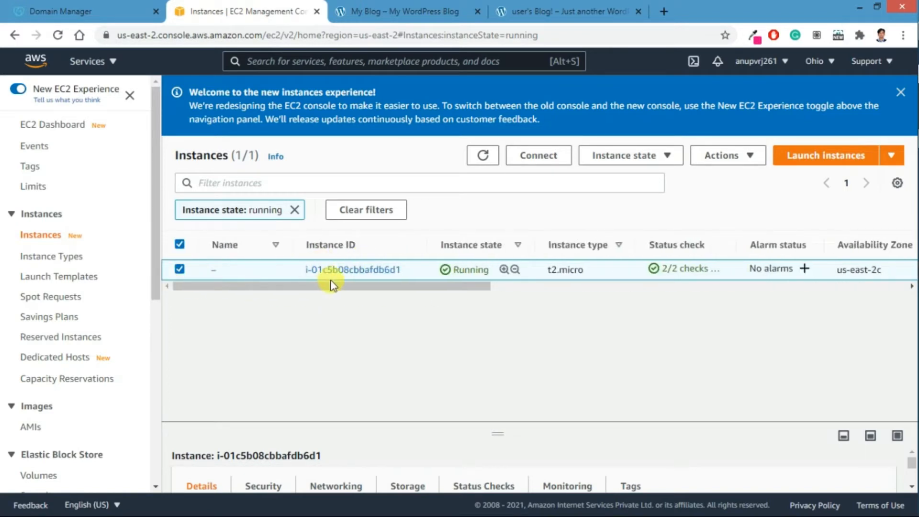
drag(334, 285, 366, 290)
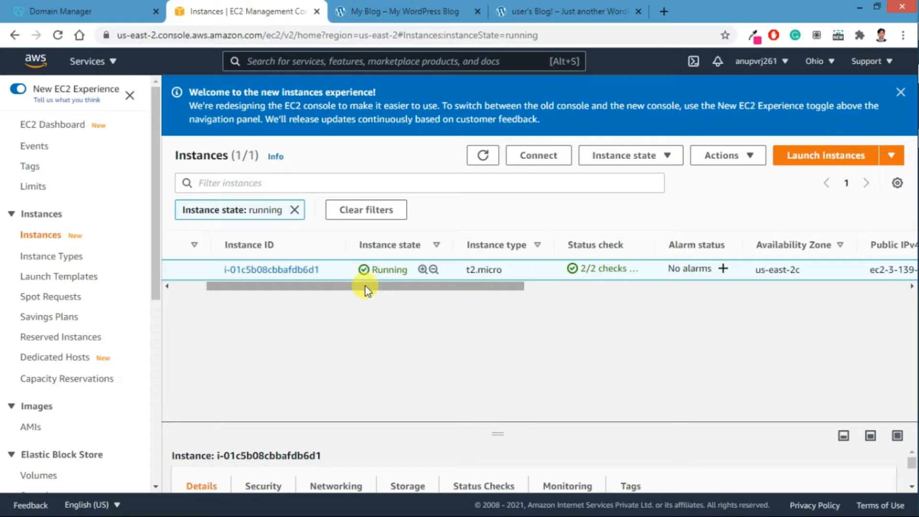
drag(326, 283, 524, 310)
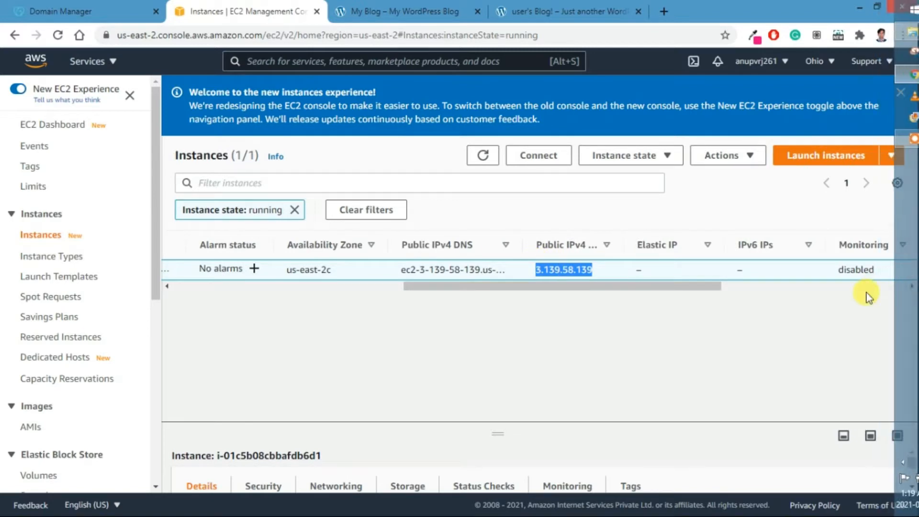
Search the AWS services for "route53" and open the Route 53 dashboard.
right_click(35, 129)
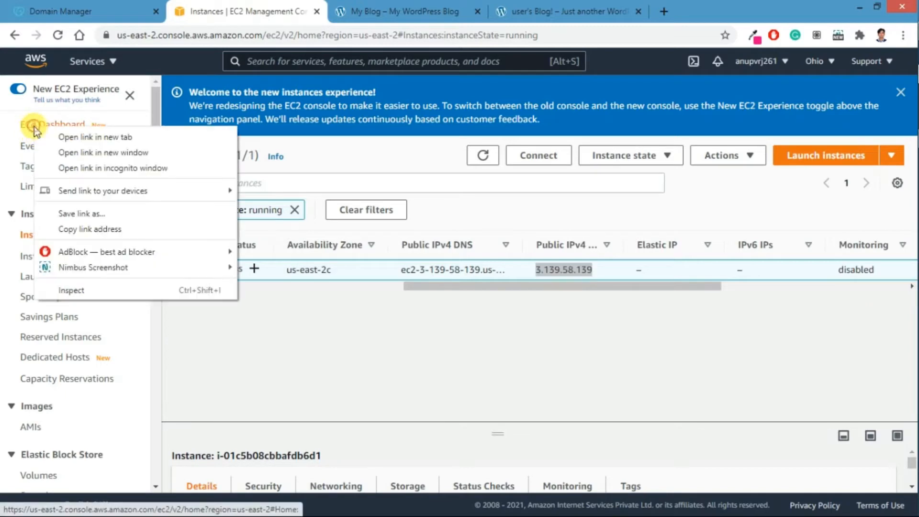
click(86, 62)
click(87, 62)
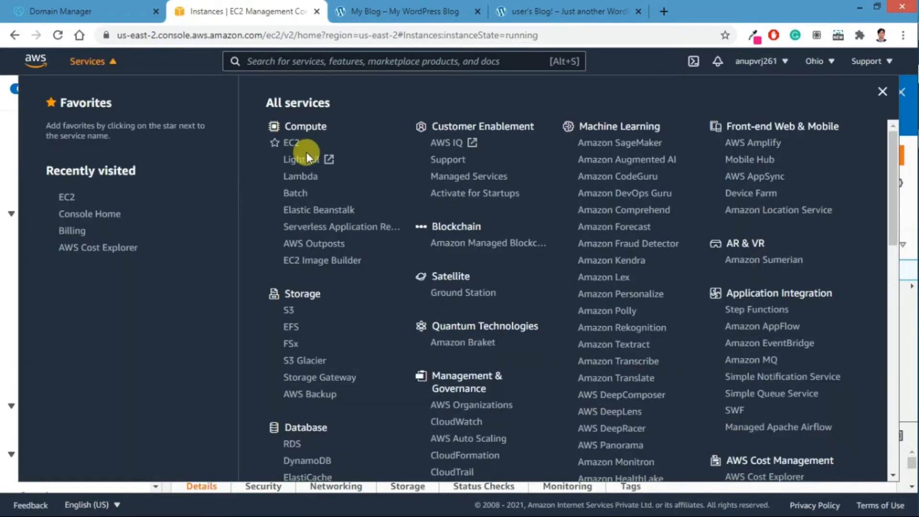
scroll(294, 335, down, 7)
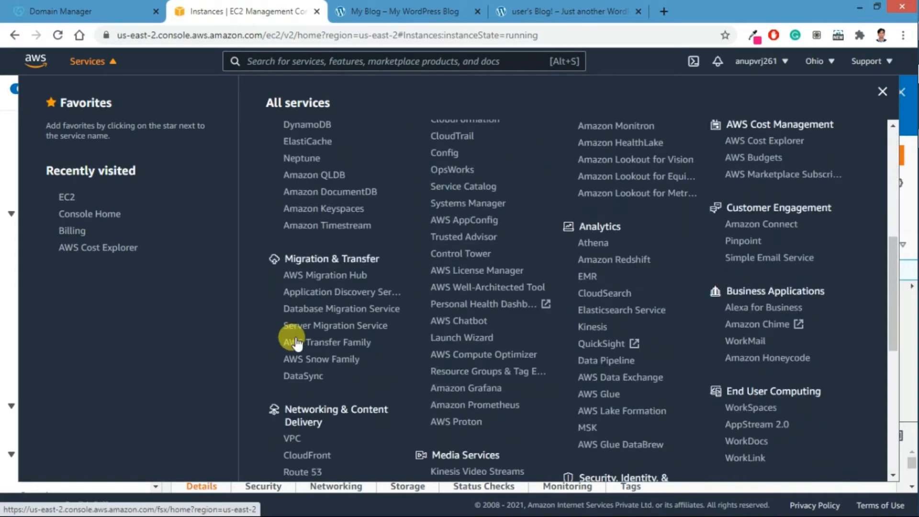
scroll(294, 343, down, 3)
scroll(305, 328, up, 3)
click(284, 61)
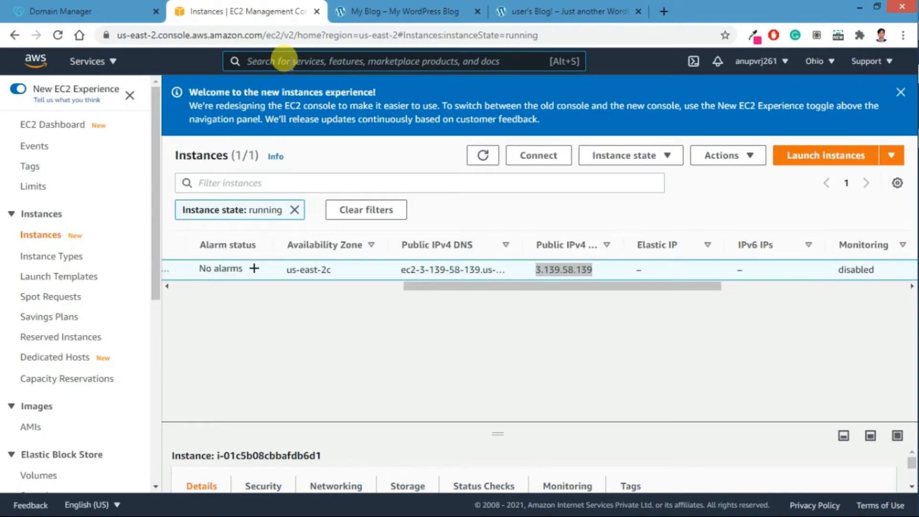
text(route)
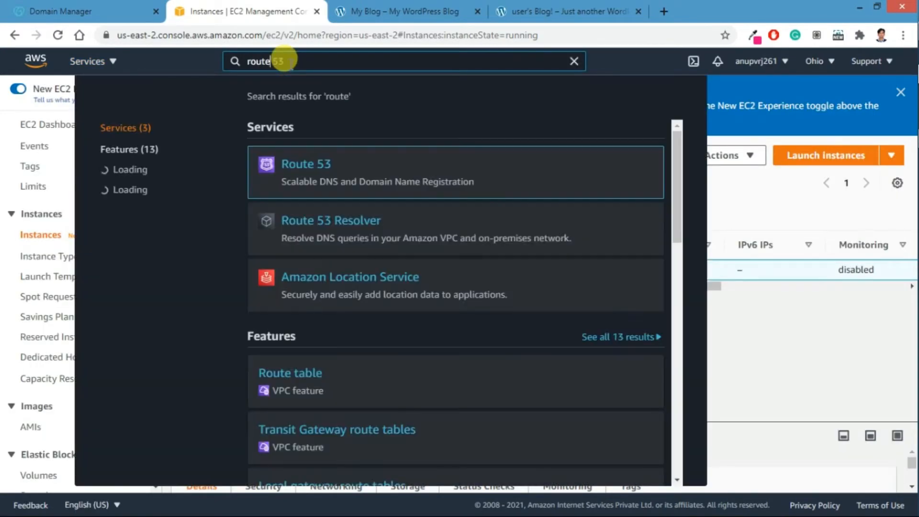
text(53)
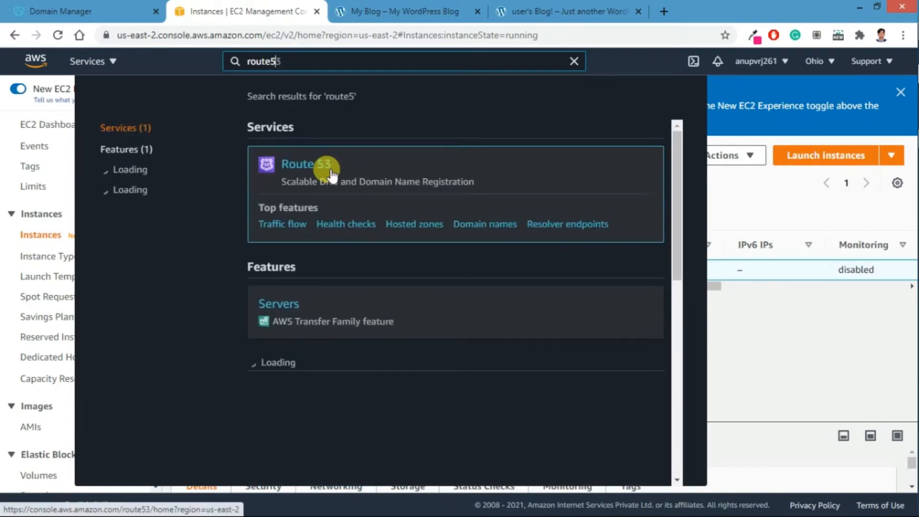
click(325, 175)
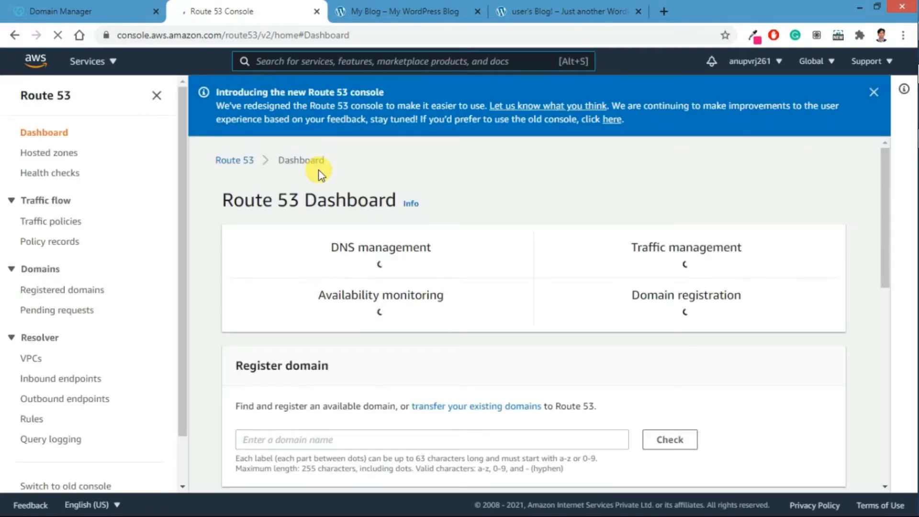
Open the hosted zones list in Route 53 and start creating a hosted zone.
scroll(353, 266, down, 3)
scroll(343, 139, up, 3)
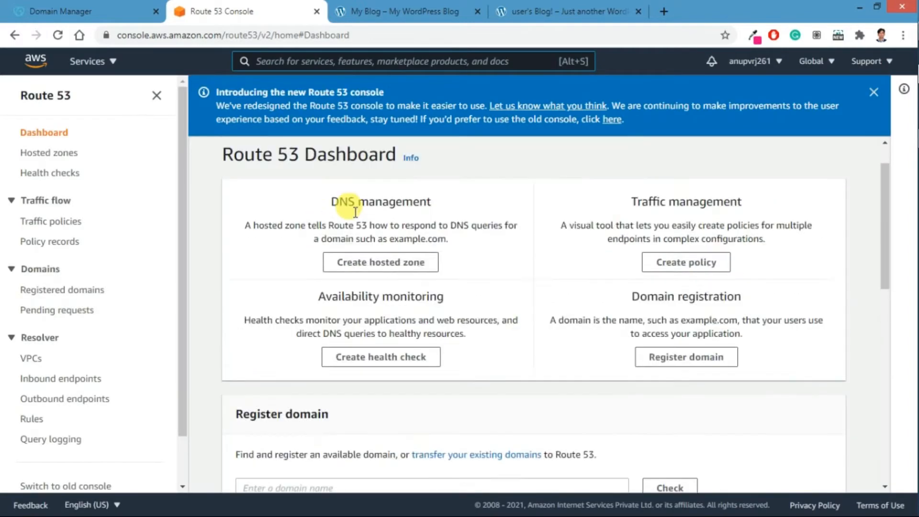
scroll(368, 269, down, 1)
scroll(369, 269, down, 1)
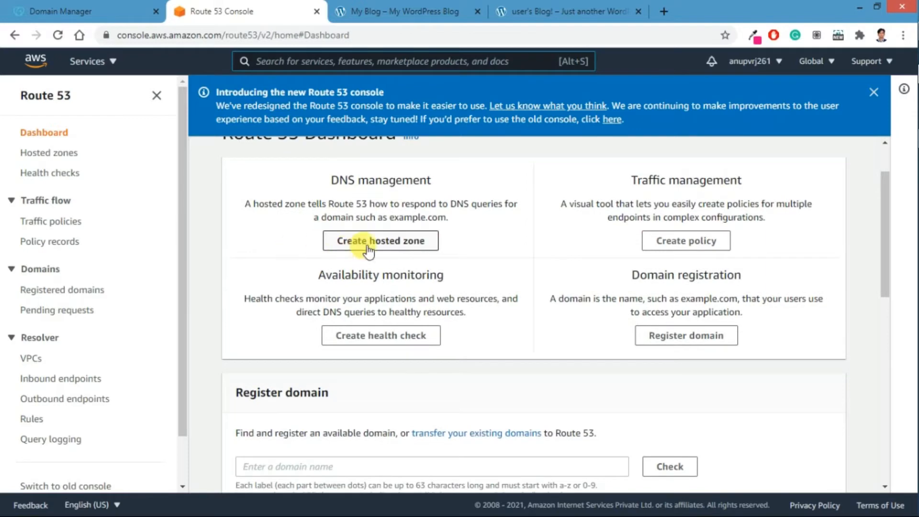
scroll(343, 243, up, 3)
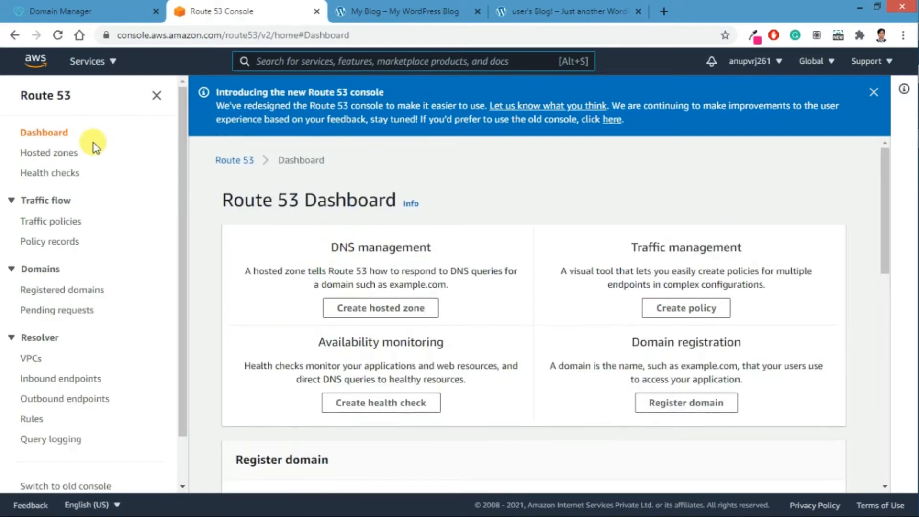
click(74, 160)
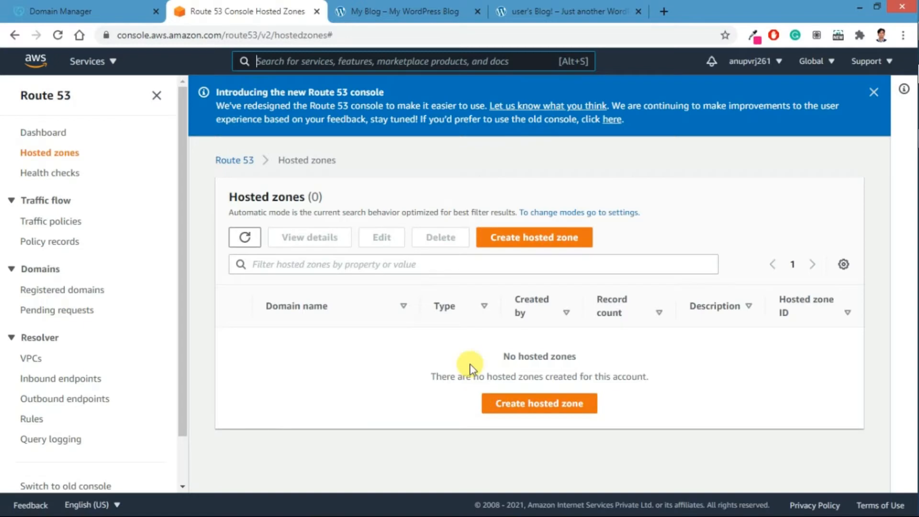
click(513, 408)
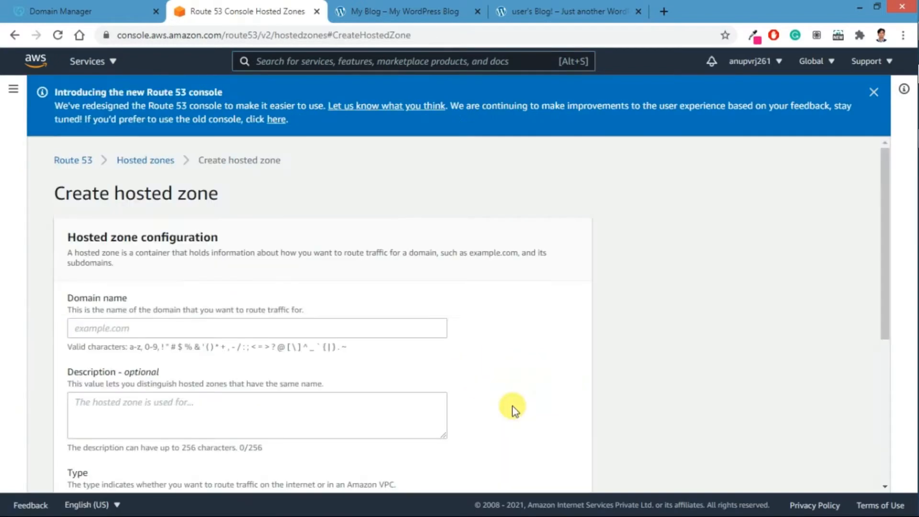
Copy the domain address andewtech.com from the open blog page for the hosted zone's domain name.
scroll(250, 273, down, 4)
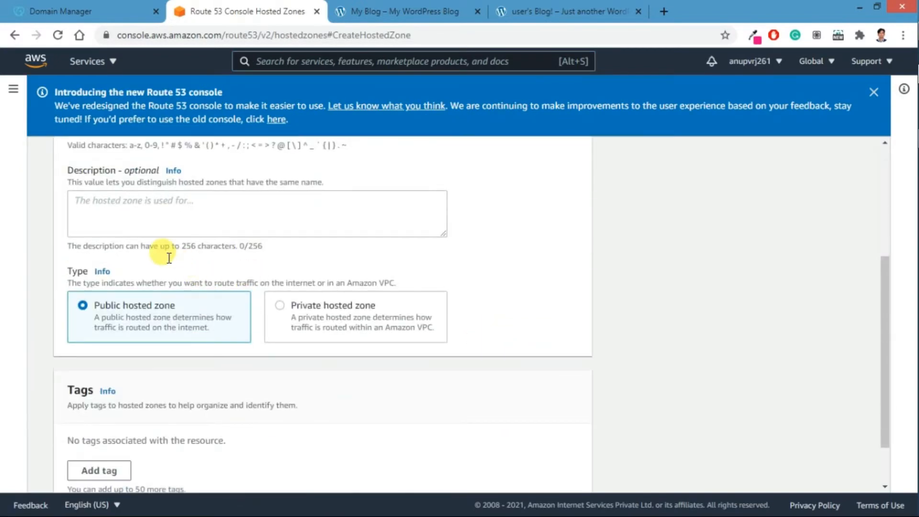
scroll(169, 254, up, 4)
click(116, 330)
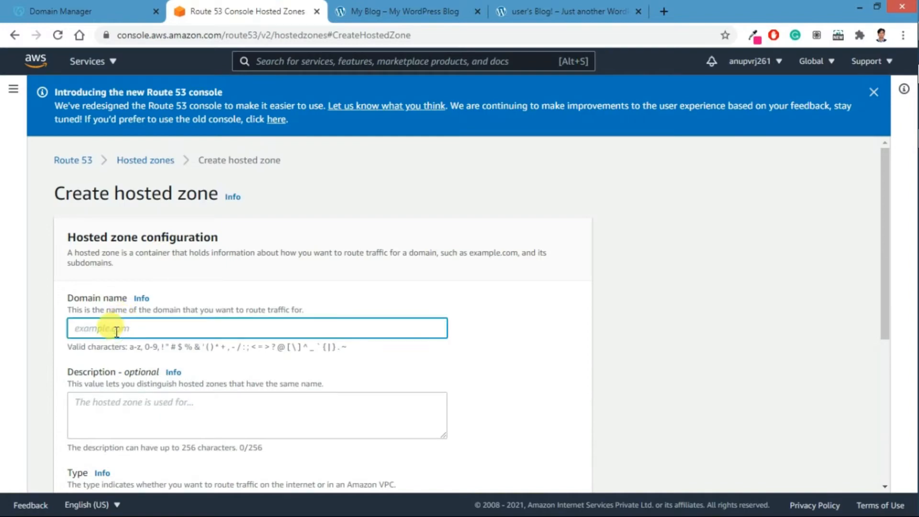
click(343, 11)
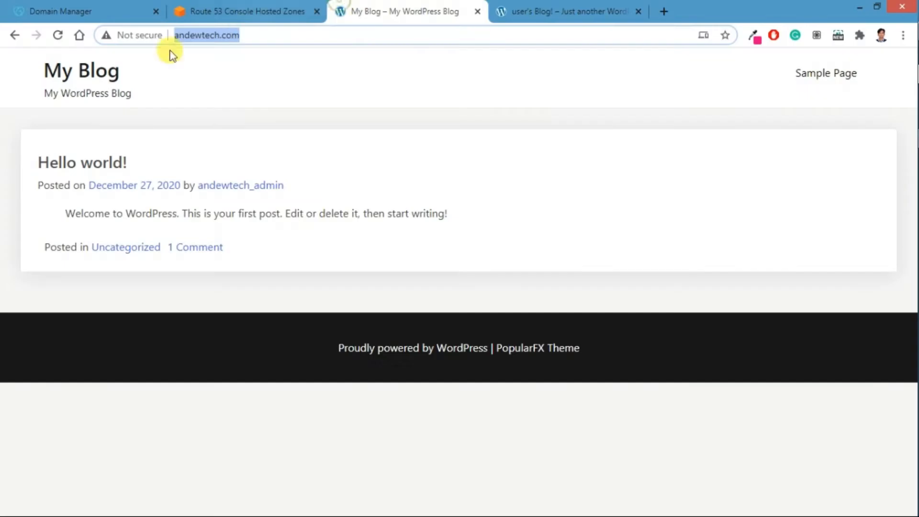
click(245, 34)
triple_click(245, 36)
key(ctrl+c)
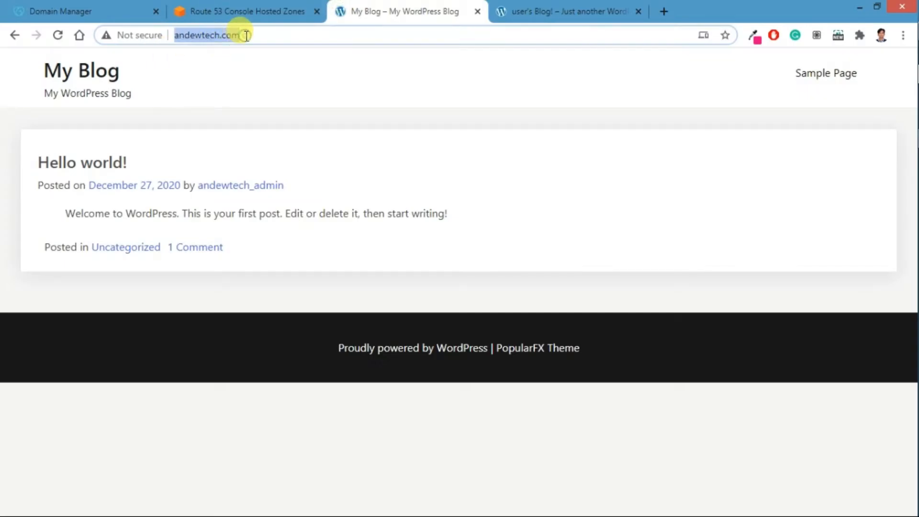
click(215, 9)
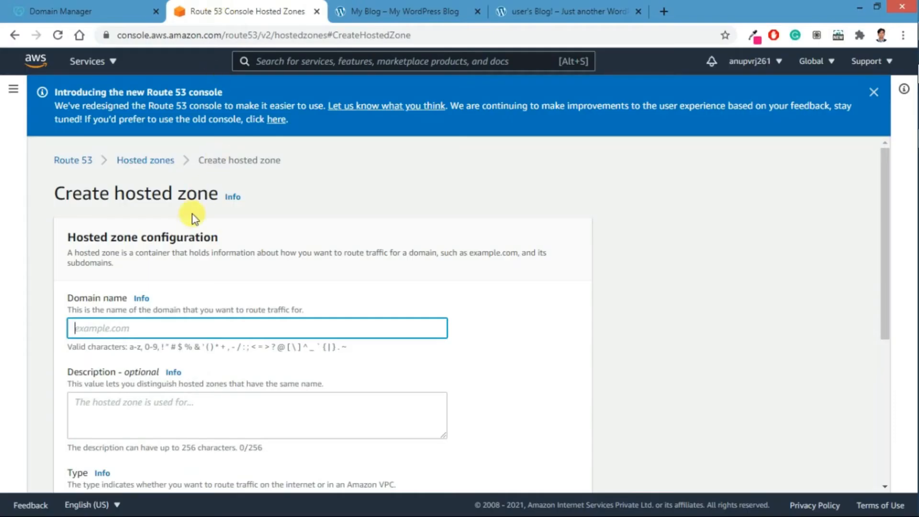
key(ctrl+v)
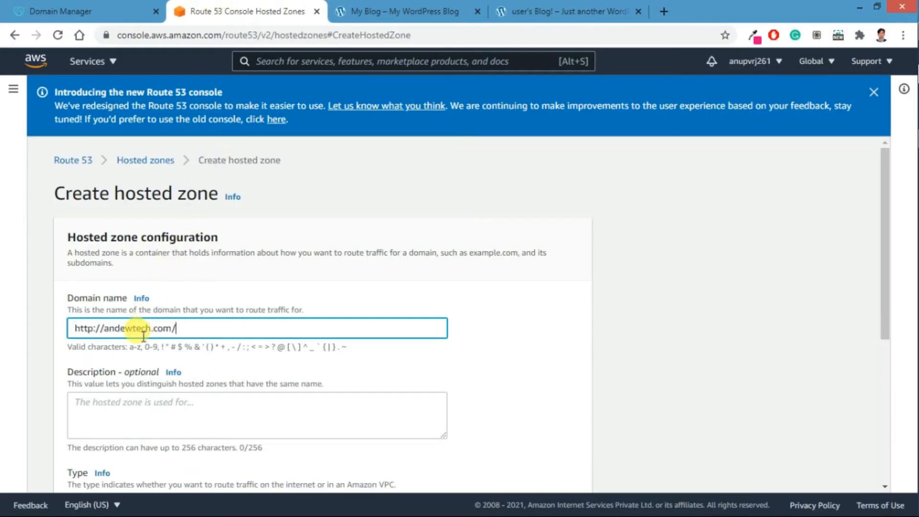
drag(98, 329, 58, 335)
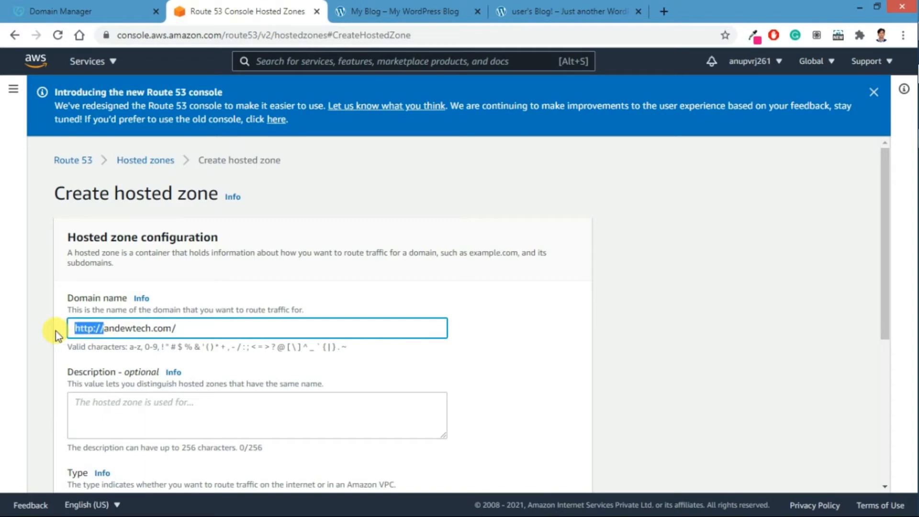
key(BackSpace)
click(157, 327)
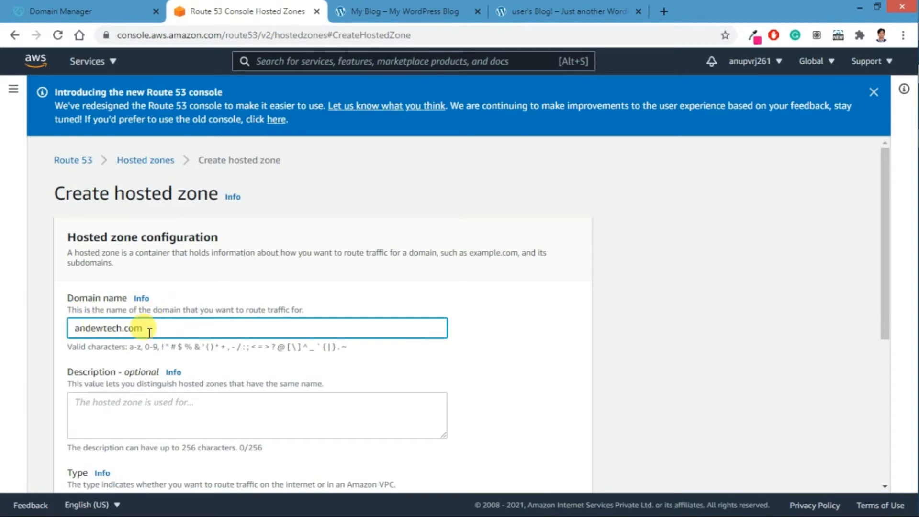
Fill in the hosted zone's description with the domain name andewtech.com.
scroll(144, 354, down, 3)
click(109, 287)
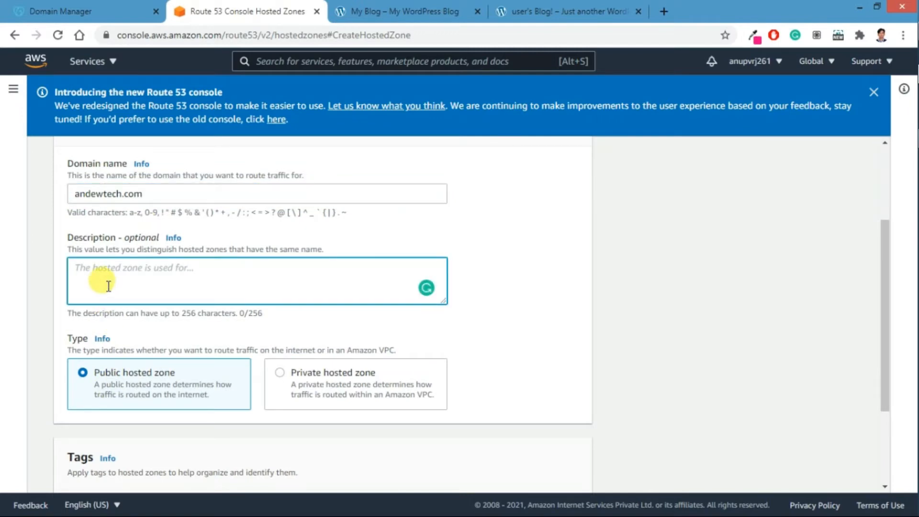
click(170, 193)
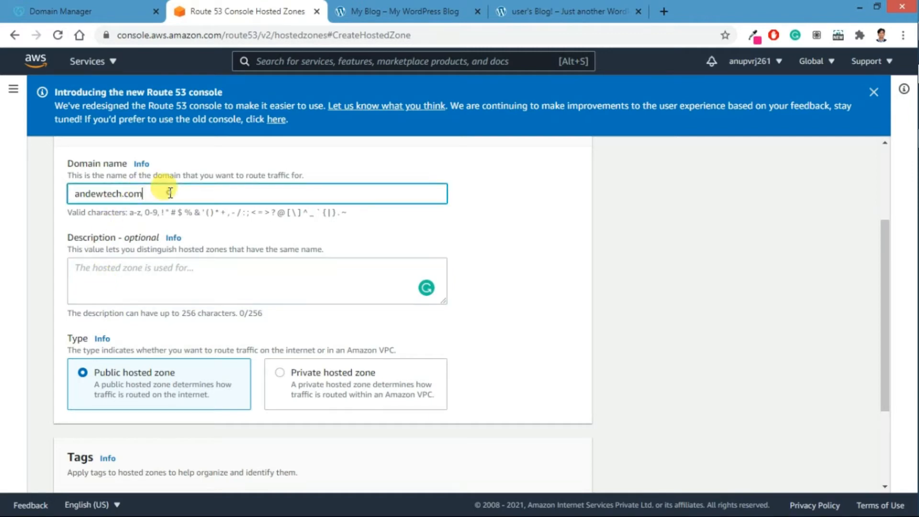
key(ctrl+a)
key(ctrl+c)
click(175, 283)
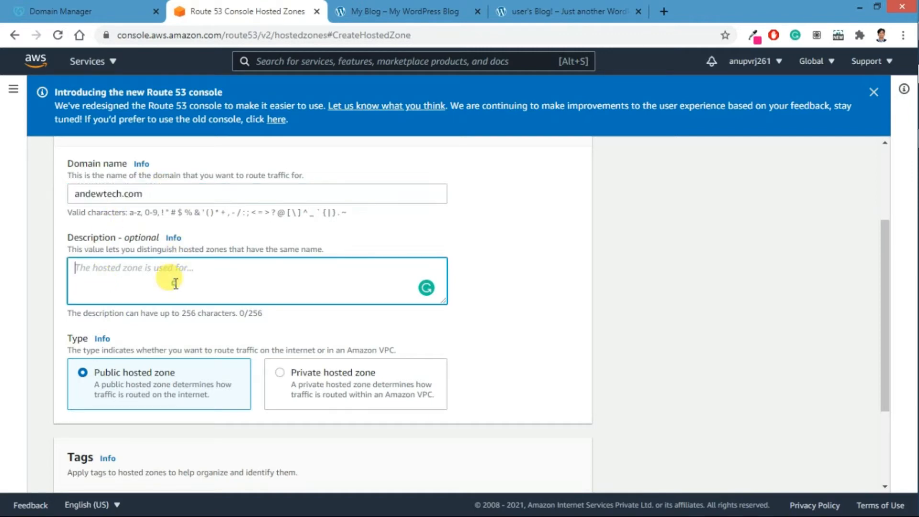
key(ctrl+v)
Compare the public and private hosted zone types, keep Public hosted zone and create the hosted zone without tags.
scroll(173, 297, down, 3)
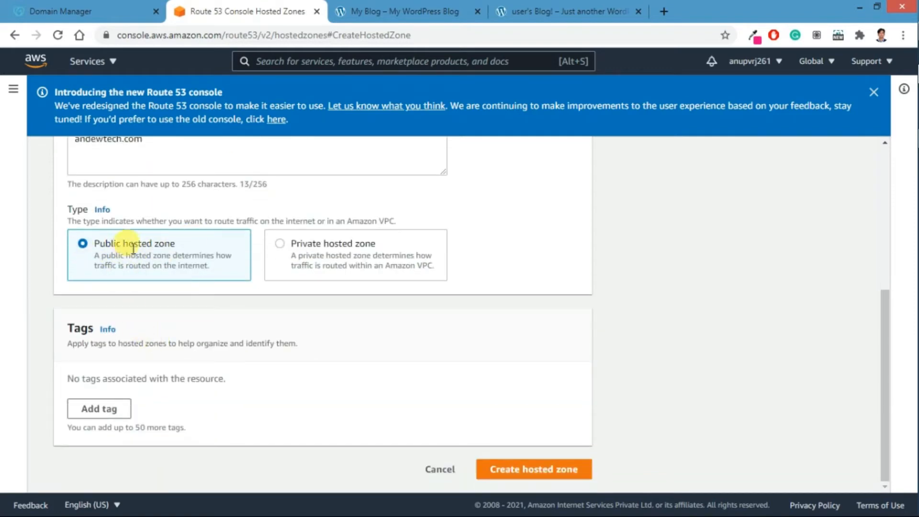
triple_click(113, 240)
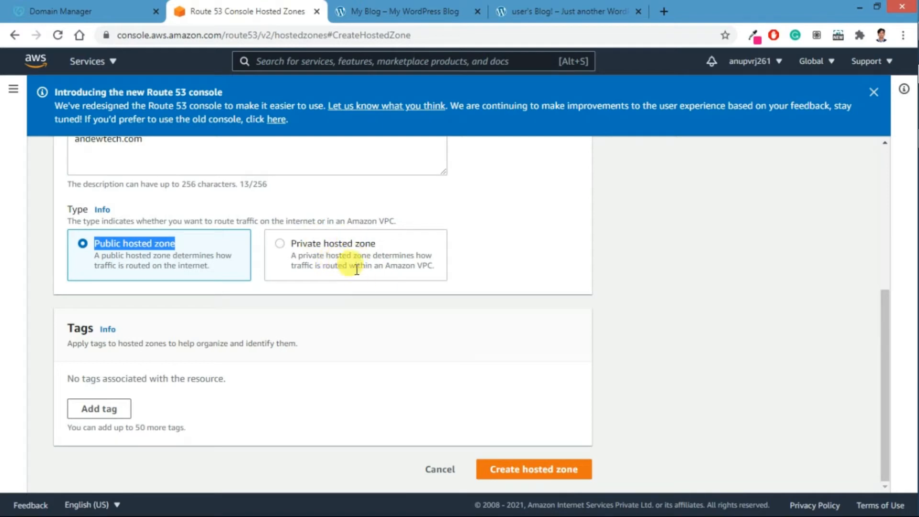
click(329, 241)
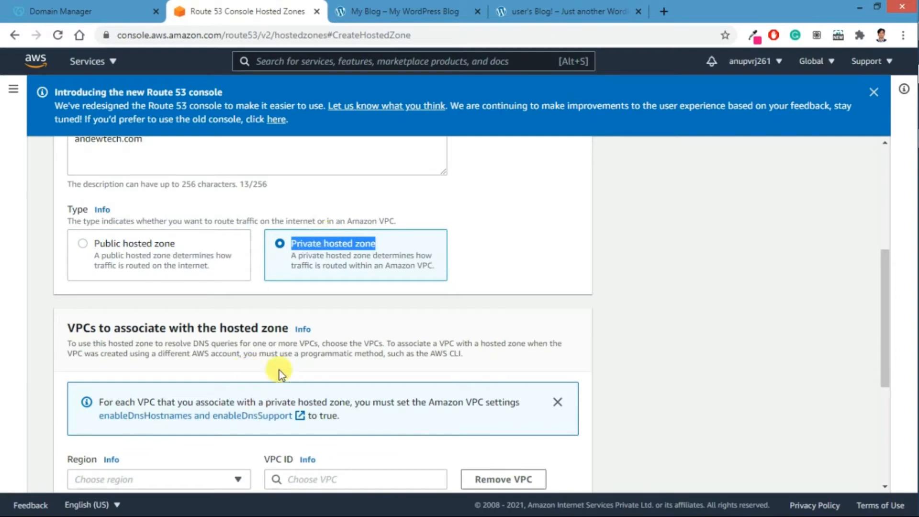
click(124, 251)
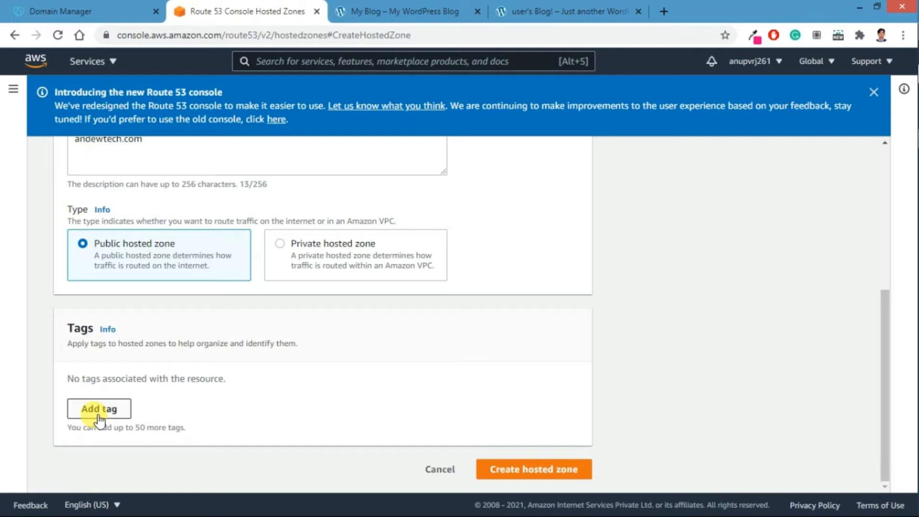
click(493, 474)
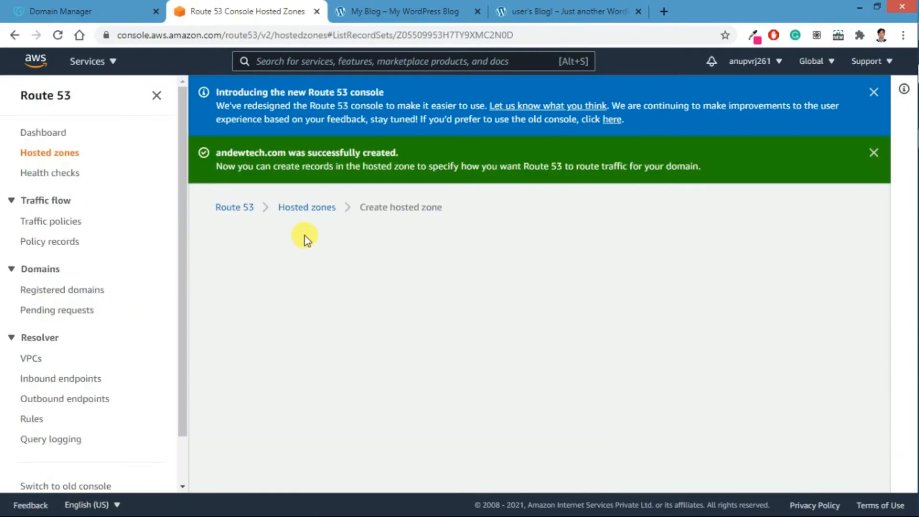
Examine the NS and SOA records of the andewtech.com hosted zone.
scroll(452, 355, down, 4)
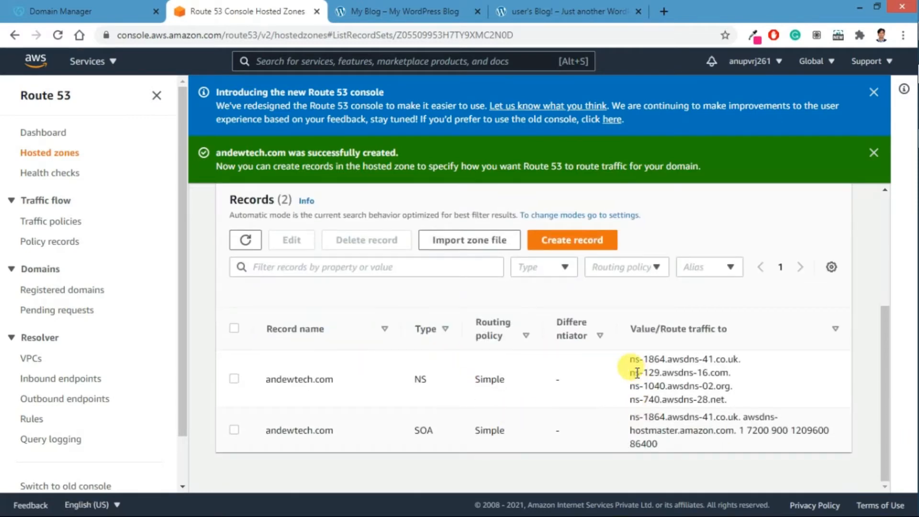
scroll(551, 344, up, 3)
scroll(527, 361, down, 3)
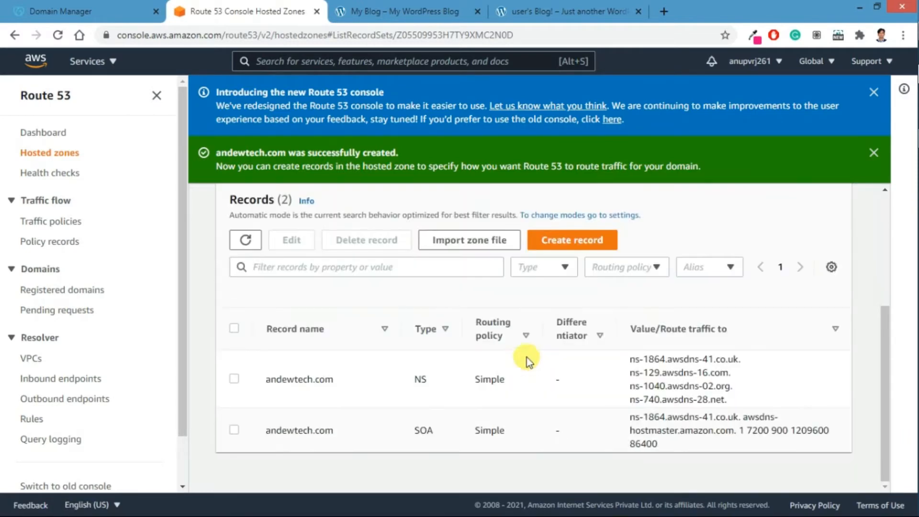
Start creating a record in the andewtech.com zone and review the routing policy options, keeping Simple routing.
click(570, 245)
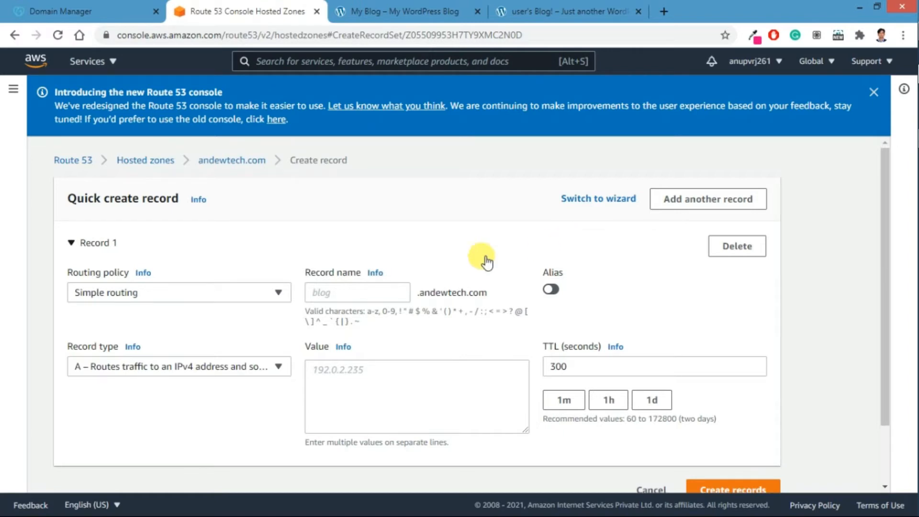
click(314, 291)
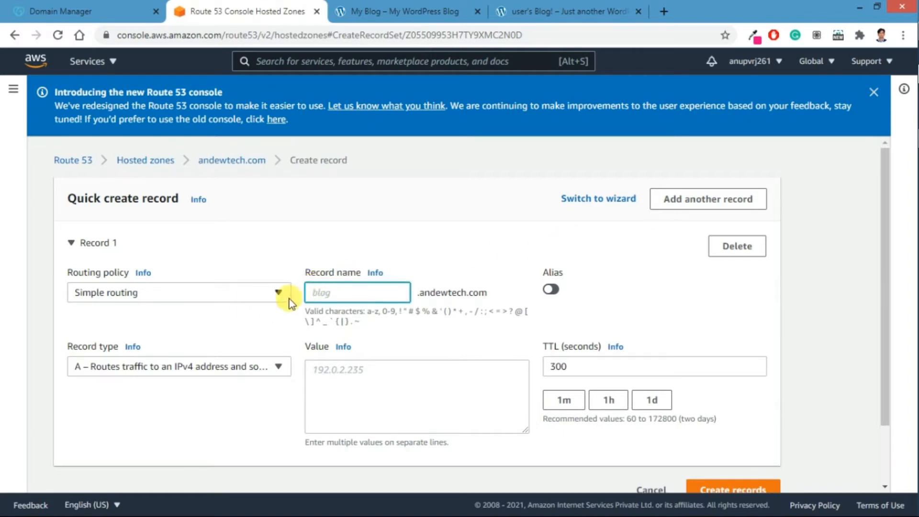
click(256, 296)
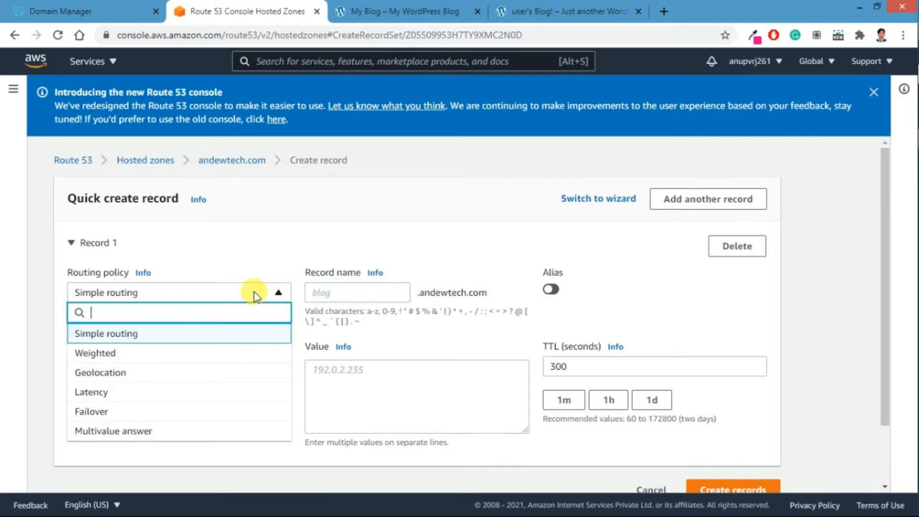
click(256, 296)
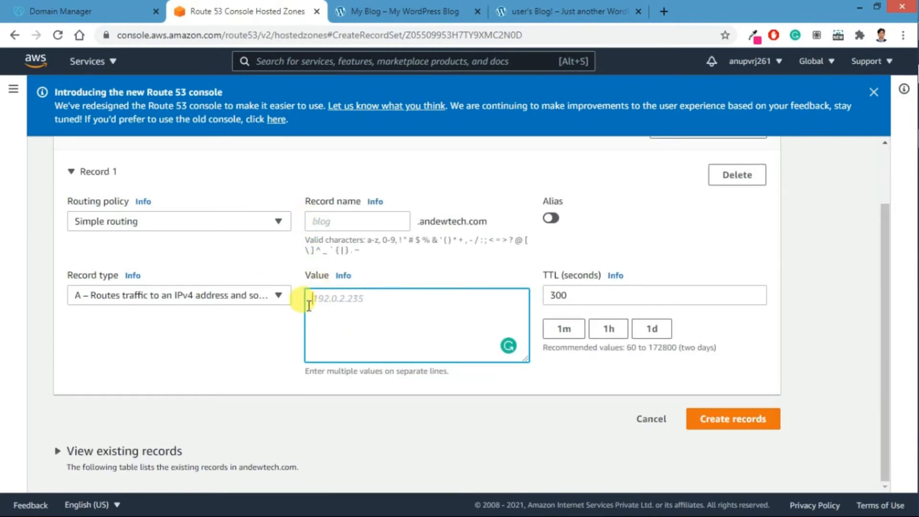
Open the EC2 console in a separate browser tab and list the running instances.
click(84, 8)
click(246, 6)
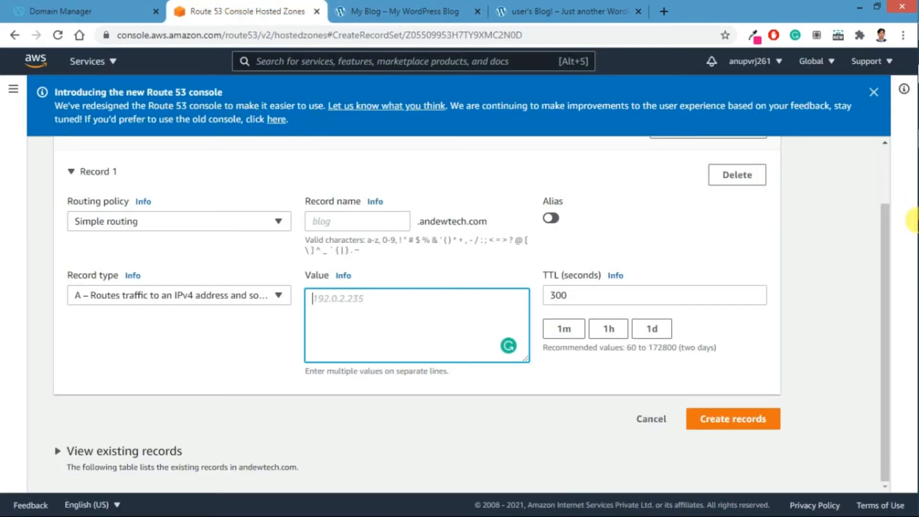
right_click(102, 64)
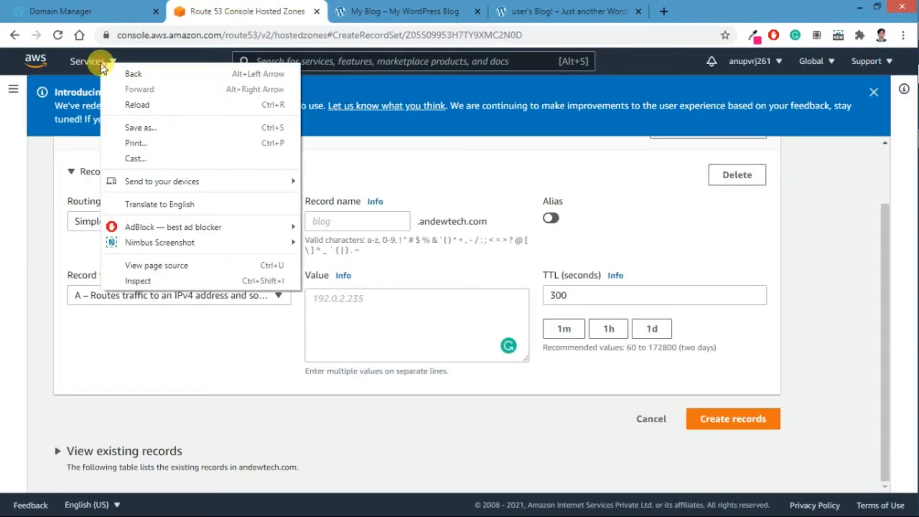
click(14, 88)
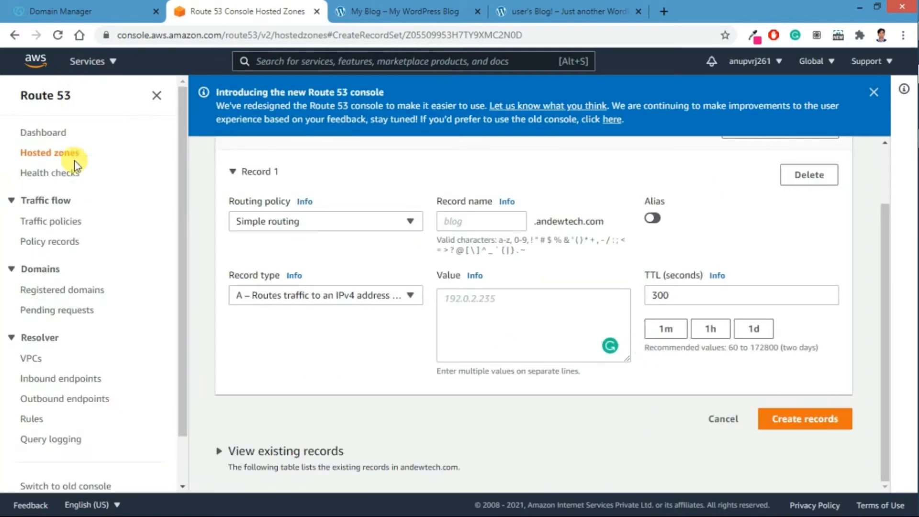
click(96, 60)
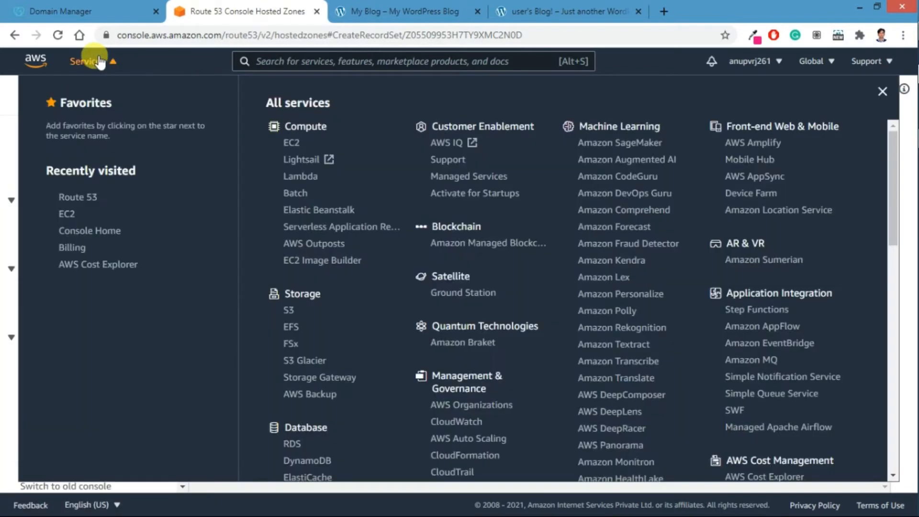
right_click(289, 143)
click(318, 154)
click(362, 10)
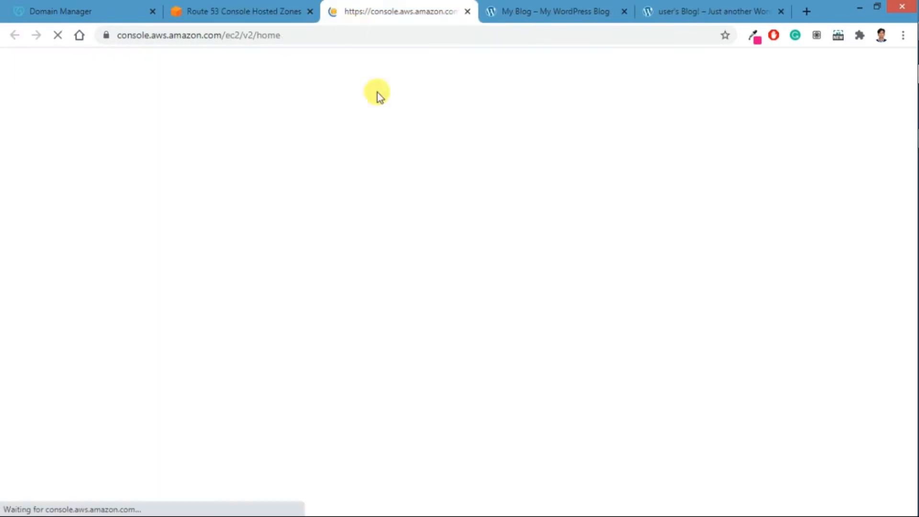
click(250, 7)
click(378, 8)
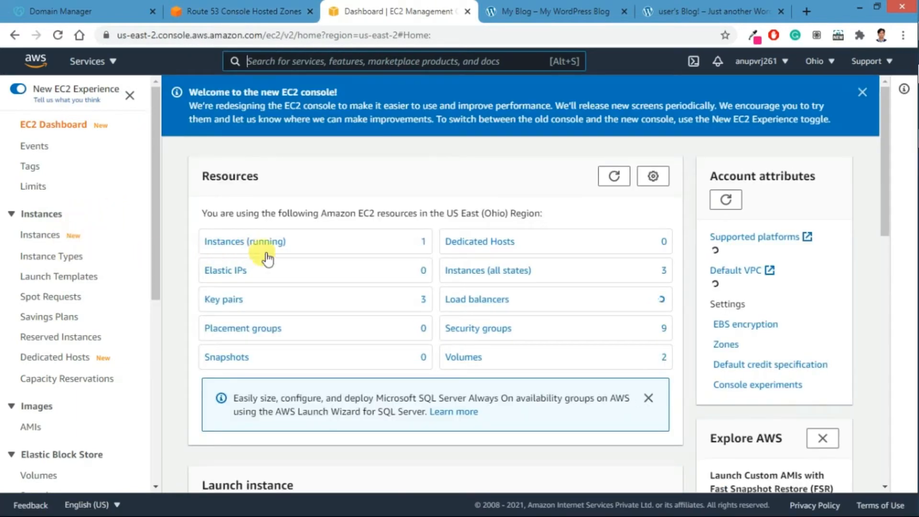
click(245, 242)
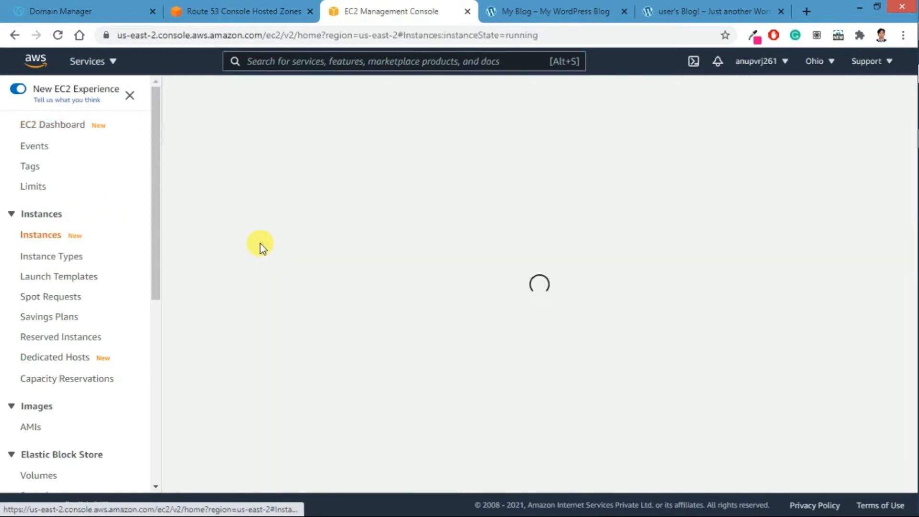
Copy the WordPress site's IP address 3.139.58.139 from its browser page and return to the Route 53 record form.
click(551, 10)
click(690, 5)
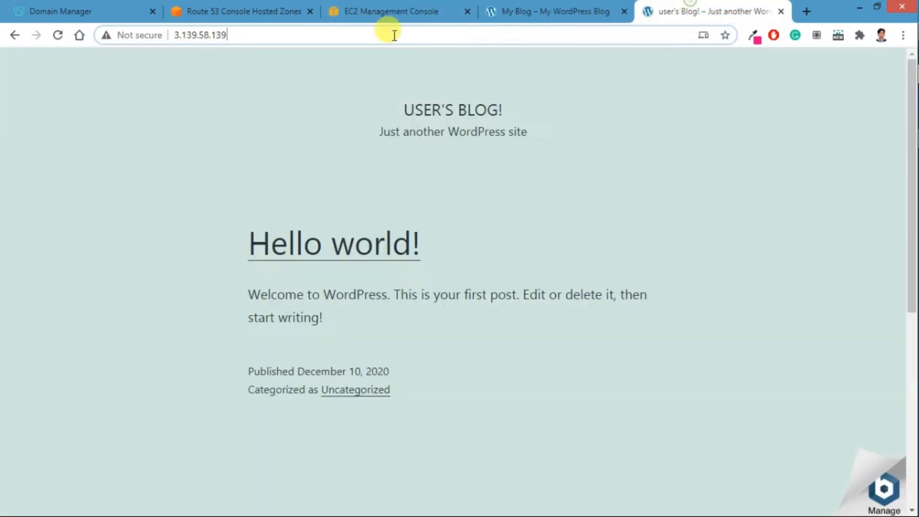
click(249, 30)
key(ctrl+c)
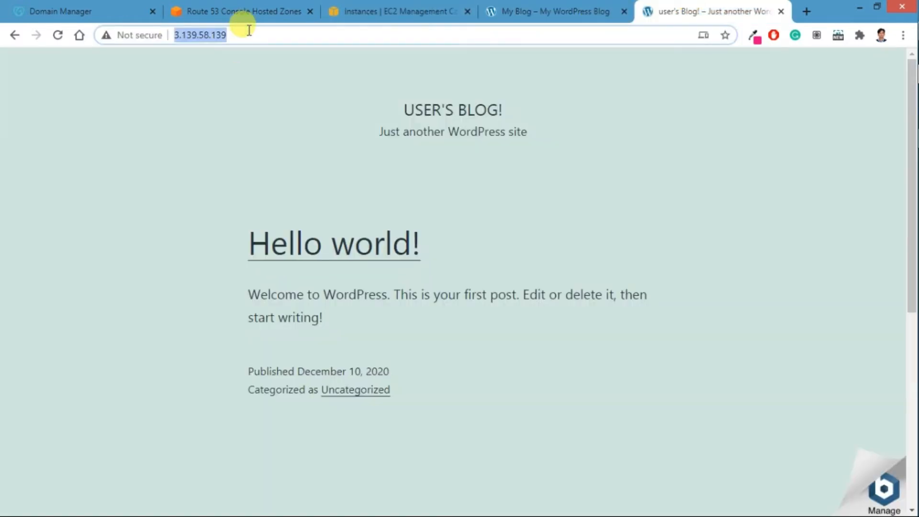
click(332, 10)
click(217, 12)
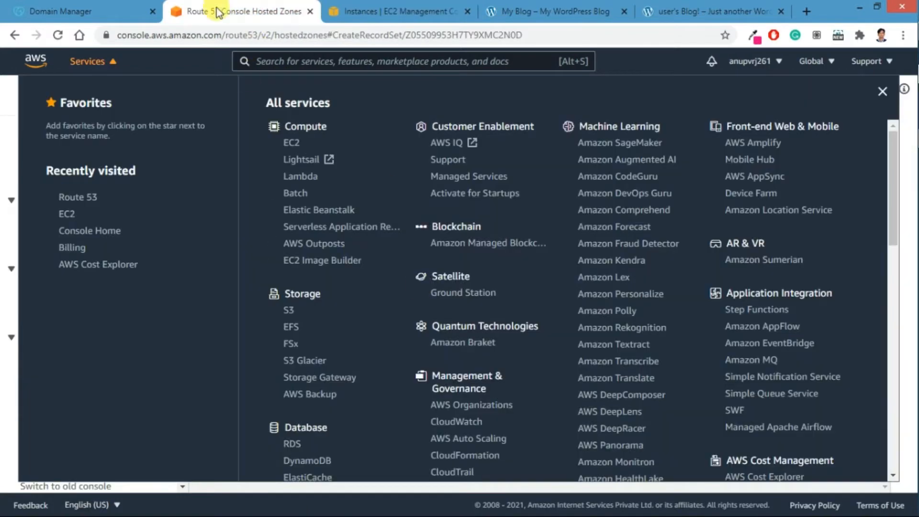
click(5, 228)
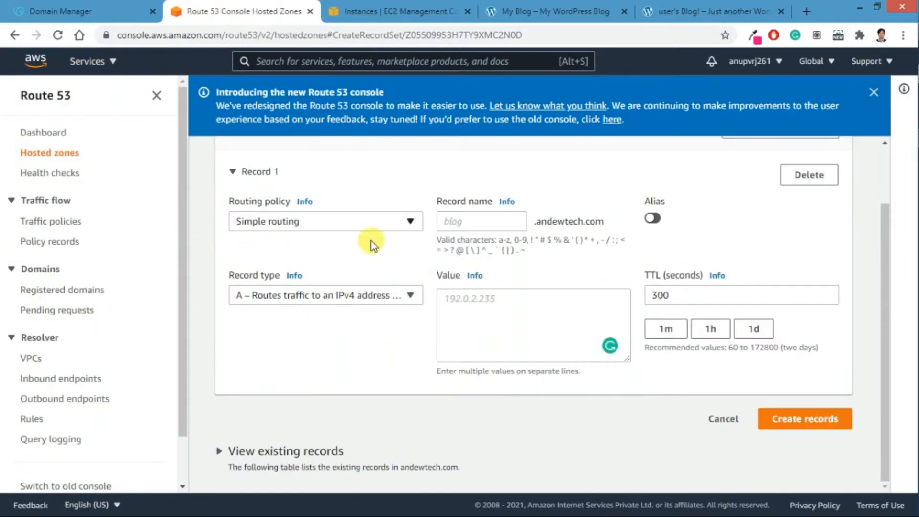
scroll(402, 225, up, 2)
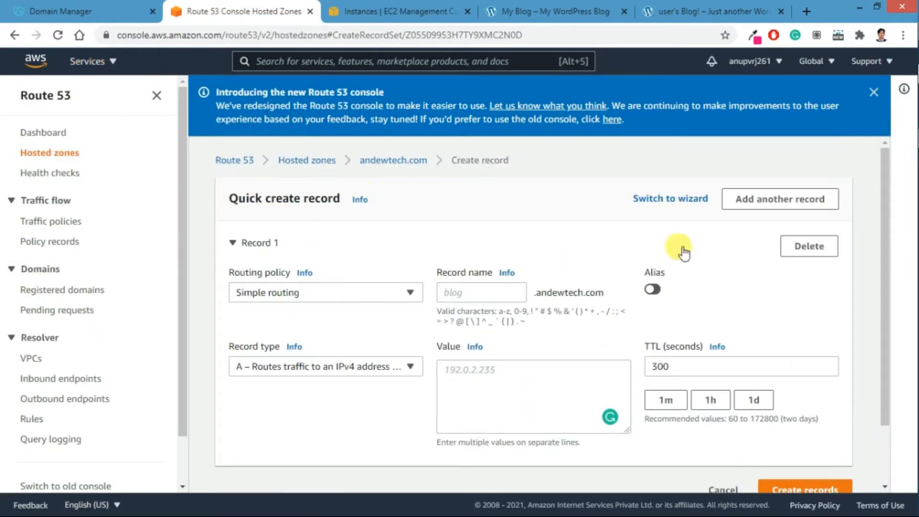
scroll(345, 291, down, 2)
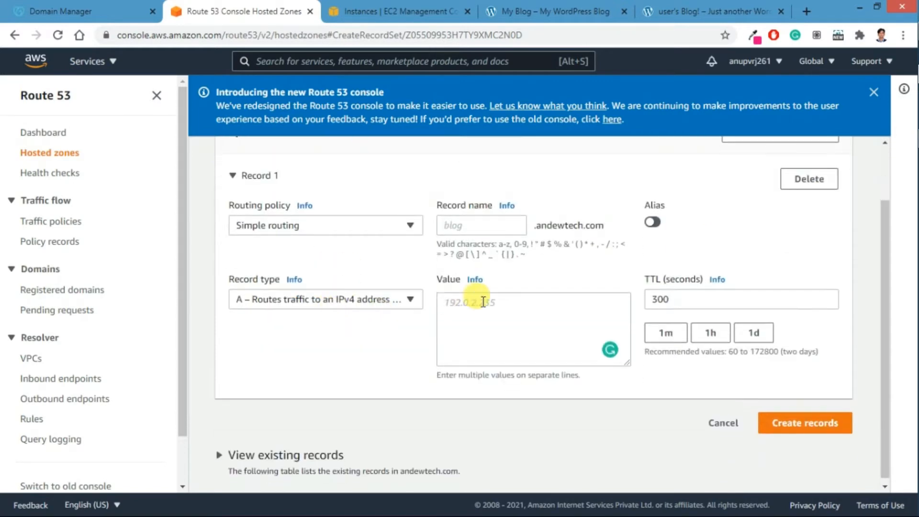
click(481, 302)
key(ctrl+v)
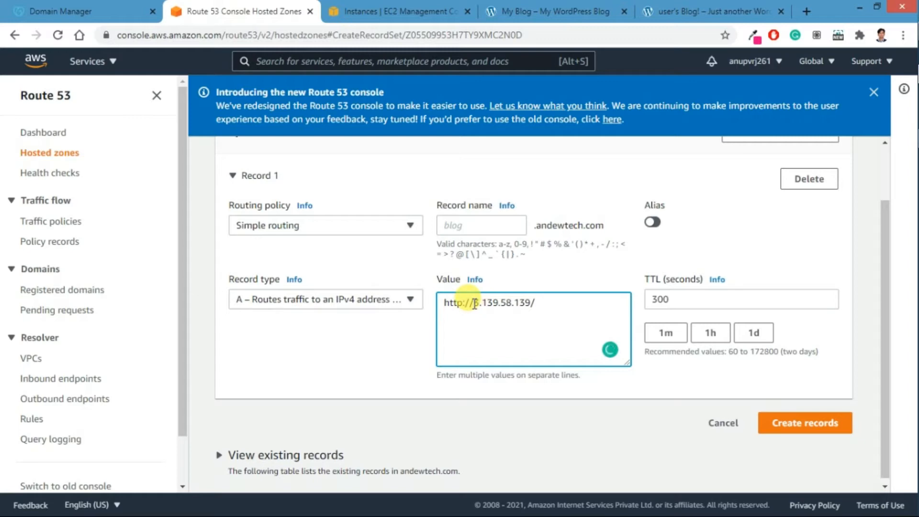
key(BackSpace)
key(BackSpace)
key(BackSpace)
key(BackSpace)
key(BackSpace)
key(BackSpace)
double_click(474, 304)
click(463, 303)
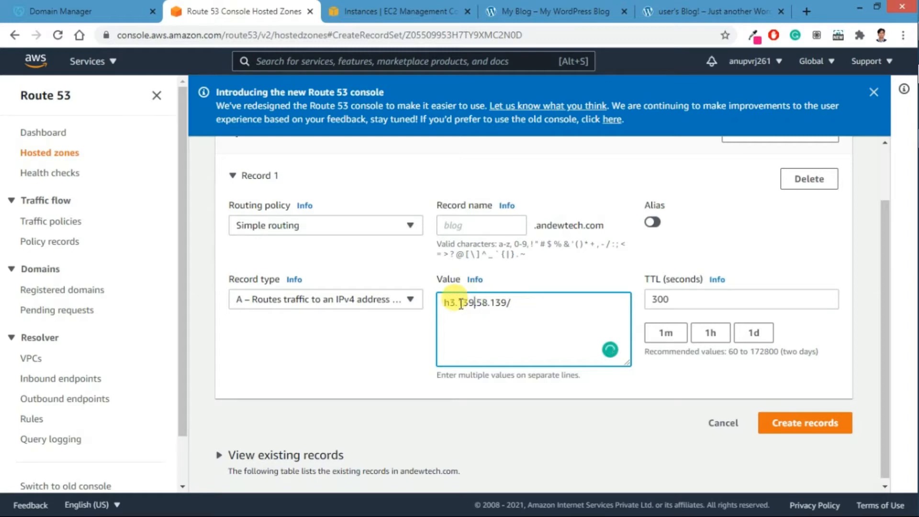
double_click(461, 305)
click(460, 304)
triple_click(460, 303)
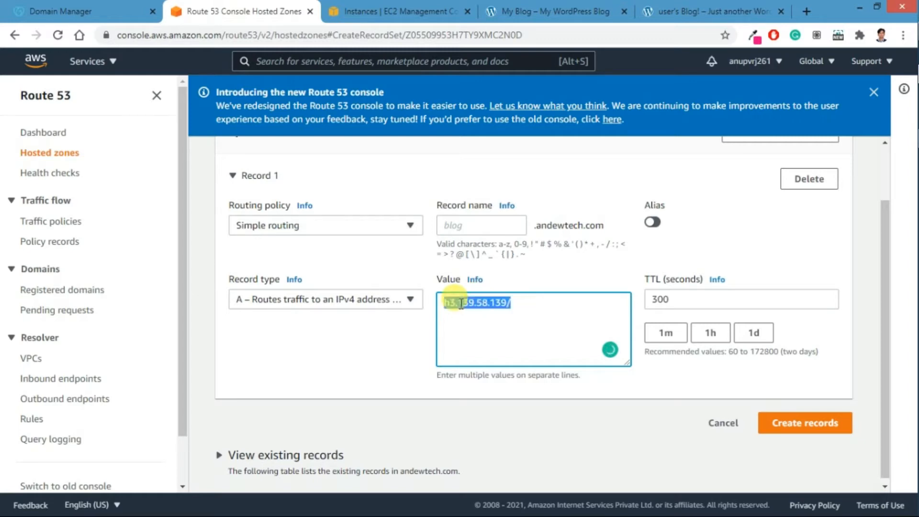
key(ctrl+v)
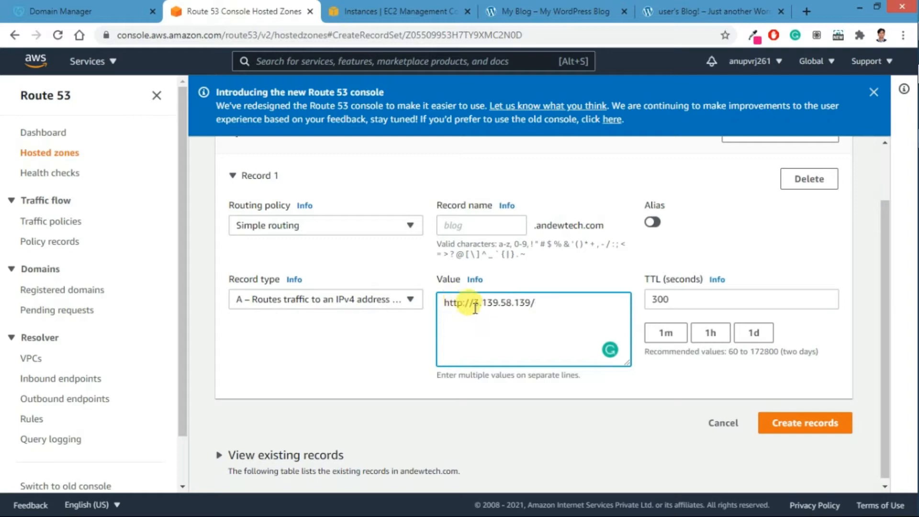
triple_click(460, 305)
drag(474, 304, 433, 307)
key(BackSpace)
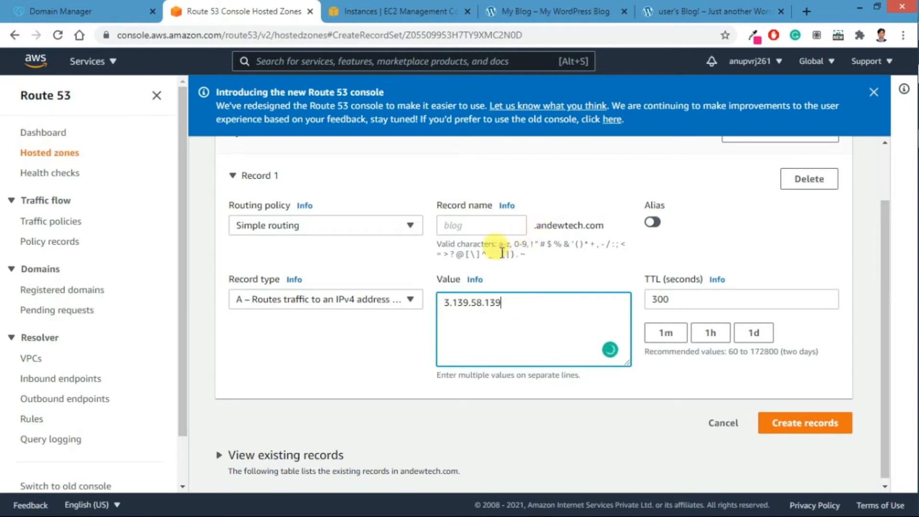
Name the record www and create the A record in the andewtech.com zone.
click(486, 227)
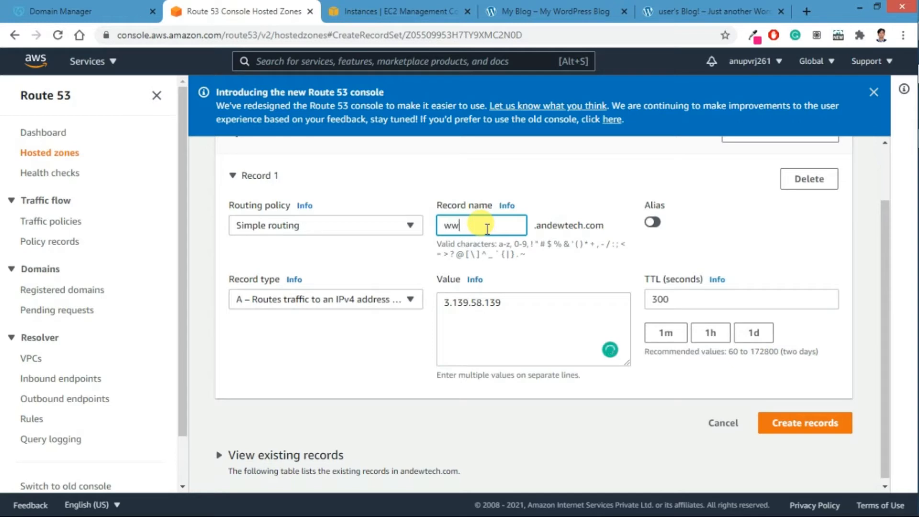
click(538, 257)
scroll(641, 350, down, 1)
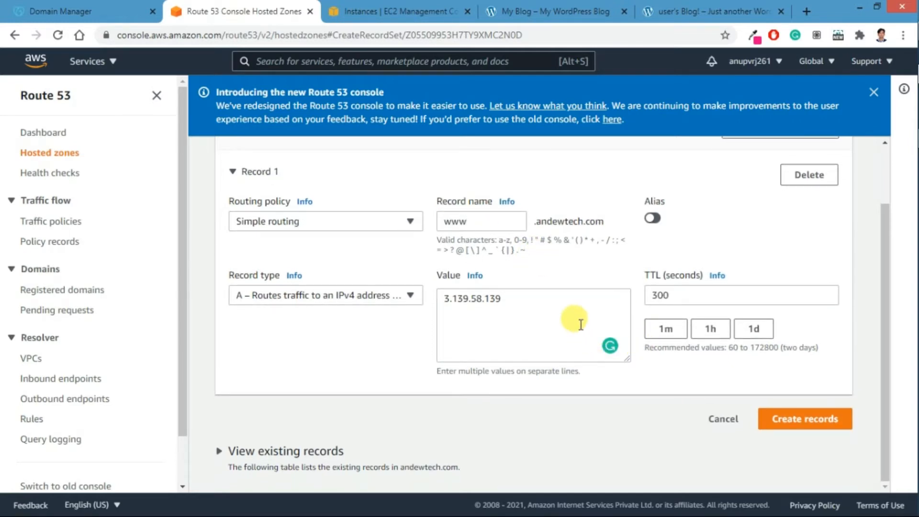
click(766, 418)
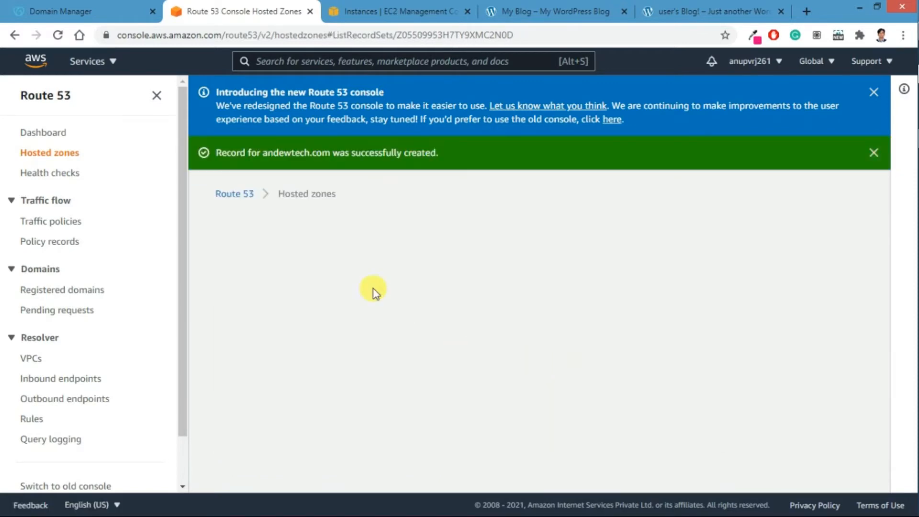
scroll(375, 255, down, 3)
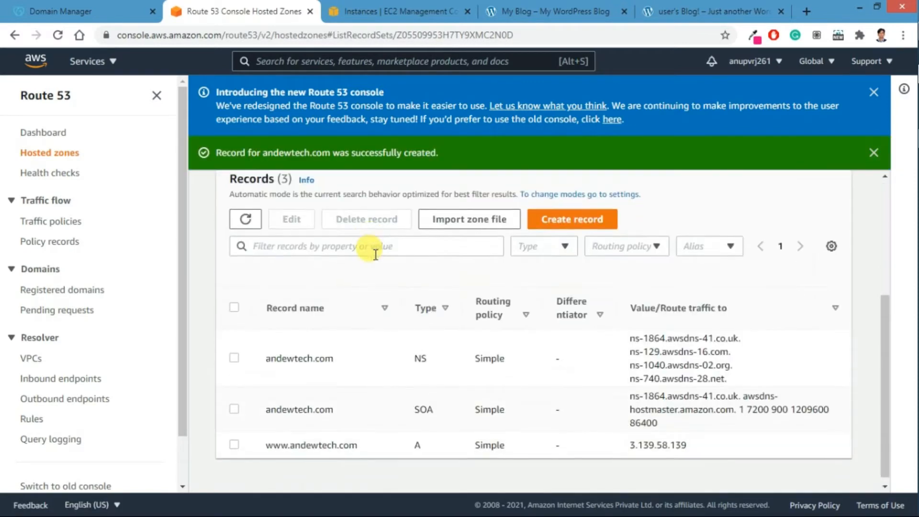
triple_click(304, 439)
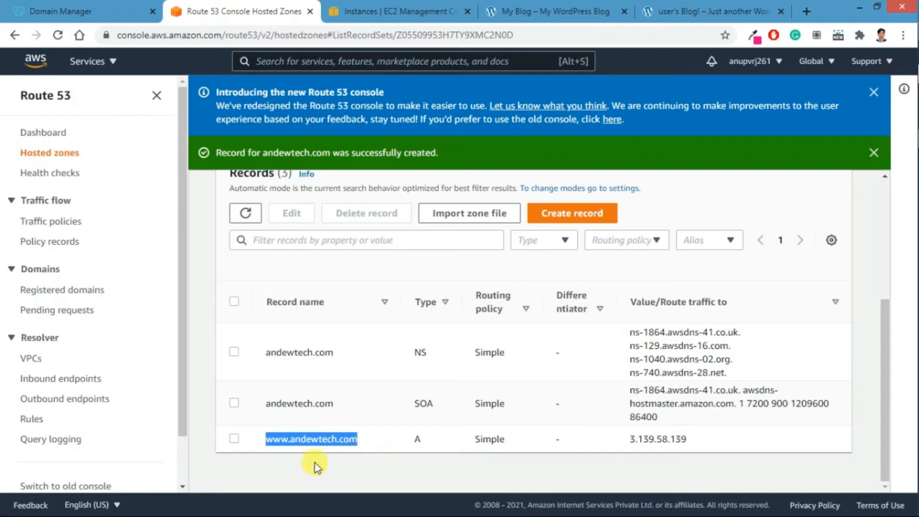
click(235, 439)
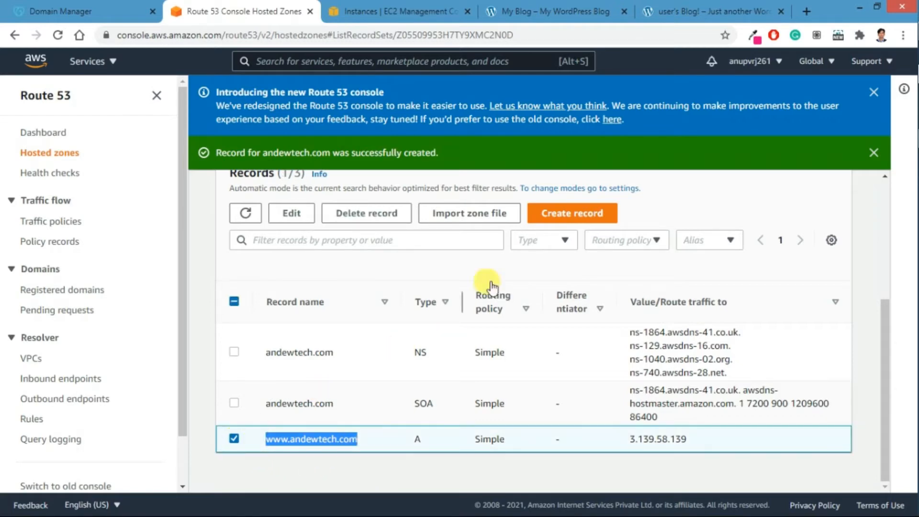
click(293, 213)
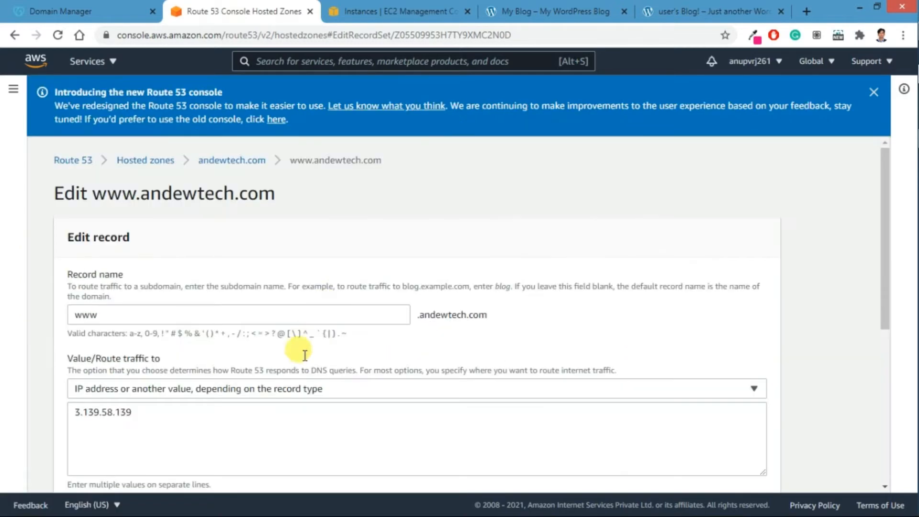
click(128, 312)
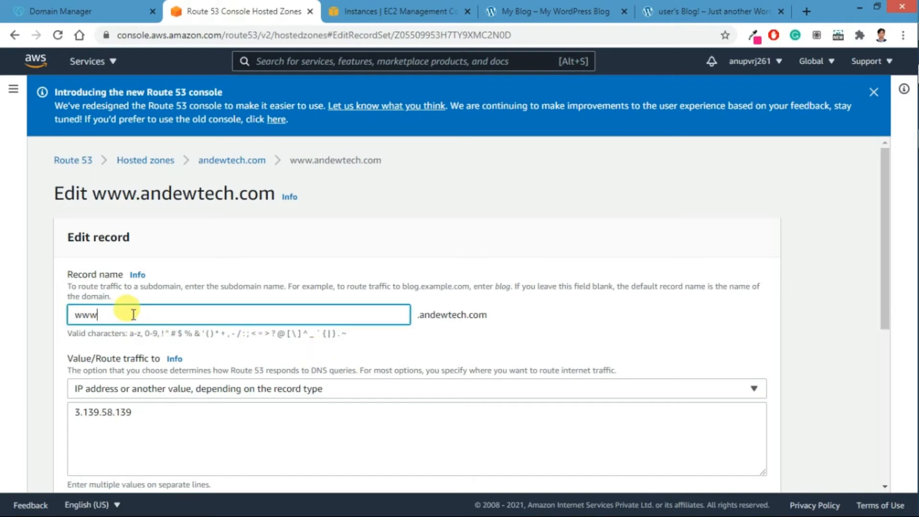
double_click(134, 314)
key(BackSpace)
scroll(133, 315, down, 6)
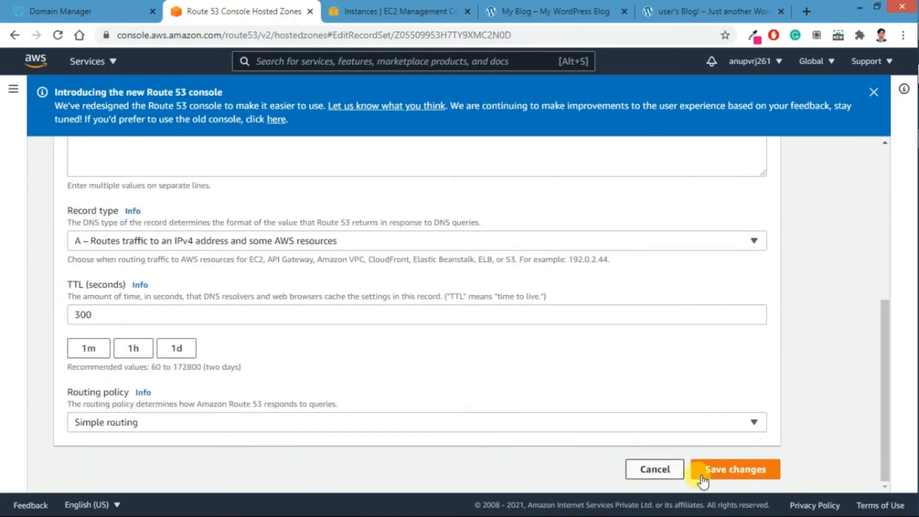
click(714, 472)
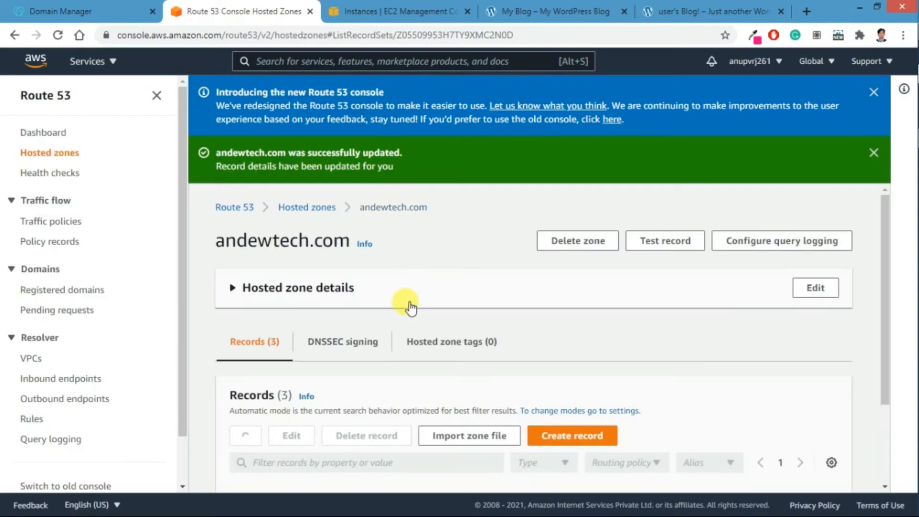
scroll(410, 288, down, 5)
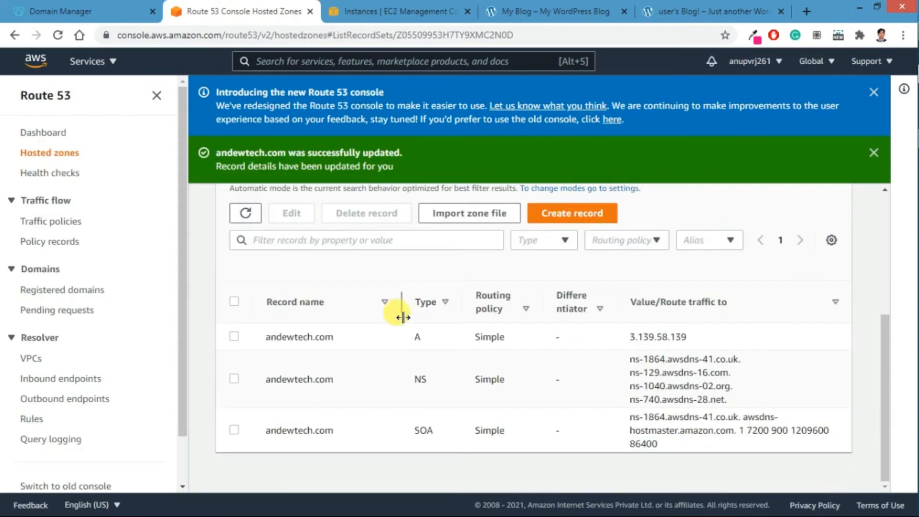
double_click(284, 430)
scroll(328, 359, up, 5)
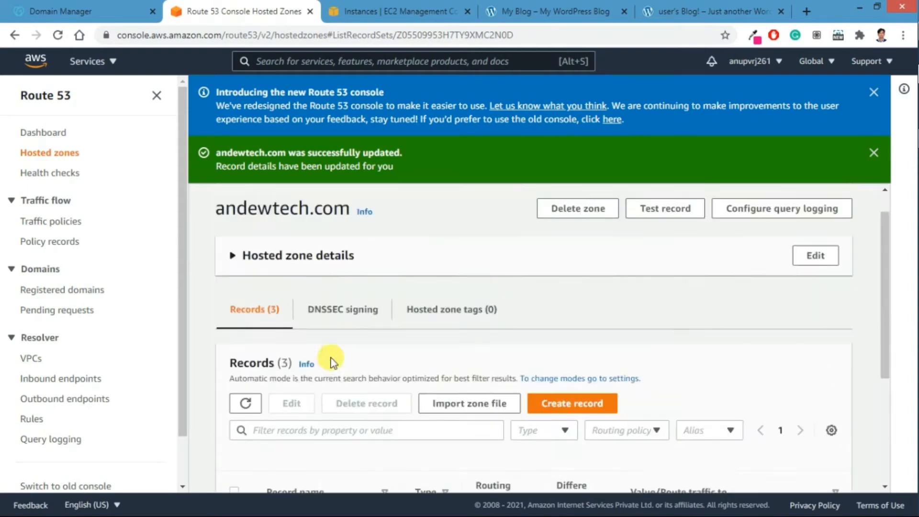
Start another record in the andewtech.com zone with record type CNAME.
scroll(334, 345, down, 3)
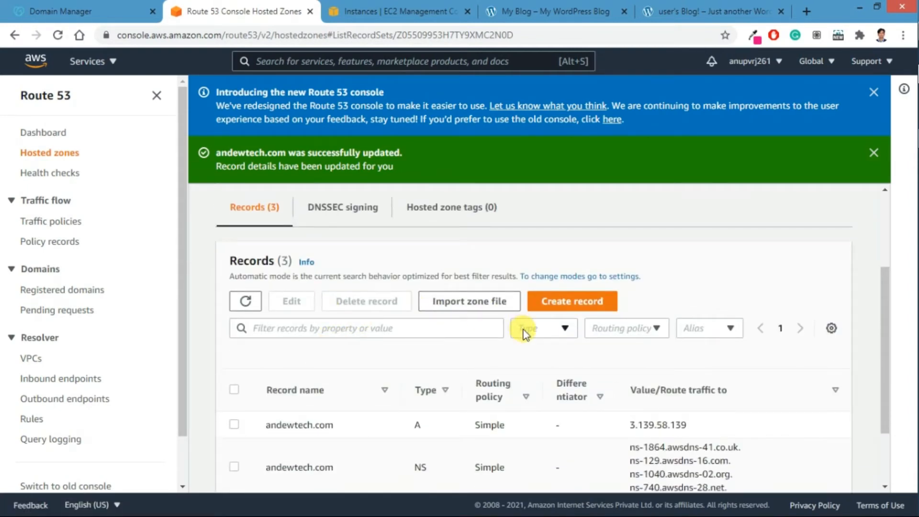
click(568, 307)
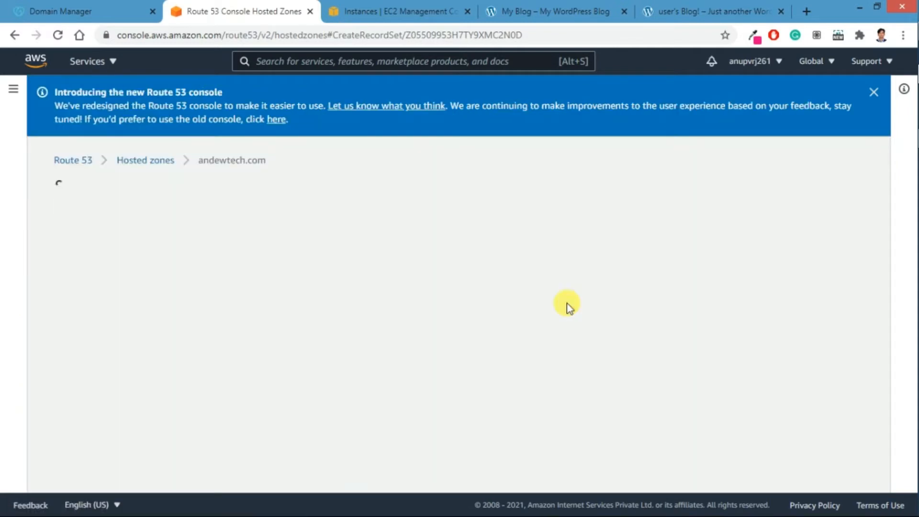
scroll(76, 308, down, 2)
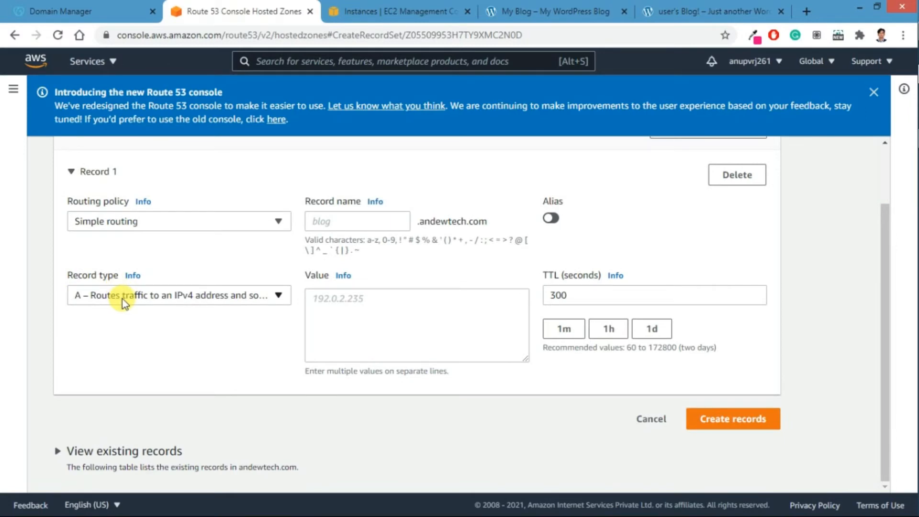
click(123, 299)
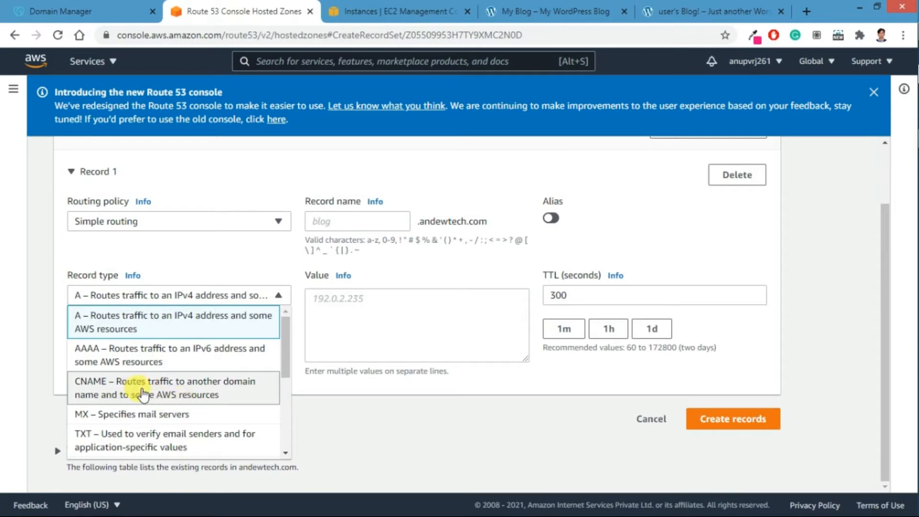
click(127, 385)
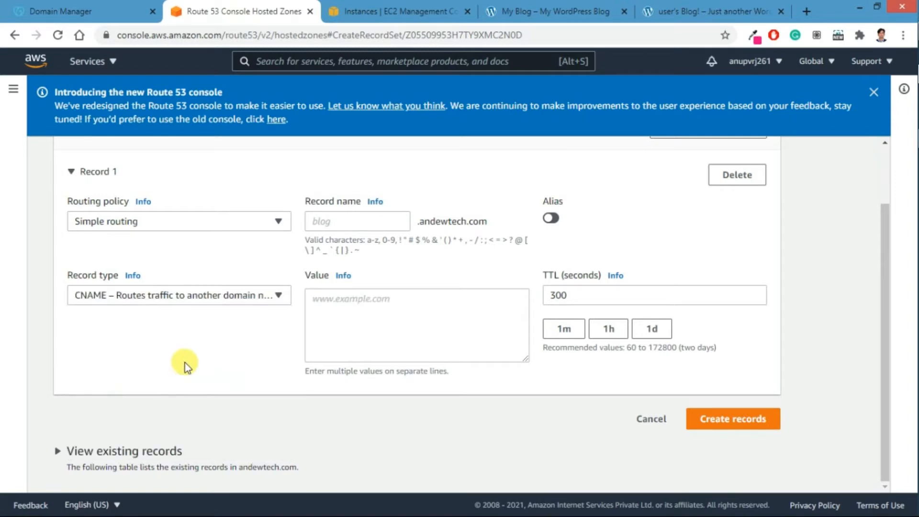
Copy the andewtech.com address from the My Blog WordPress page for the CNAME value.
click(320, 298)
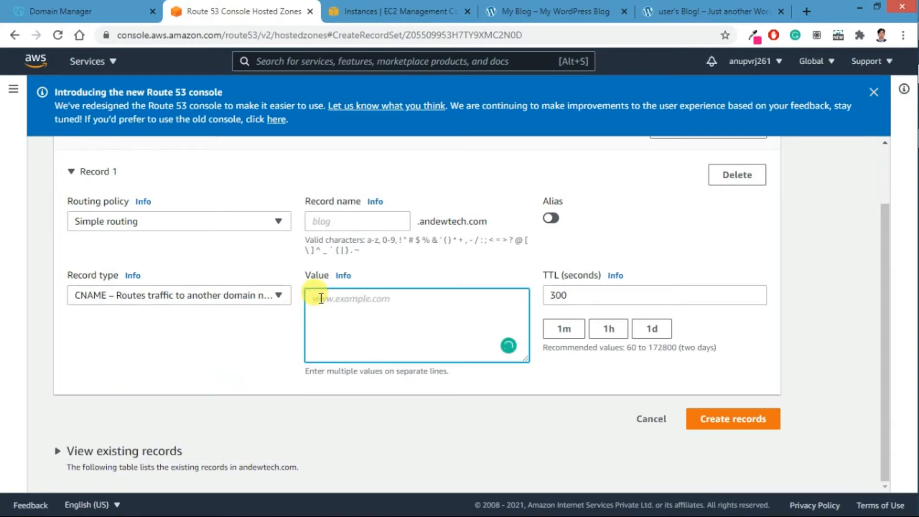
text(ww)
click(536, 11)
click(292, 43)
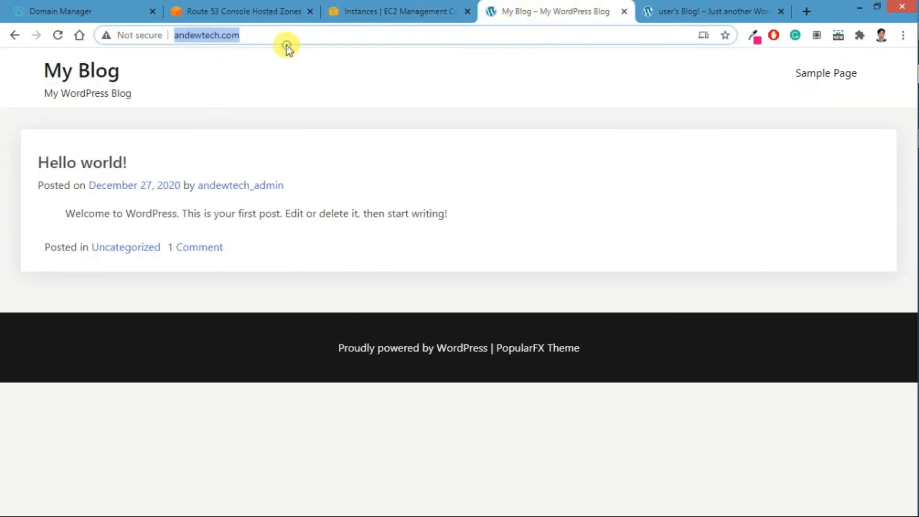
triple_click(284, 36)
key(ctrl+c)
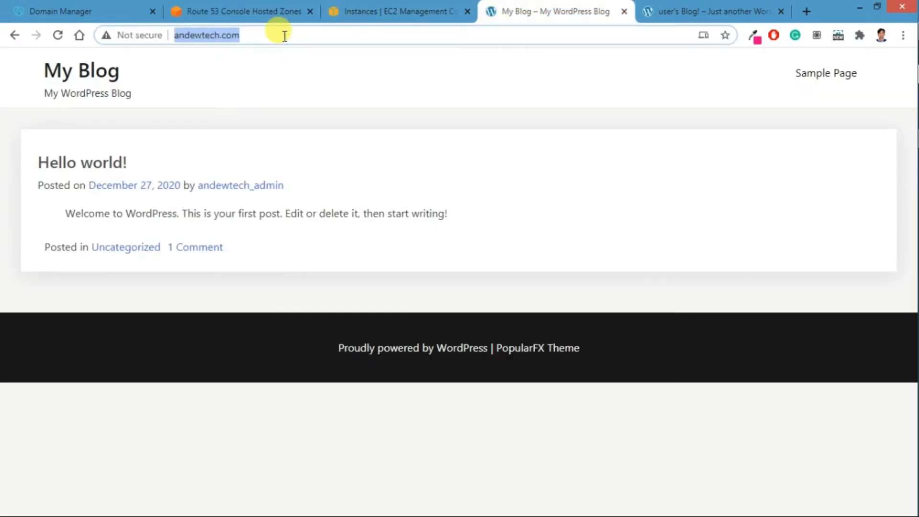
click(186, 9)
double_click(345, 306)
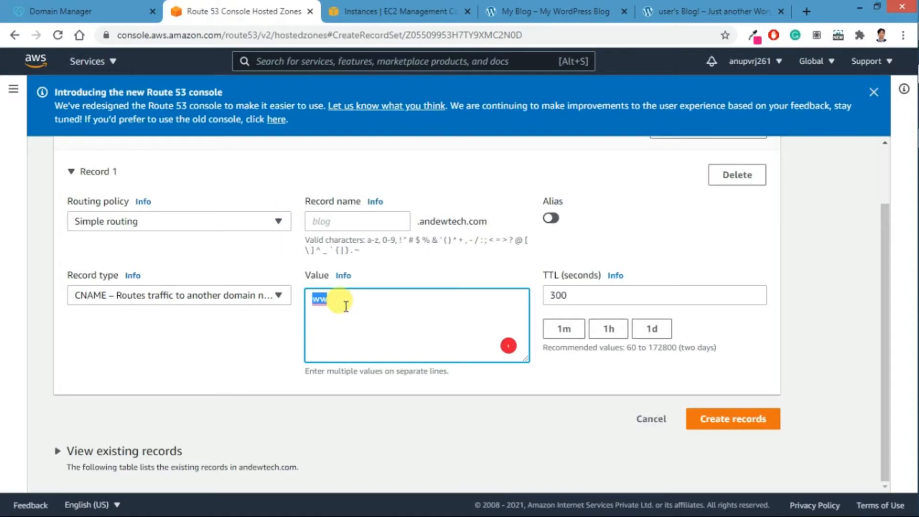
key(ctrl+v)
click(341, 300)
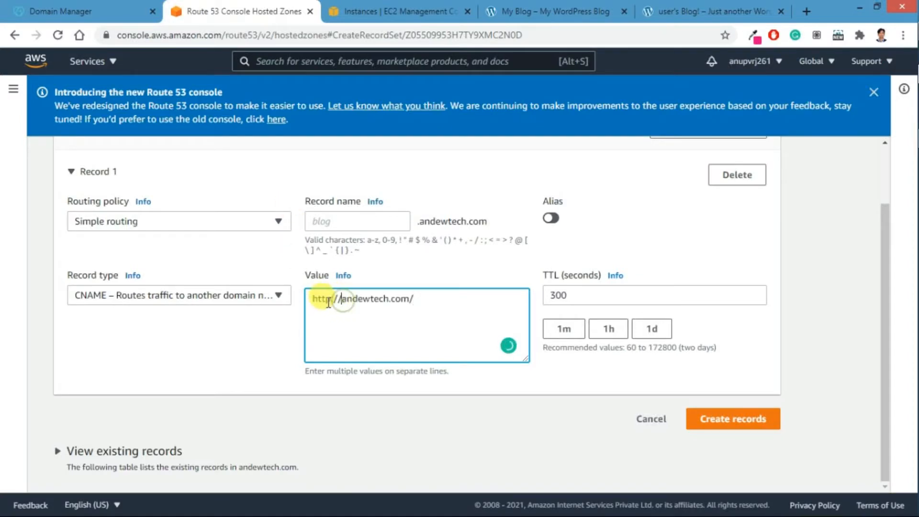
drag(328, 302, 283, 304)
text(www.)
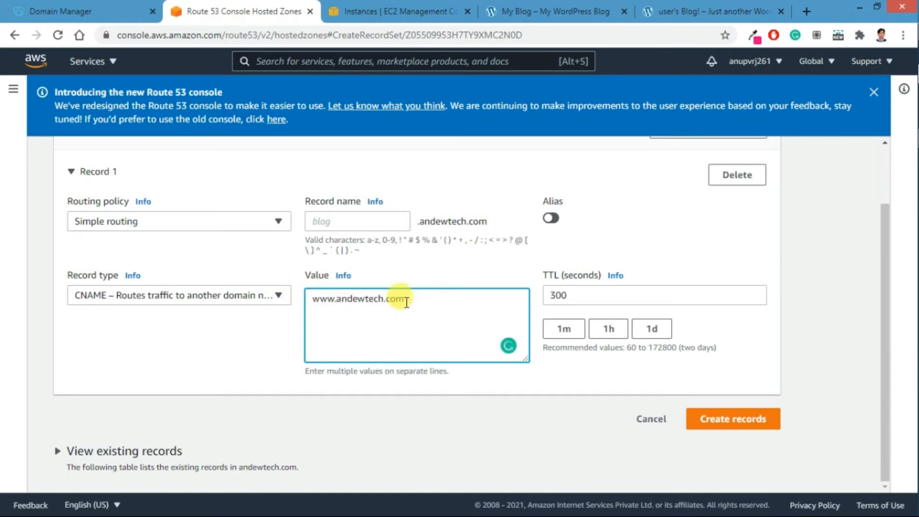
click(263, 355)
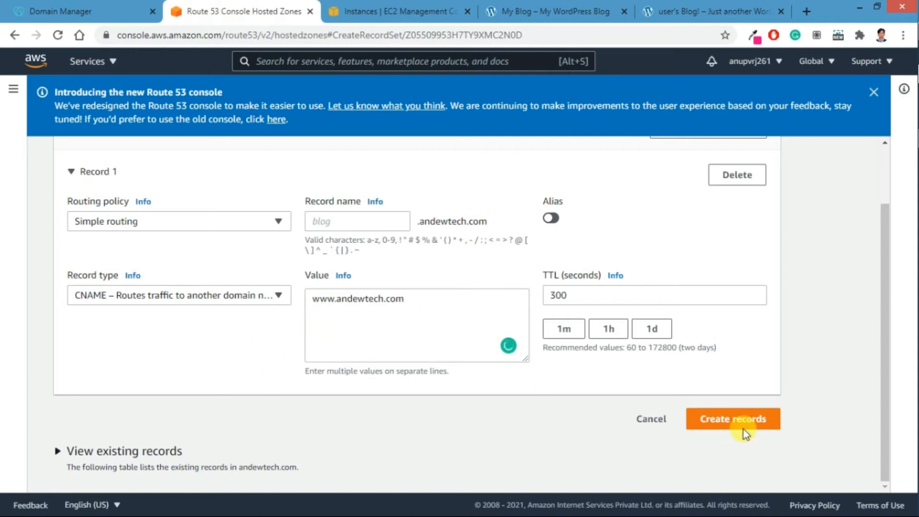
click(733, 420)
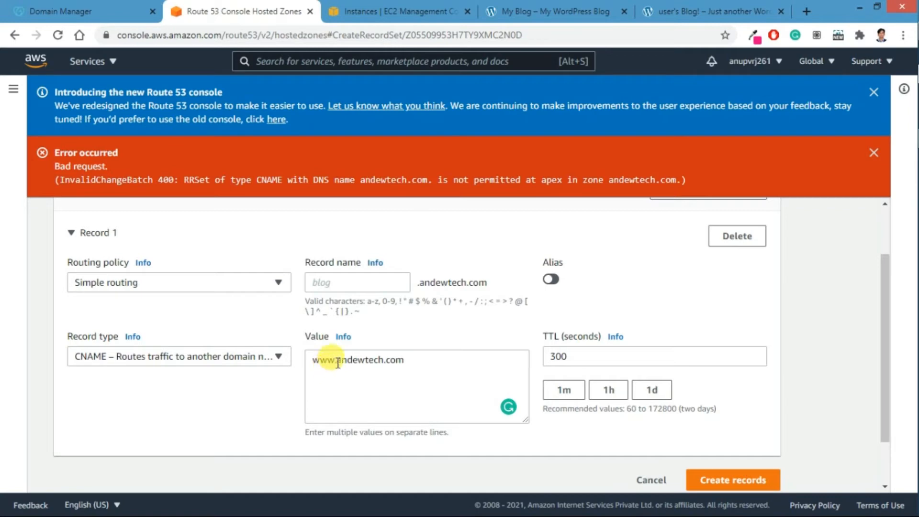
Change the CNAME value to andewtech.com and try again to create the record with a blank name.
drag(336, 362, 299, 365)
key(BackSpace)
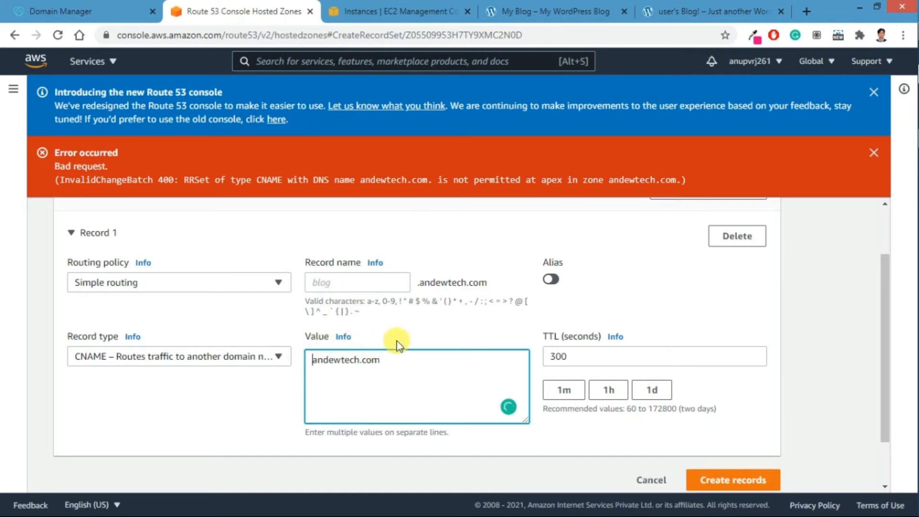
click(338, 281)
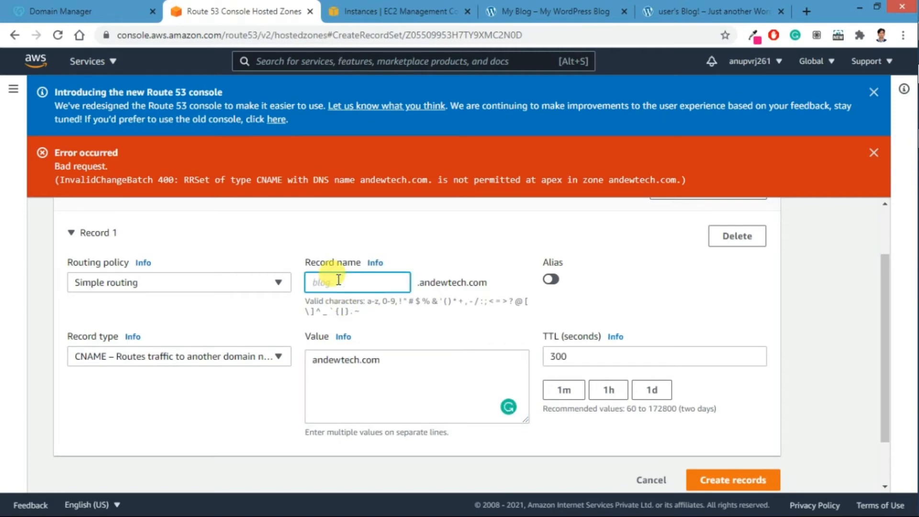
scroll(338, 280, down, 2)
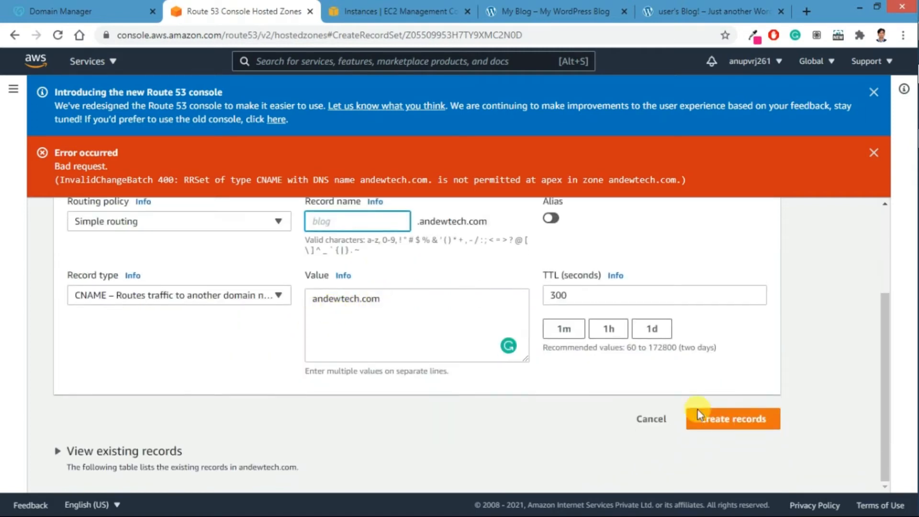
click(734, 428)
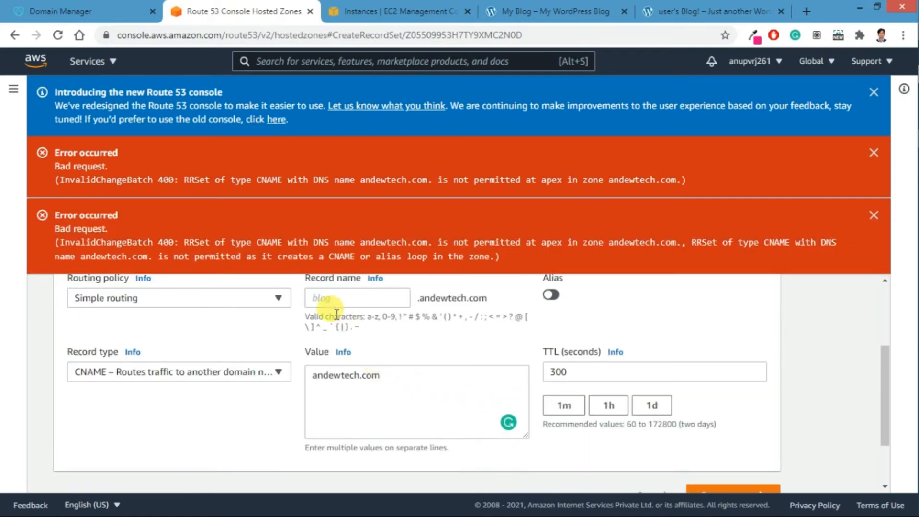
Set the CNAME record's name to www and create the record.
click(331, 298)
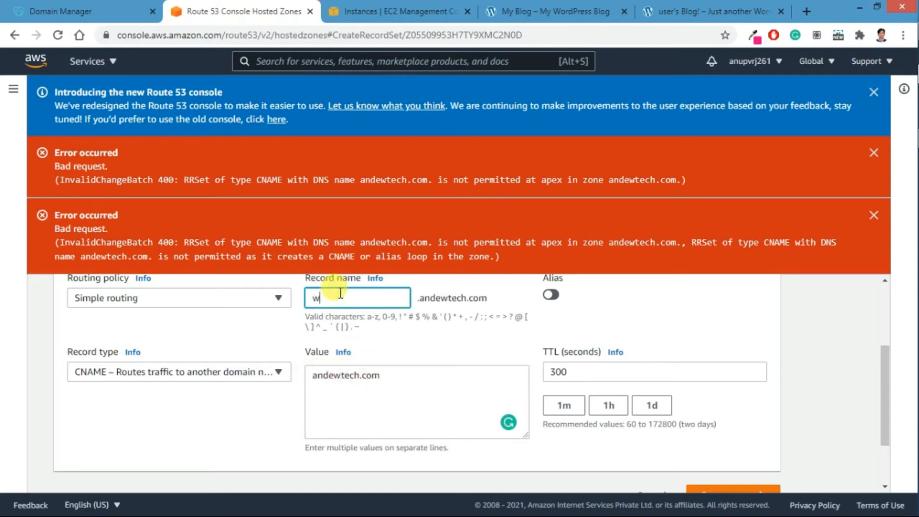
text(www)
scroll(595, 441, down, 2)
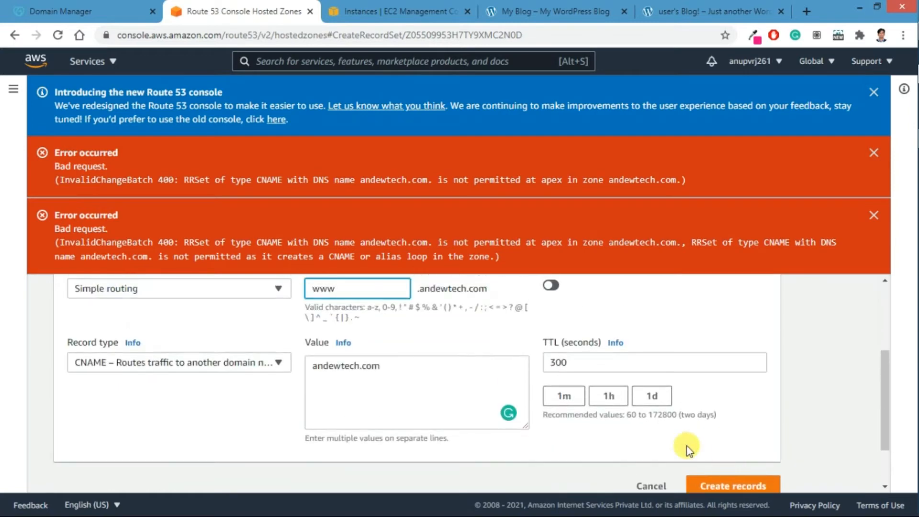
scroll(704, 460, down, 3)
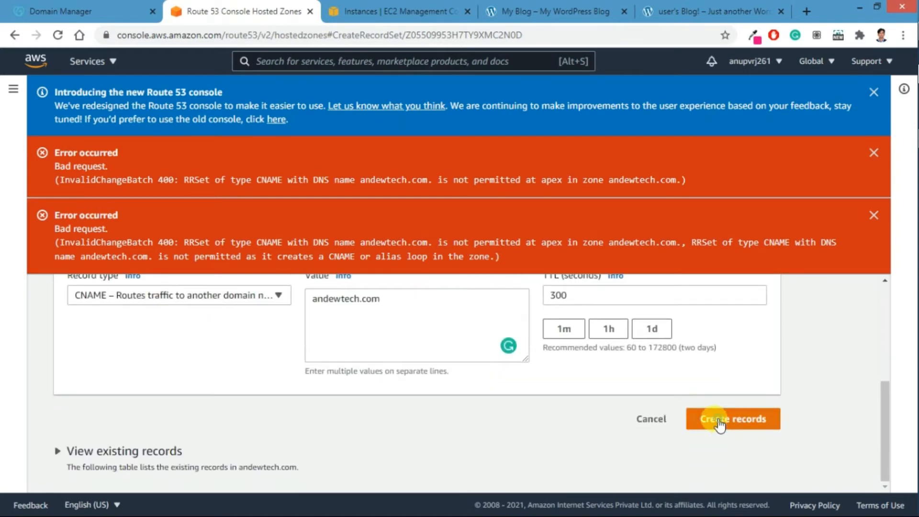
click(719, 426)
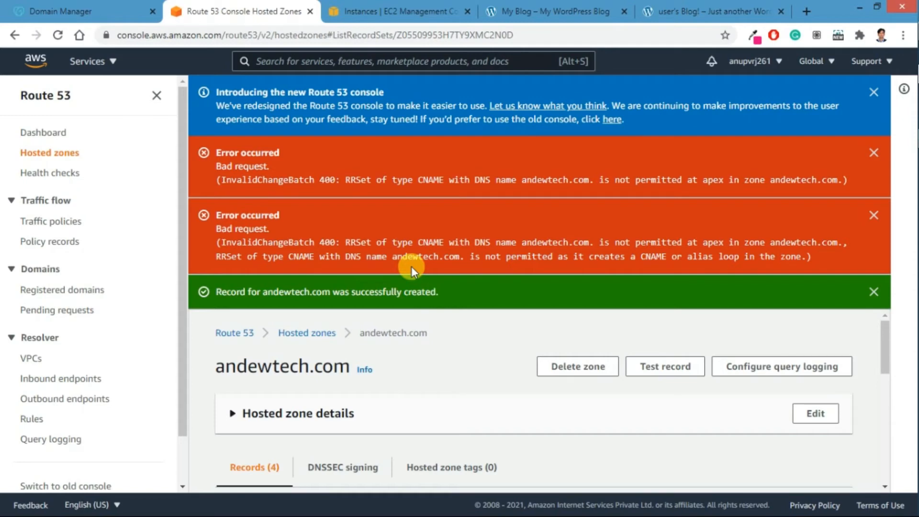
Dismiss all the error, information and success banners above the andewtech.com record list.
scroll(314, 341, down, 3)
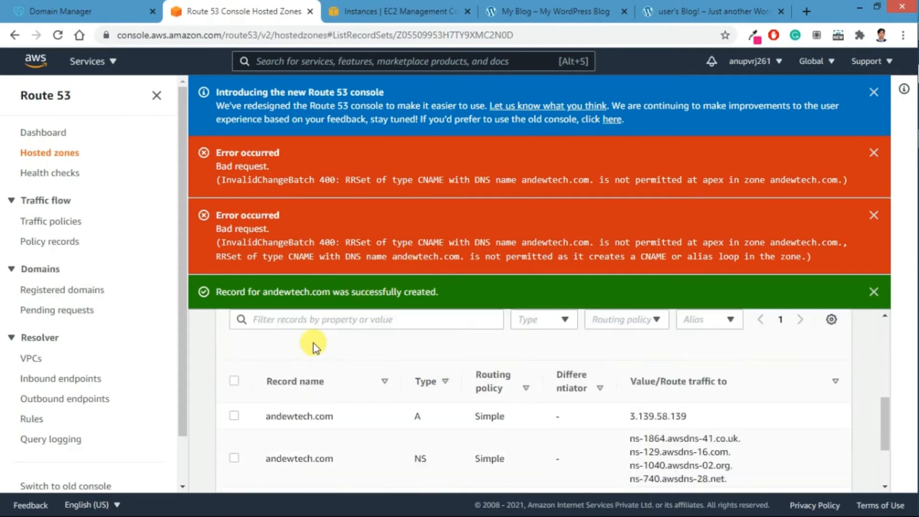
click(874, 215)
click(873, 153)
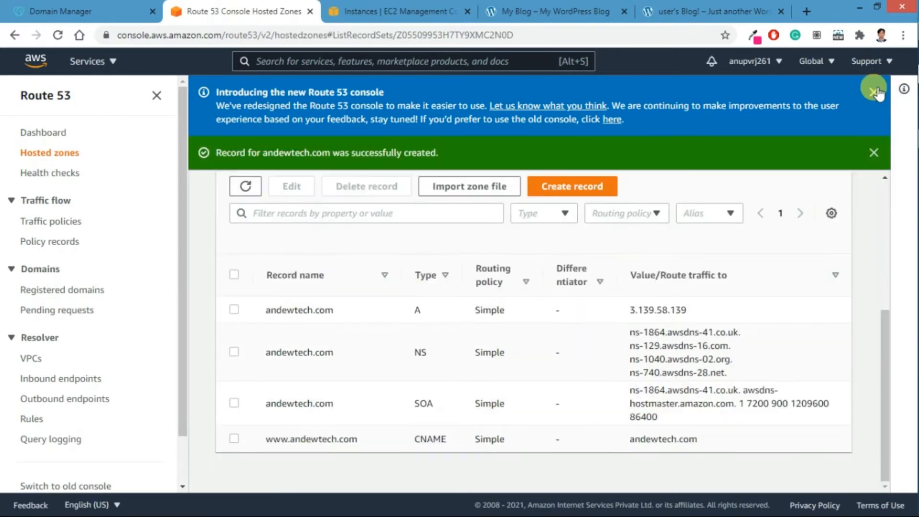
click(876, 92)
click(874, 90)
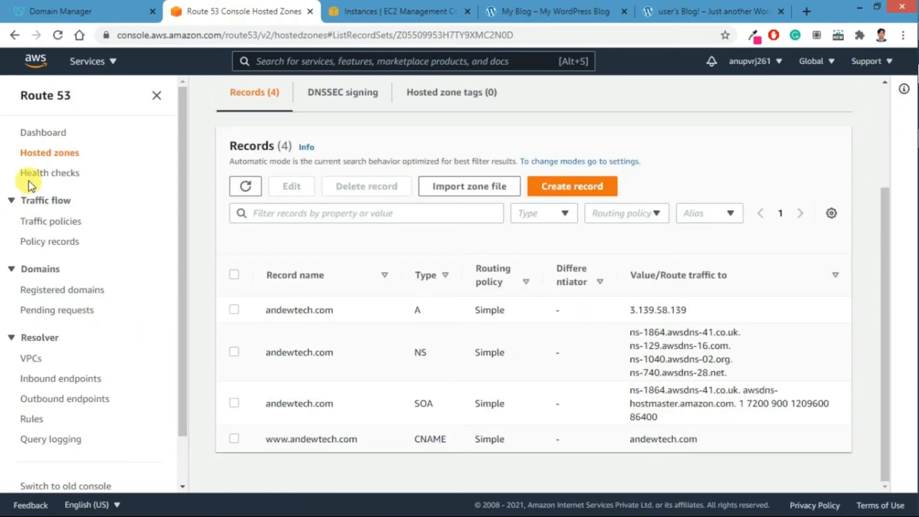
Reopen the andewtech.com zone from the hosted zones list and review its records.
click(38, 152)
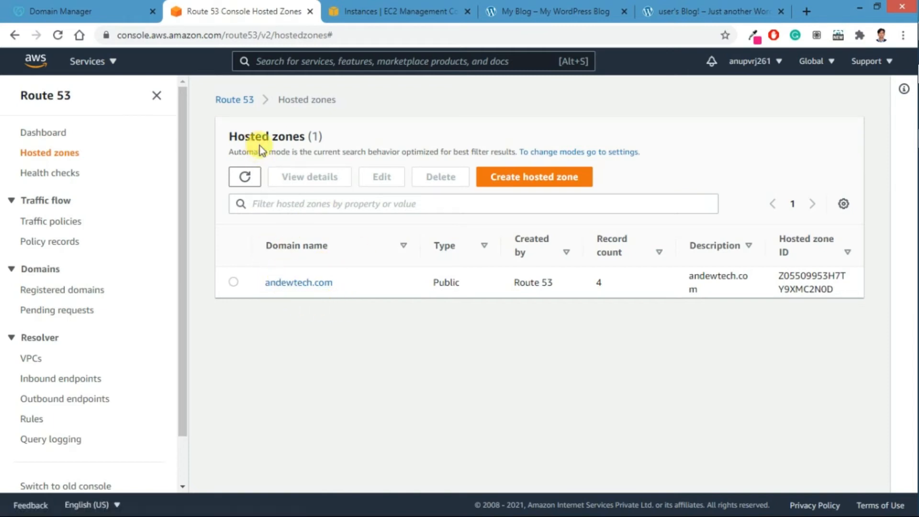
click(295, 283)
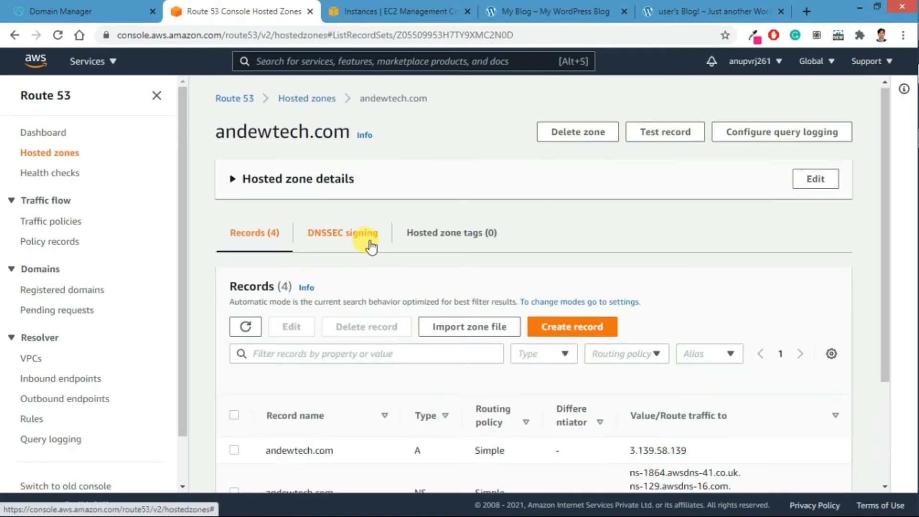
scroll(373, 258, down, 3)
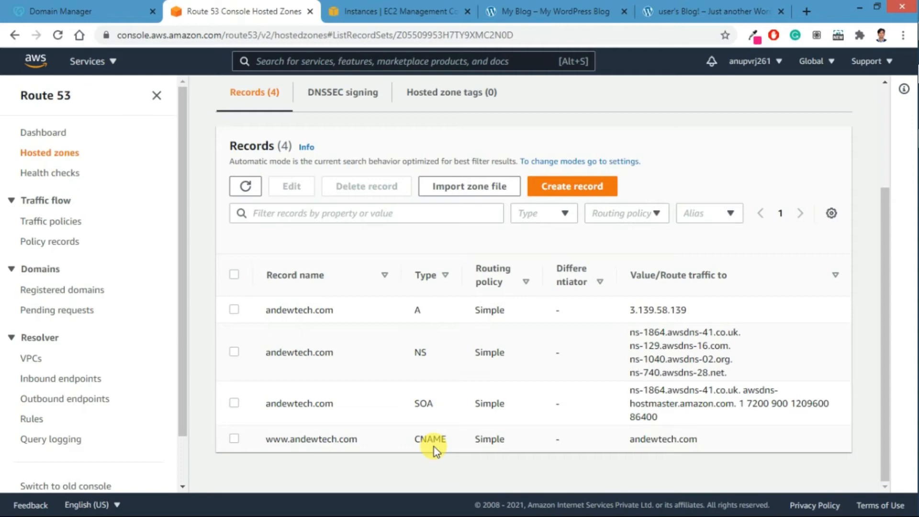
Switch to GoDaddy and open DNS management for andewtech.com from the account's product list.
click(72, 11)
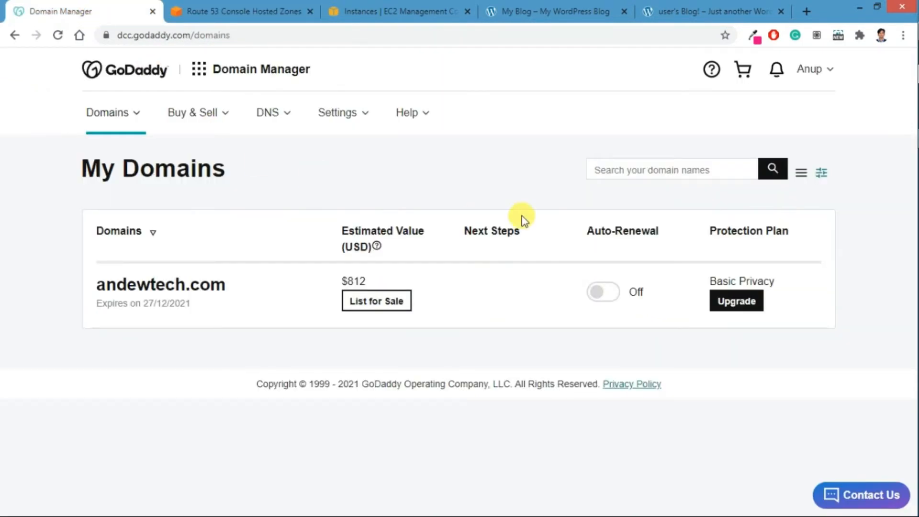
click(809, 70)
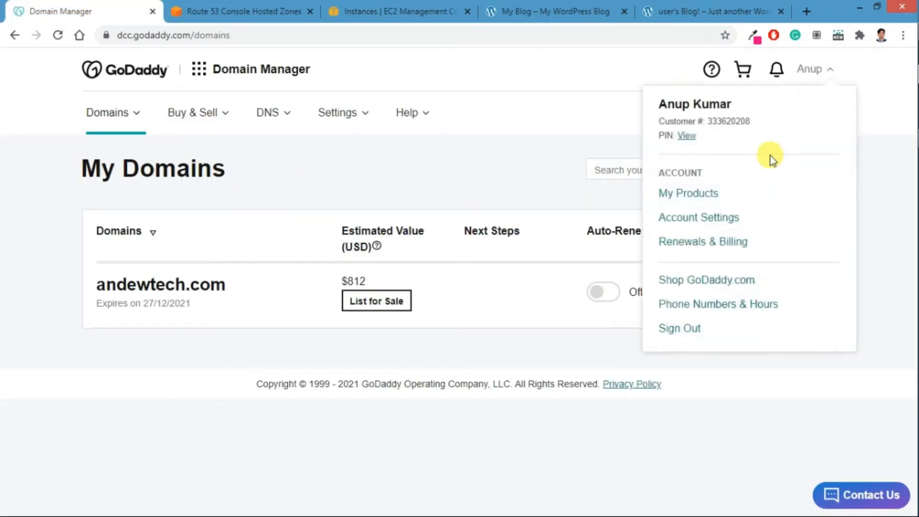
click(681, 206)
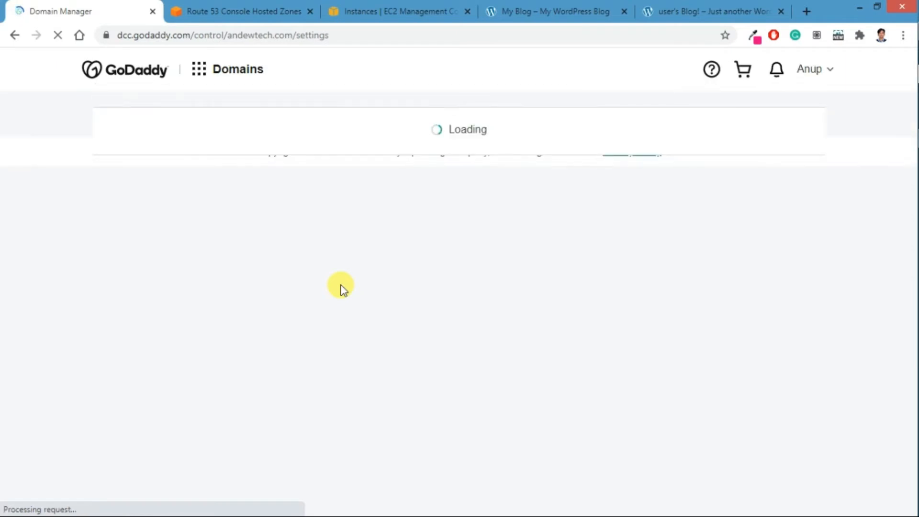
scroll(271, 353, up, 5)
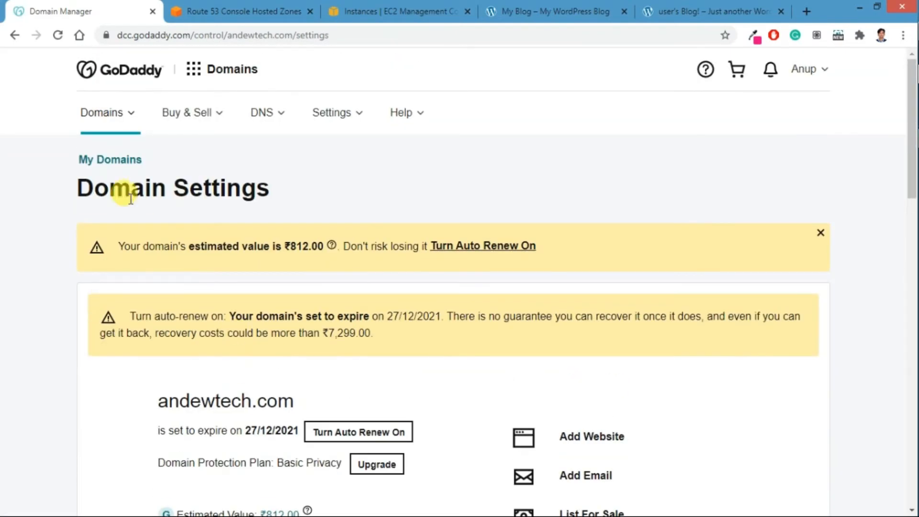
click(16, 36)
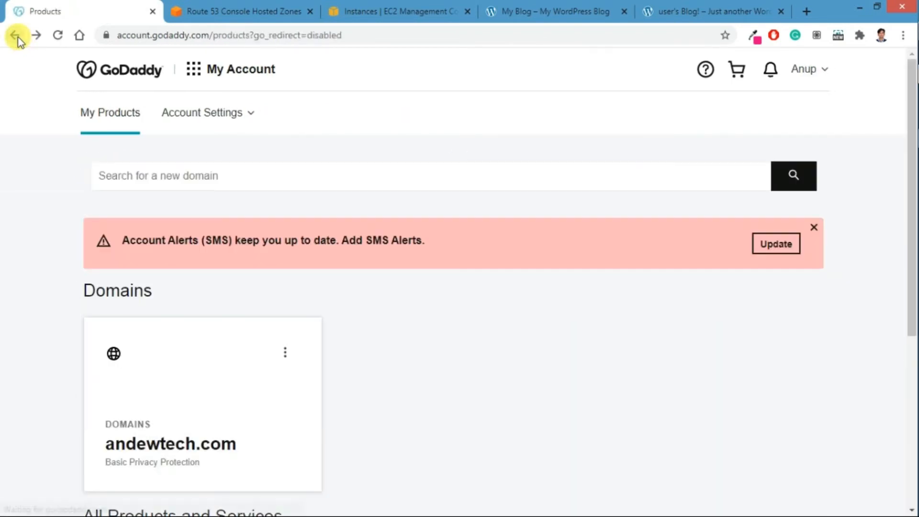
scroll(84, 120, down, 5)
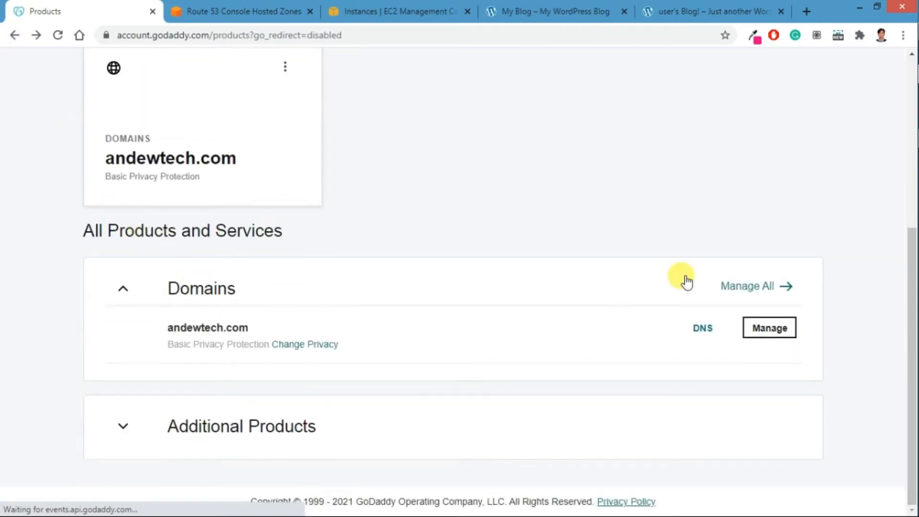
click(703, 329)
Examine the existing DNS records and the nameserver section of andewtech.com in GoDaddy.
double_click(458, 261)
click(420, 265)
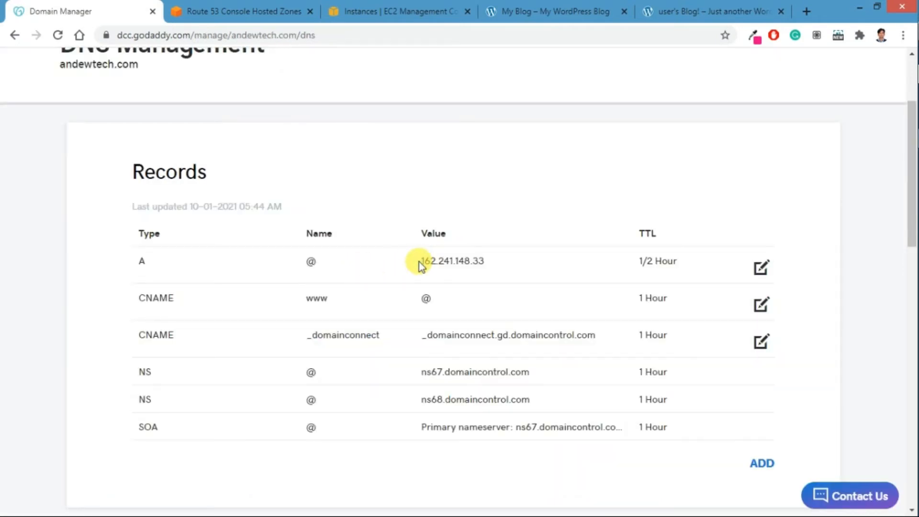
scroll(418, 262, down, 7)
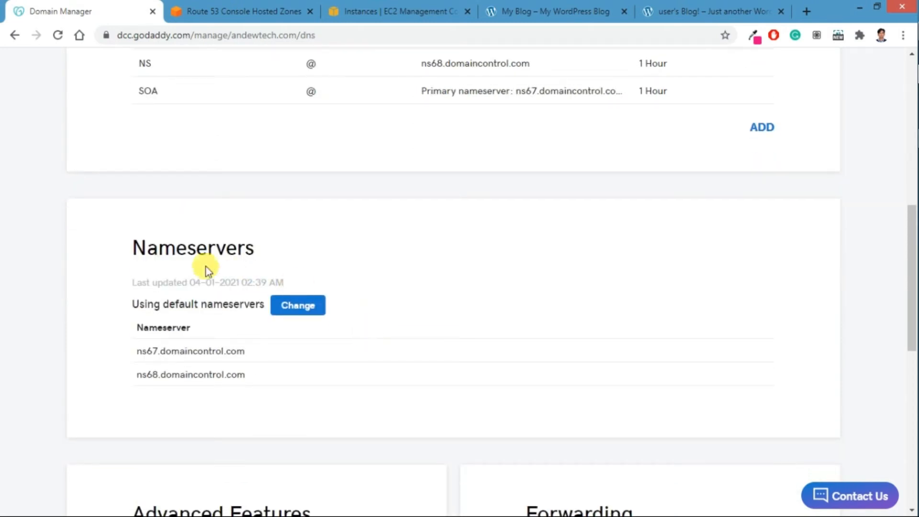
double_click(162, 248)
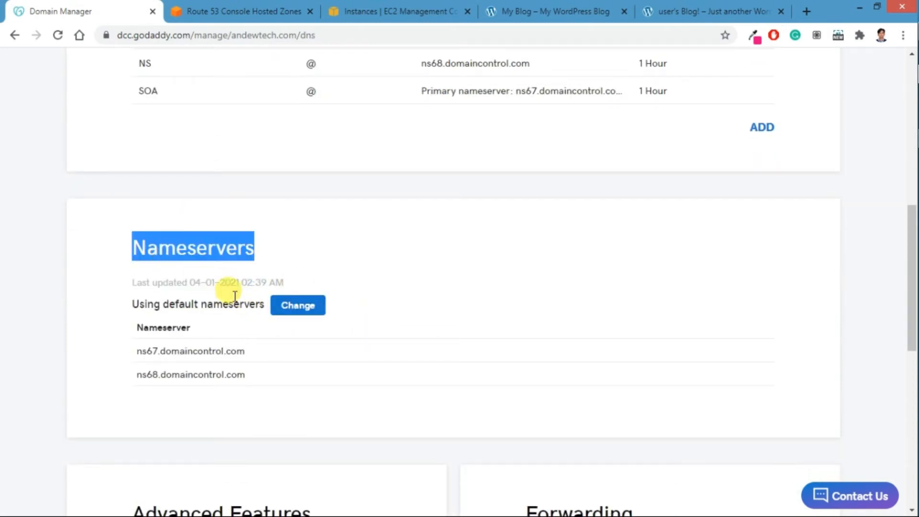
scroll(225, 311, down, 1)
scroll(237, 268, up, 7)
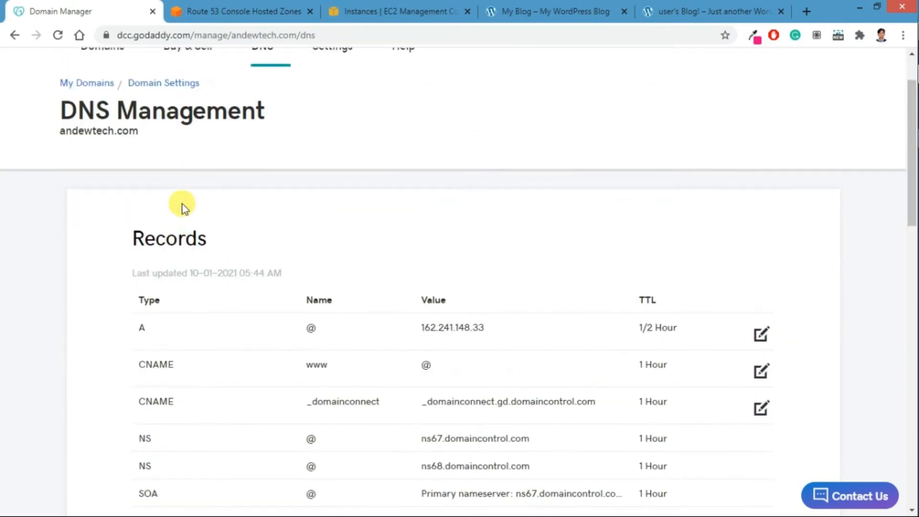
scroll(164, 217, down, 7)
scroll(166, 196, down, 3)
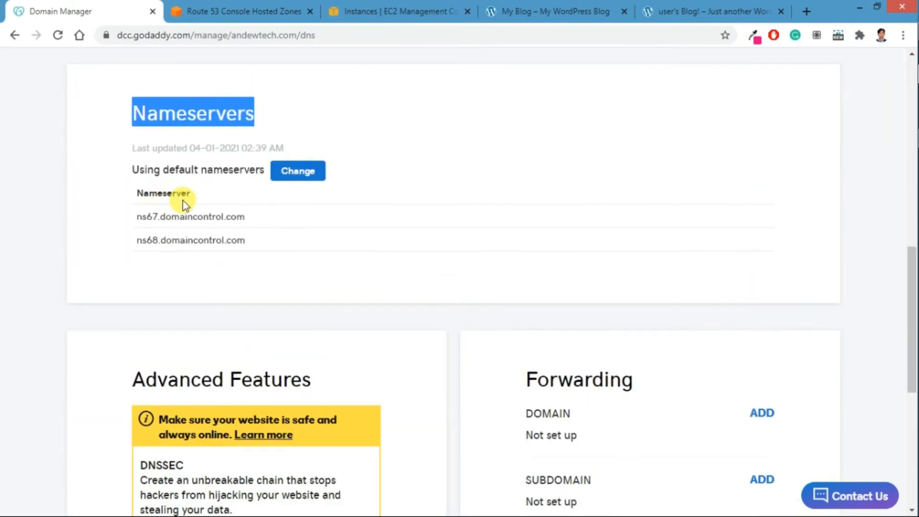
Start changing the nameservers of andewtech.com and choose to enter custom nameservers.
click(297, 173)
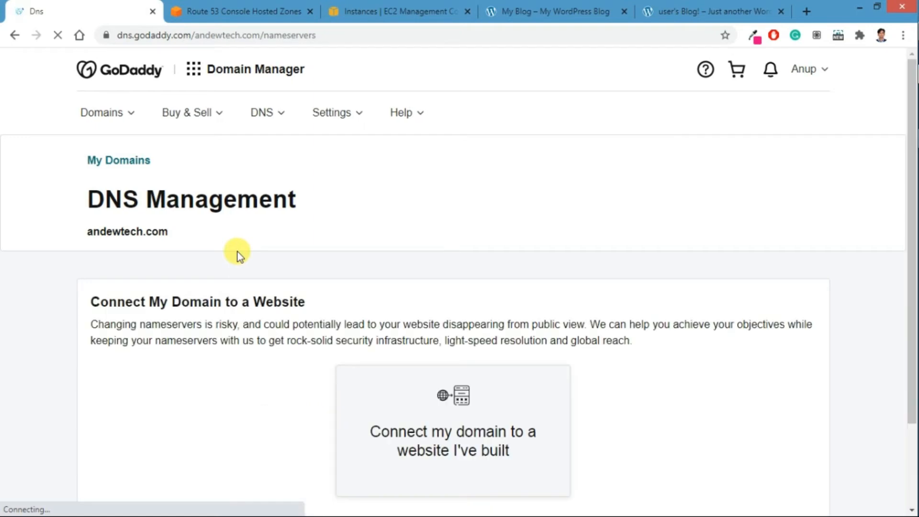
scroll(236, 254, down, 2)
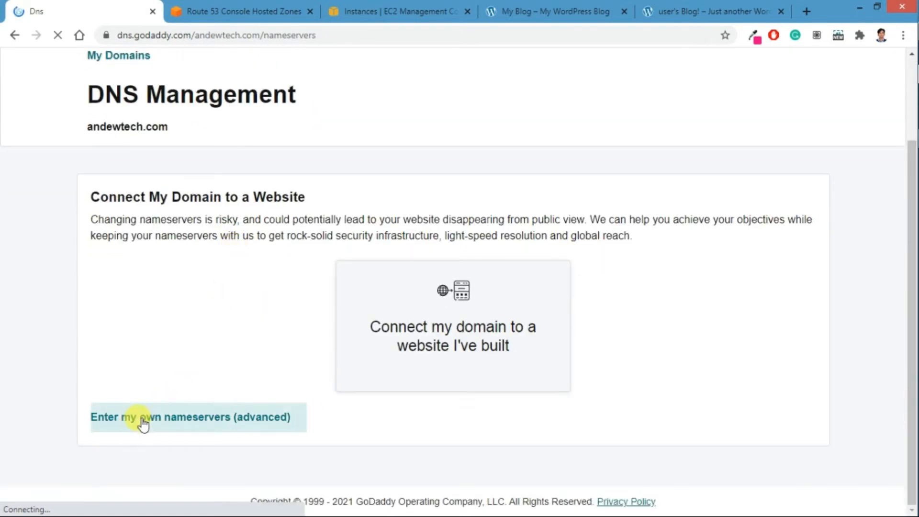
click(128, 425)
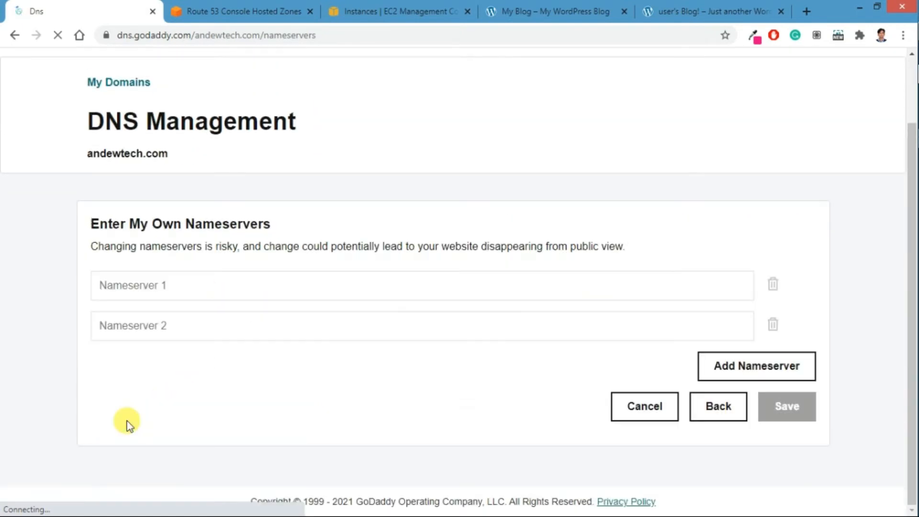
click(149, 293)
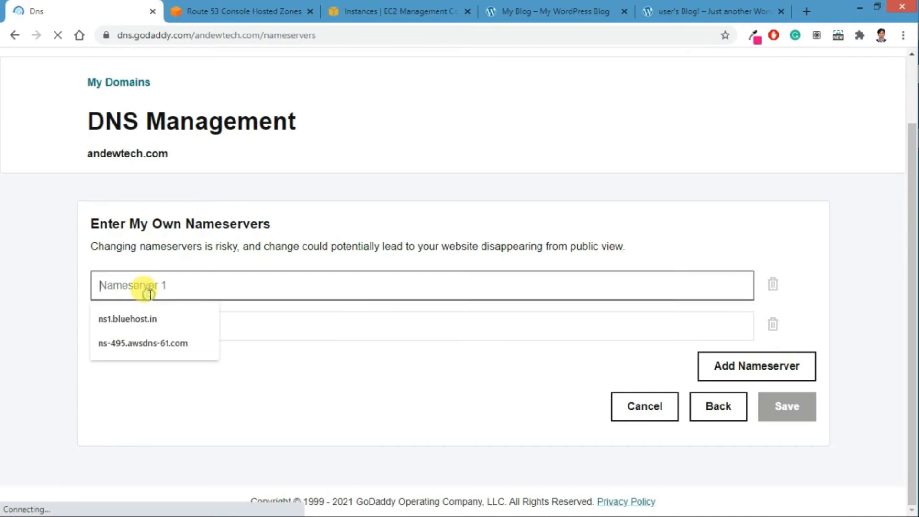
click(380, 372)
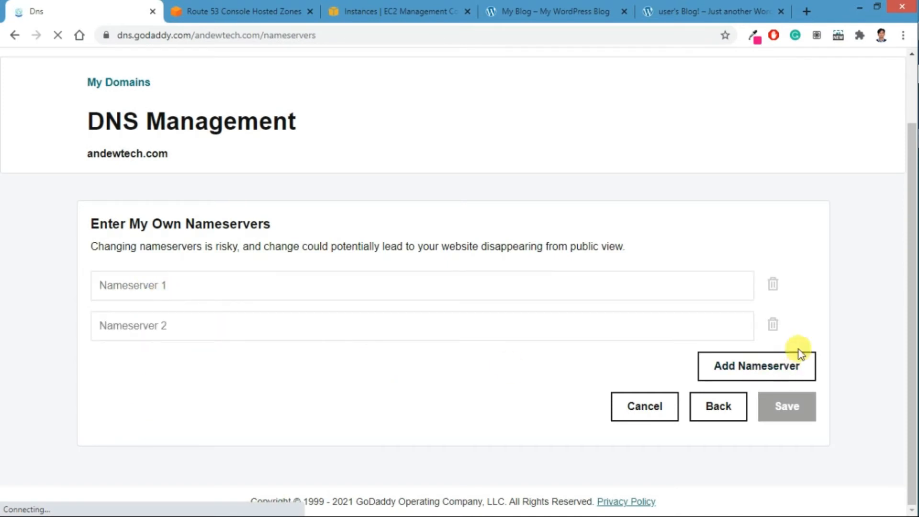
click(416, 9)
click(16, 6)
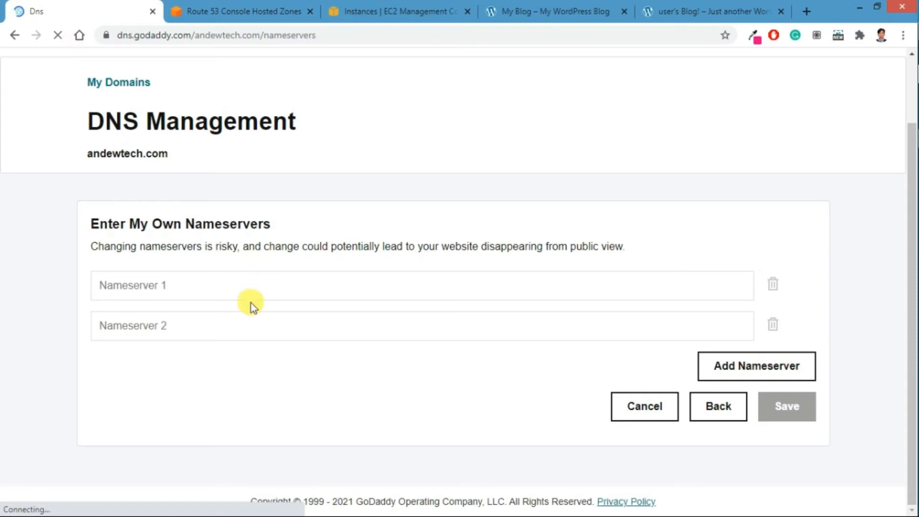
Switch to Route 53 and copy the first NS record value of andewtech.com, ns-1864.awsdns-41.co.uk.
click(223, 14)
triple_click(656, 332)
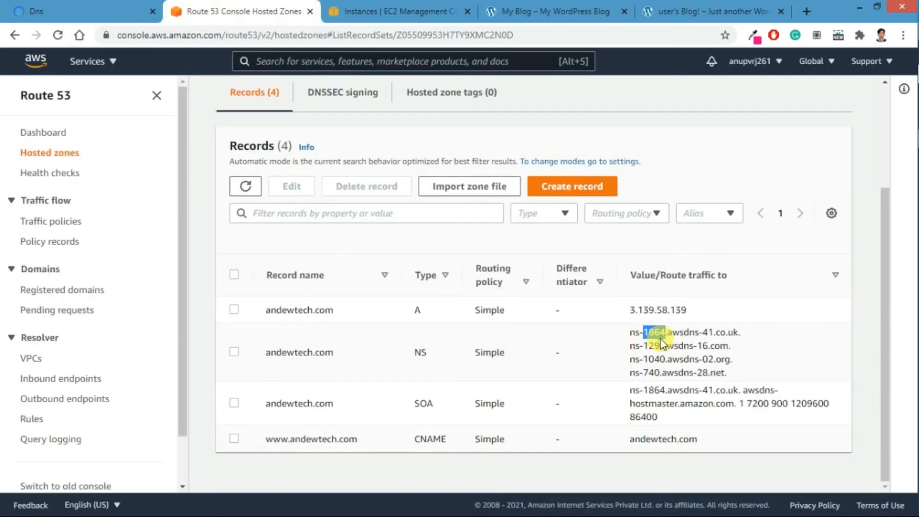
click(663, 342)
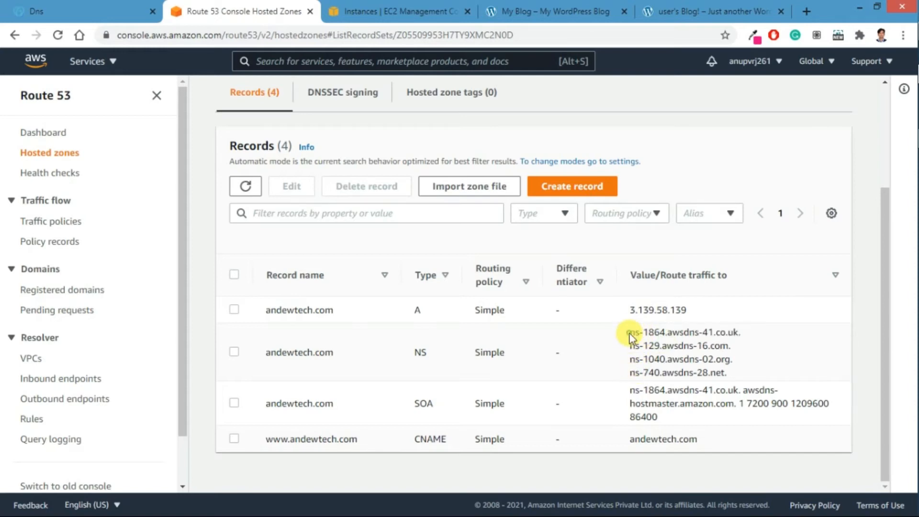
mouse_move(630, 332)
mouse_down()
mouse_move(742, 335)
mouse_move(642, 330)
mouse_up()
triple_click(740, 334)
click(740, 334)
click(626, 333)
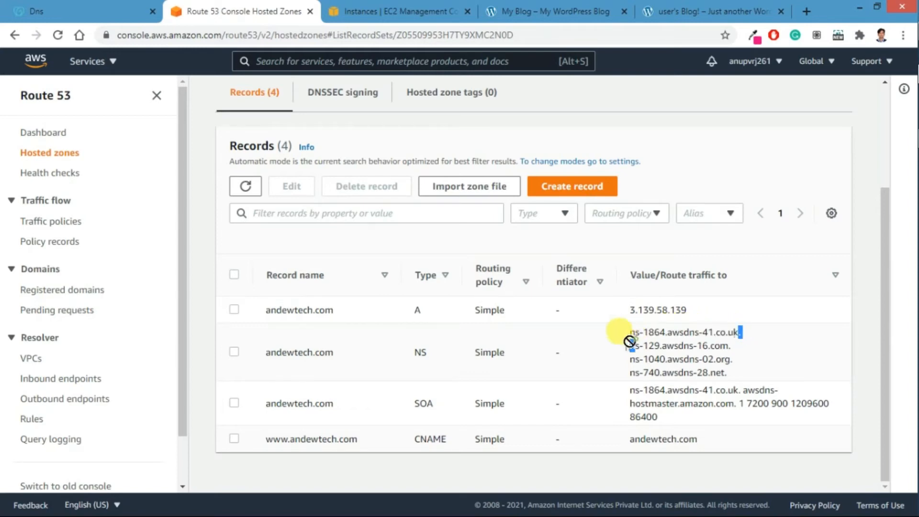
triple_click(631, 331)
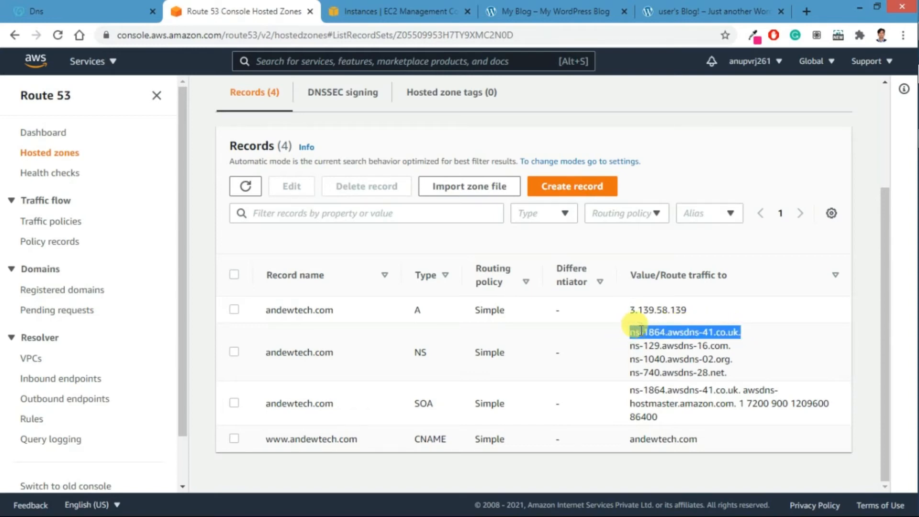
click(642, 332)
triple_click(646, 334)
key(ctrl+c)
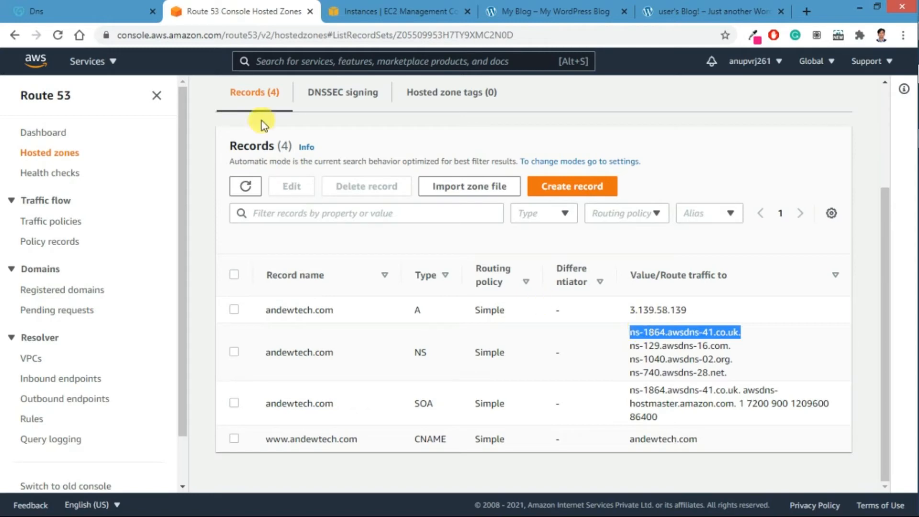
Set Nameserver 1 in GoDaddy to ns-1864.awsdns-41.co.uk, without the trailing dot.
click(72, 10)
click(204, 297)
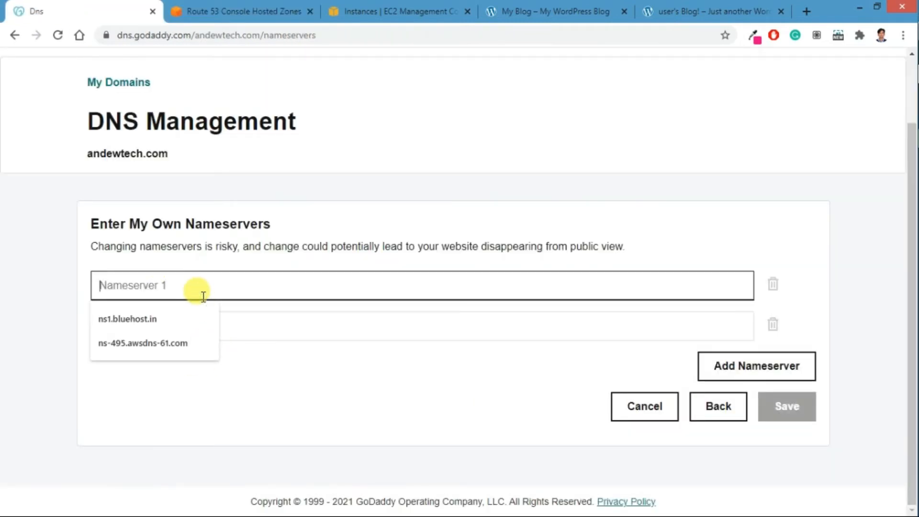
key(ctrl+v)
key(BackSpace)
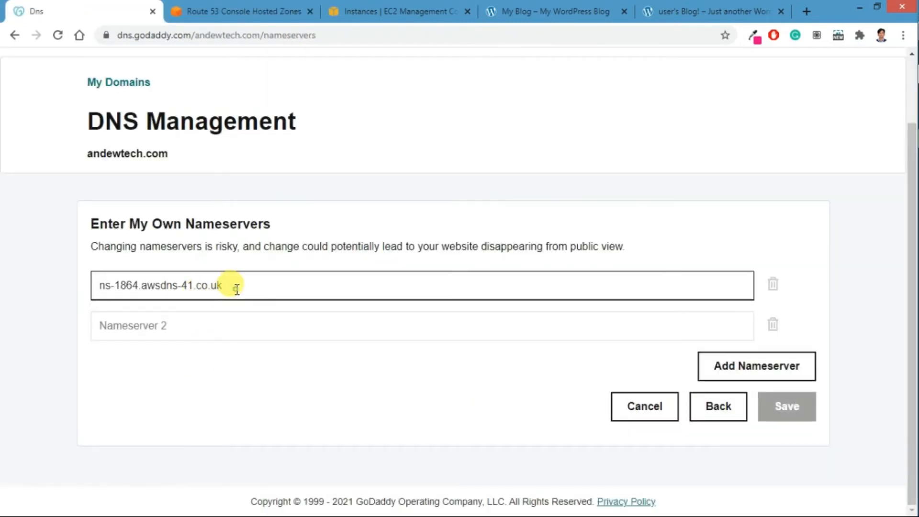
Copy the second NS record value from Route 53 and set Nameserver 2 in GoDaddy to ns-129.awsdns-16.com, without the trailing dot.
click(211, 10)
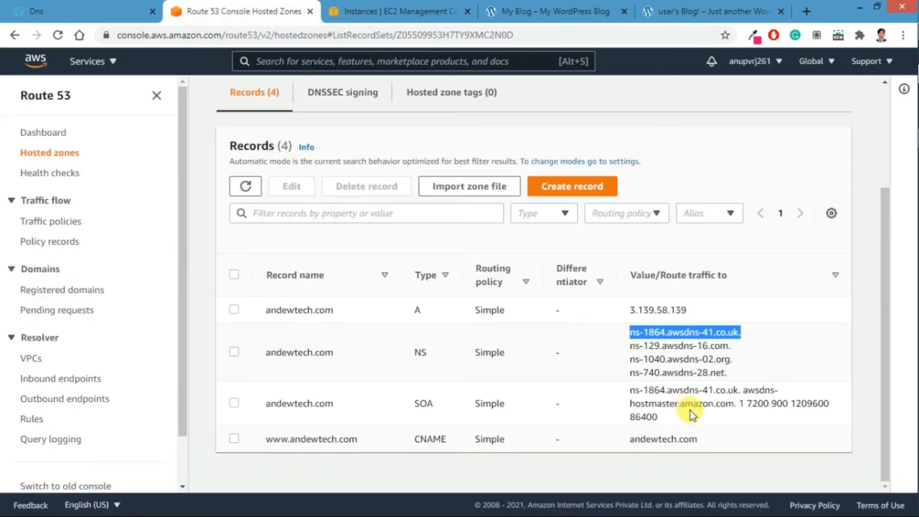
click(656, 339)
triple_click(661, 345)
key(ctrl+c)
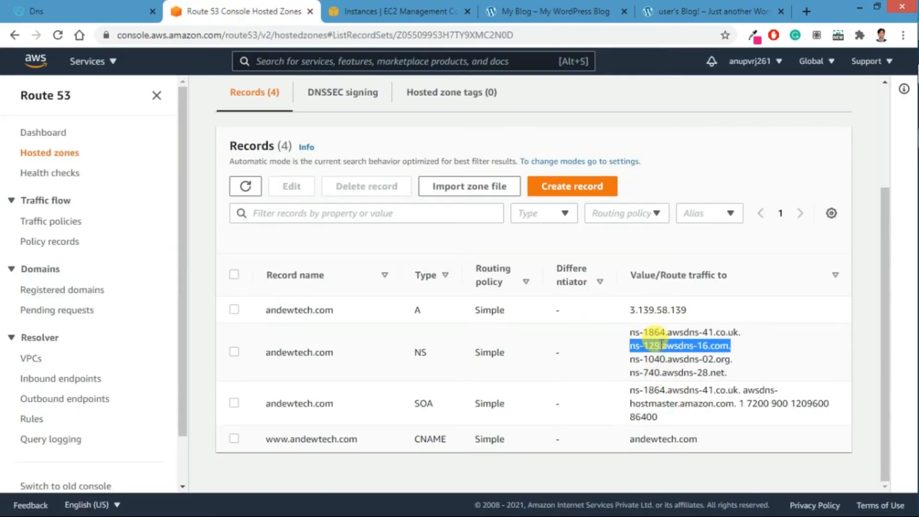
click(96, 10)
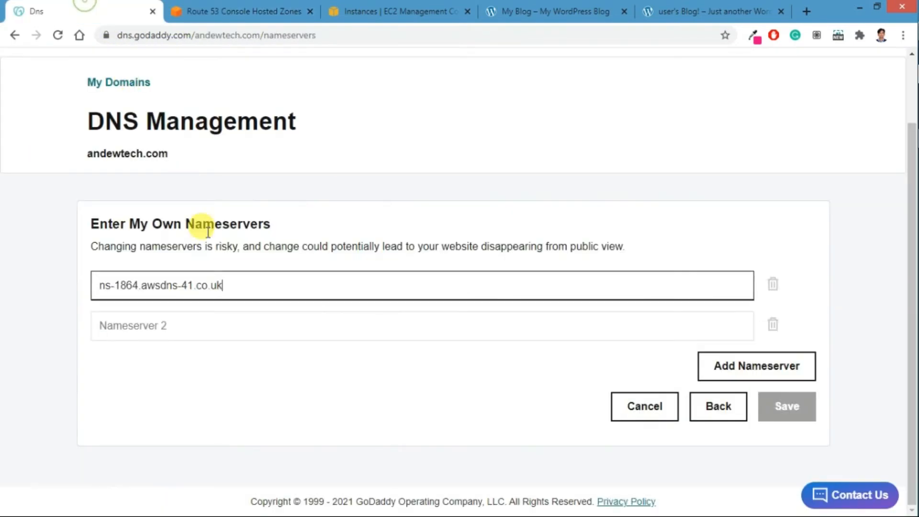
click(209, 331)
key(ctrl+v)
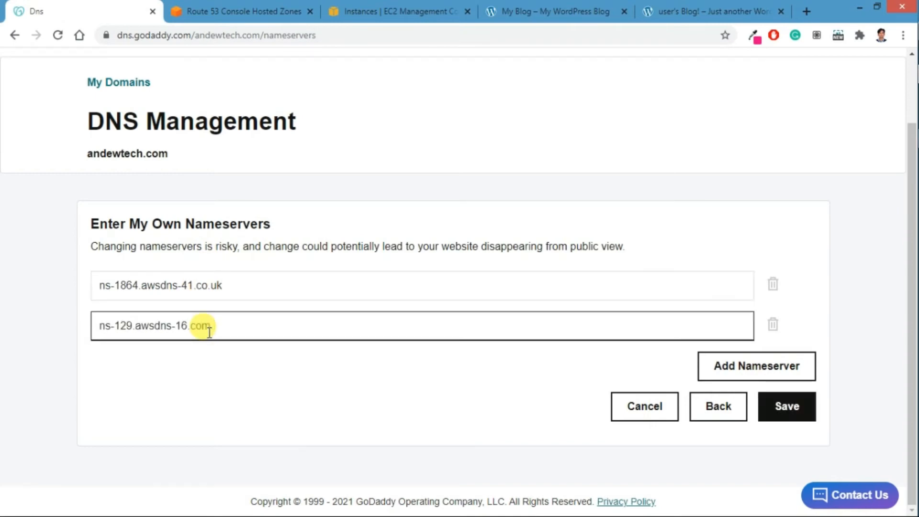
Copy the remaining NS values from Route 53 and add ns-1040.awsdns-02.org and ns-740.awsdns-28.net as nameservers 3 and 4 in GoDaddy.
click(265, 10)
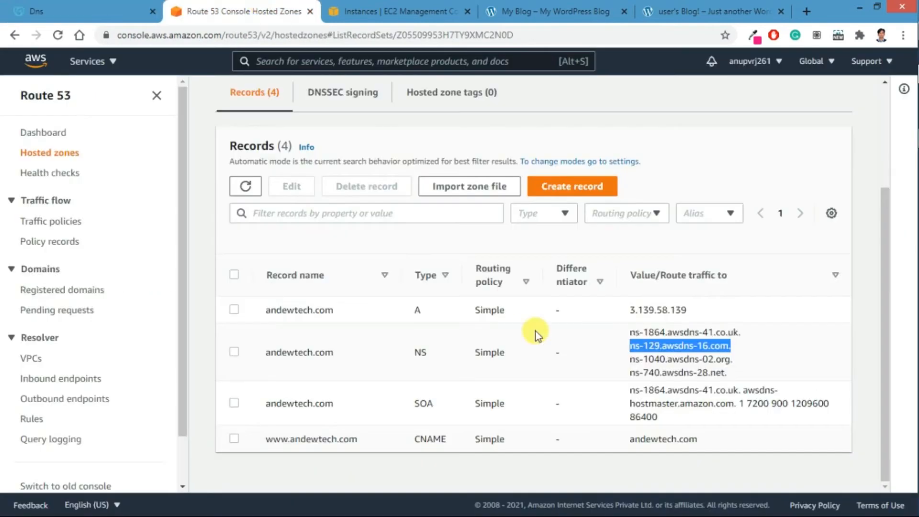
triple_click(683, 358)
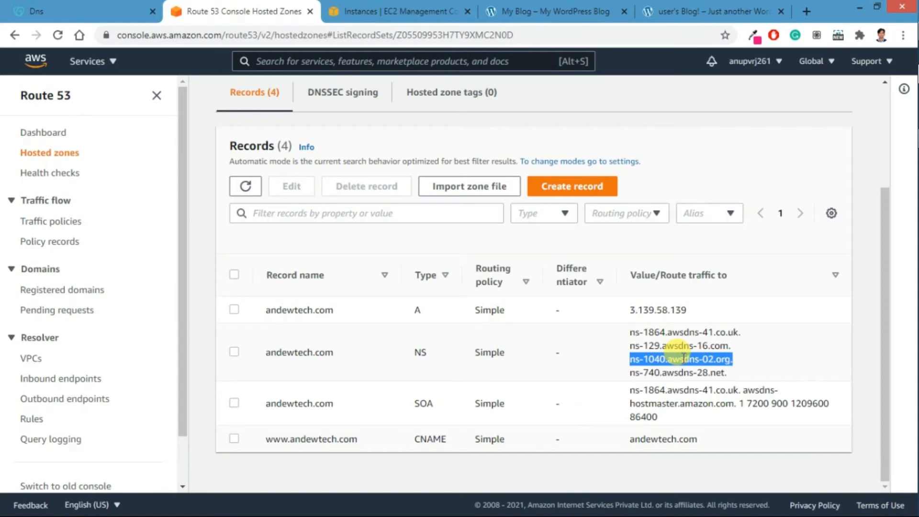
click(29, 10)
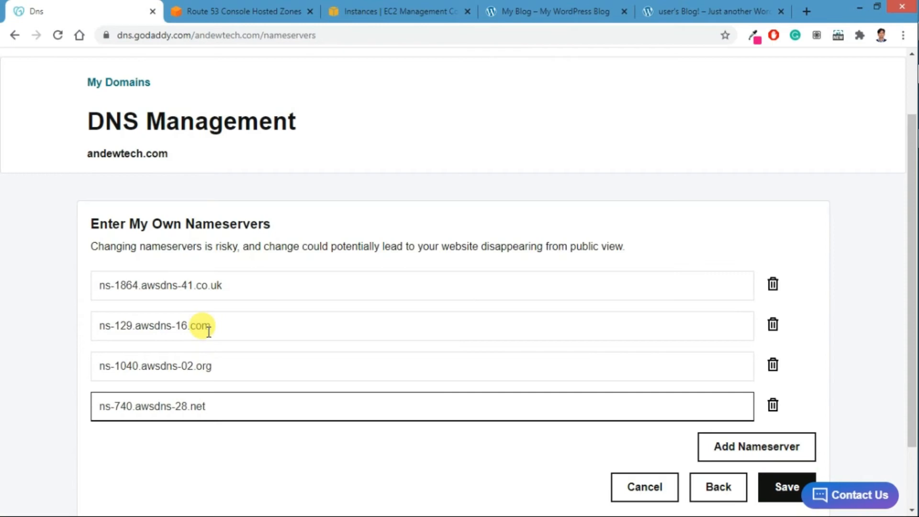
Save the four custom nameservers and consent to the nameserver update for andewtech.com.
scroll(398, 349, down, 2)
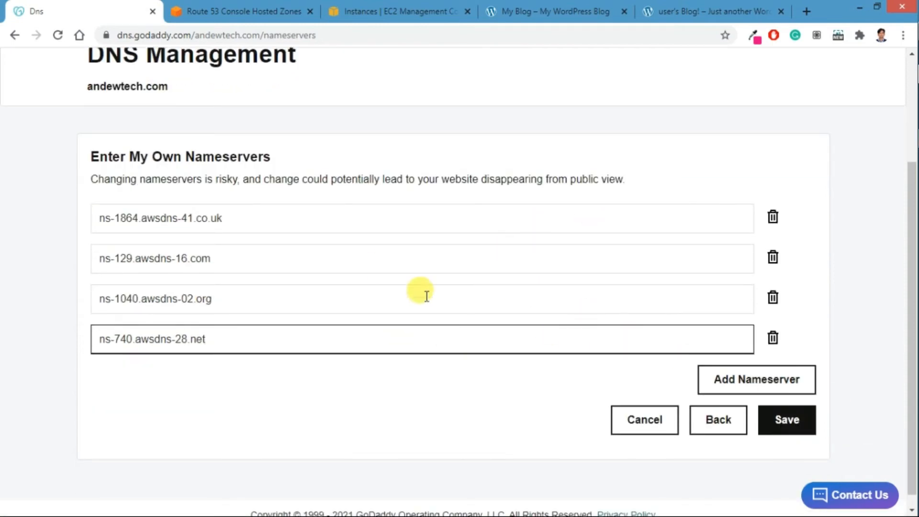
click(771, 432)
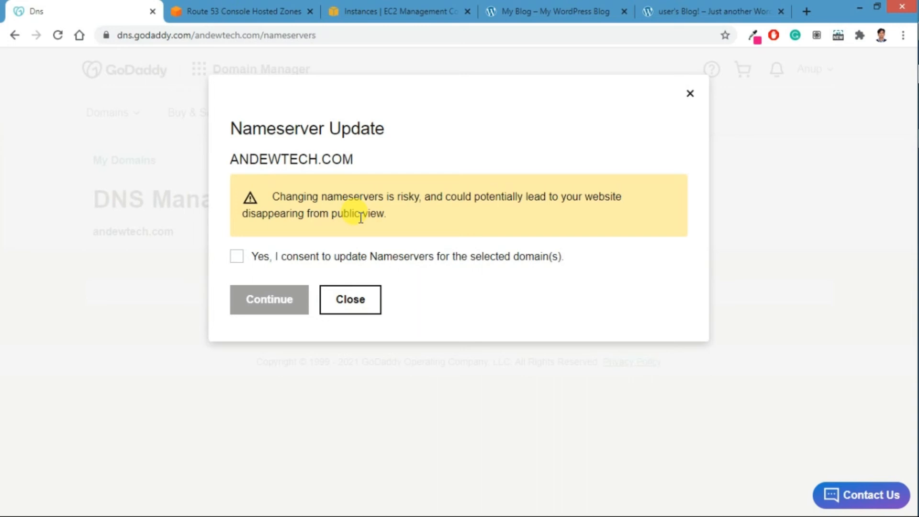
click(238, 259)
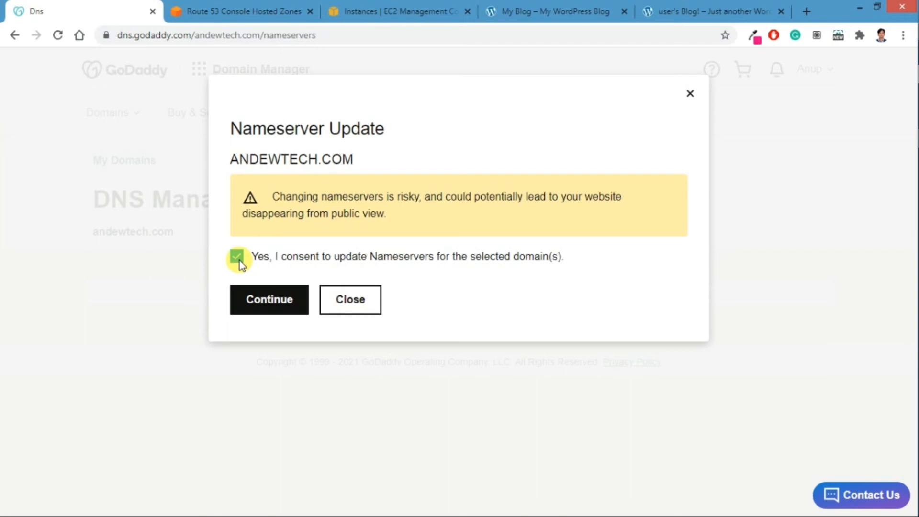
click(259, 309)
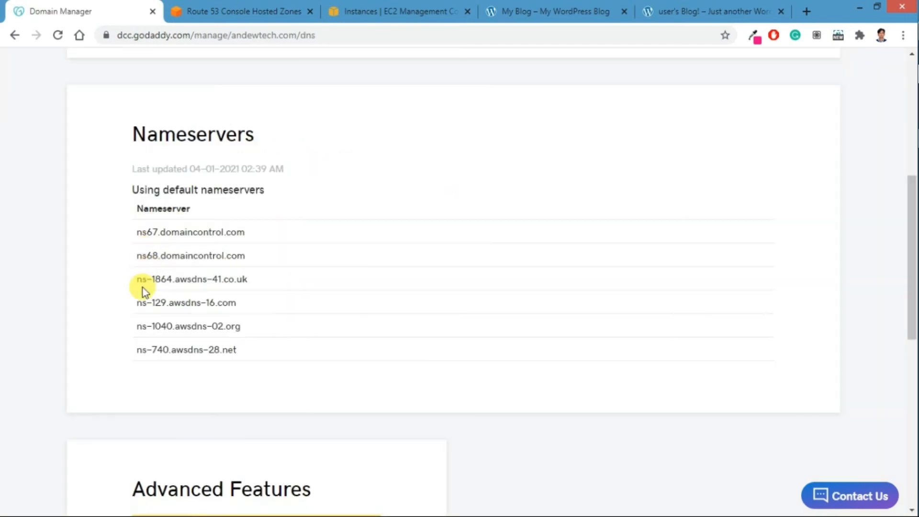
Examine the four AWS entries in the nameserver list of andewtech.com and the records section above it.
drag(131, 277, 232, 358)
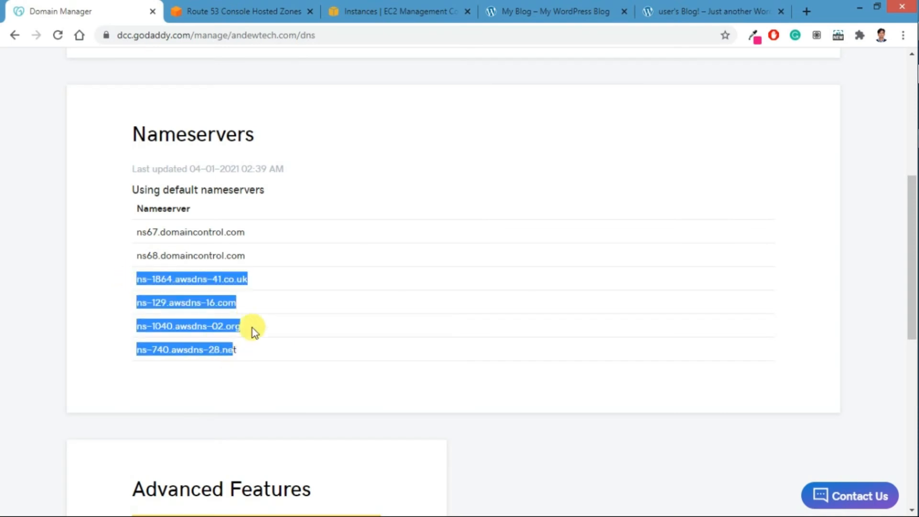
scroll(252, 328, up, 4)
scroll(252, 329, up, 3)
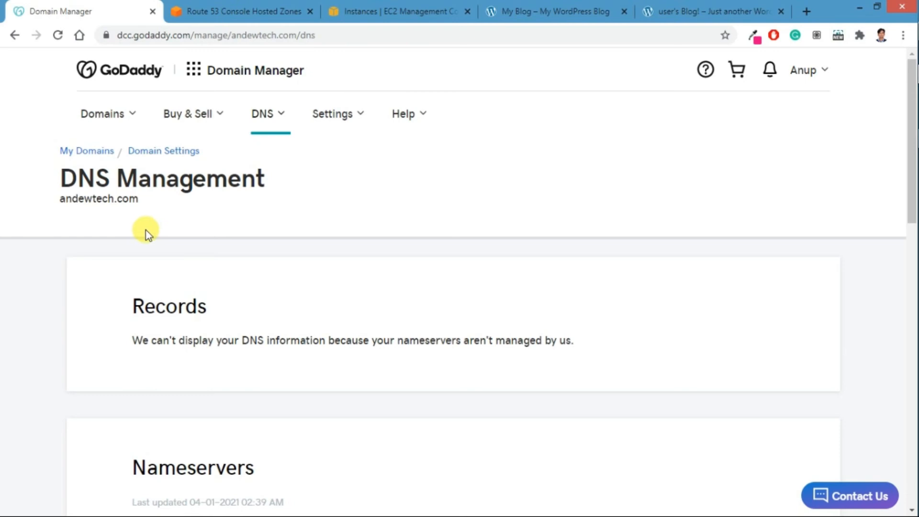
Reload the andewtech.com site and compare it with the WordPress site at 3.139.58.139.
click(507, 11)
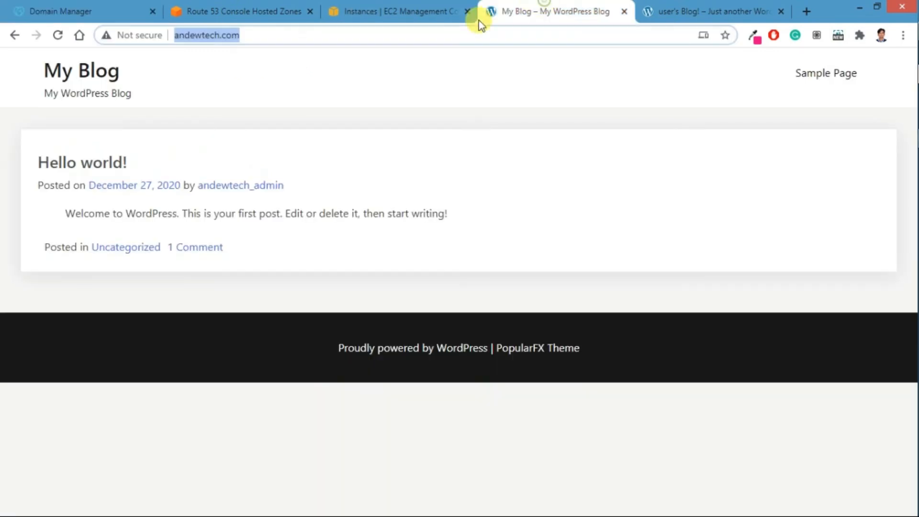
click(56, 37)
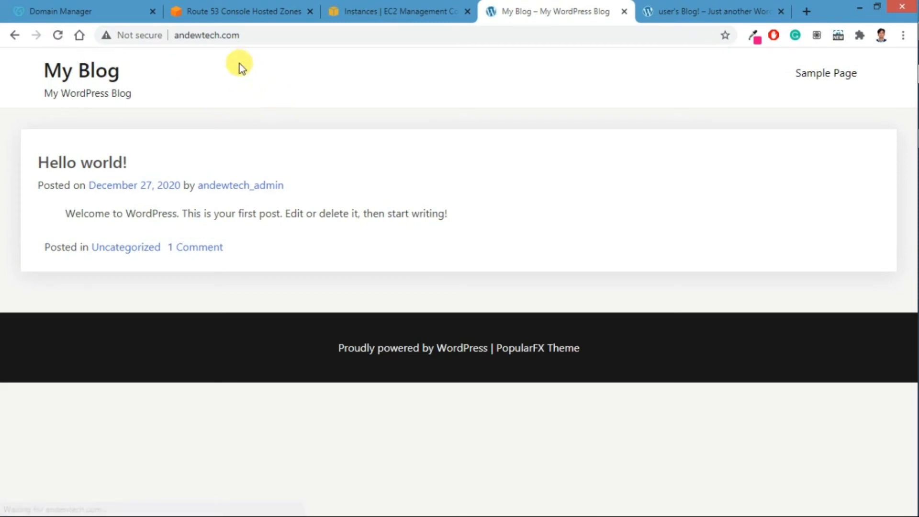
click(250, 34)
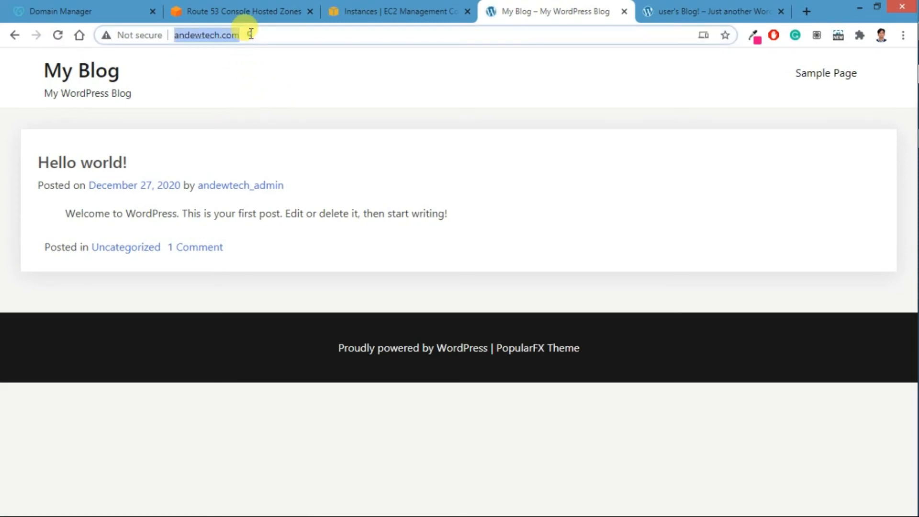
click(266, 33)
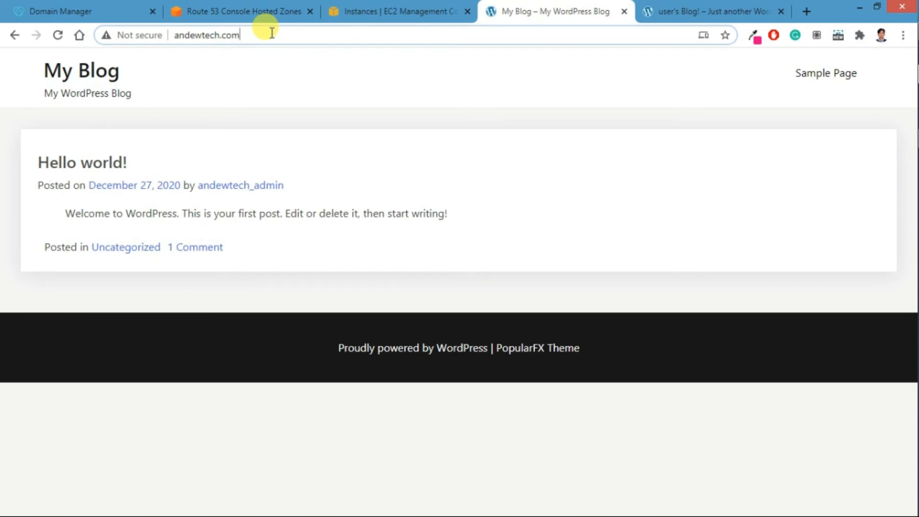
click(680, 11)
scroll(249, 182, down, 5)
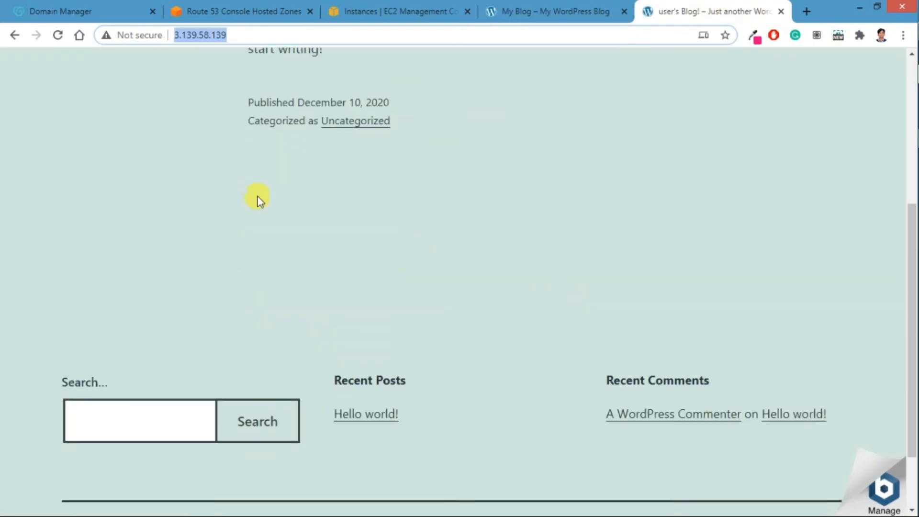
scroll(331, 229, down, 2)
scroll(334, 206, up, 10)
click(550, 11)
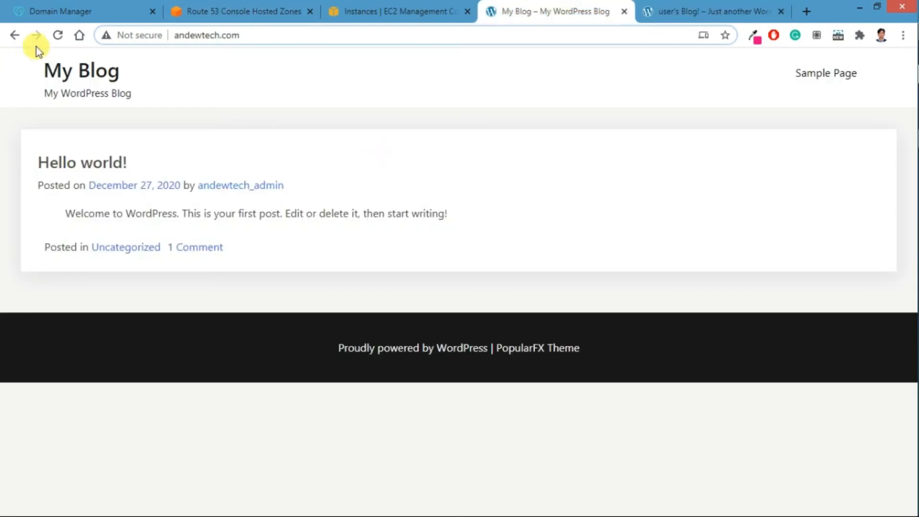
Return to GoDaddy, reopen the DNS management of andewtech.com from the product list and check its custom nameservers.
click(57, 11)
scroll(203, 221, down, 8)
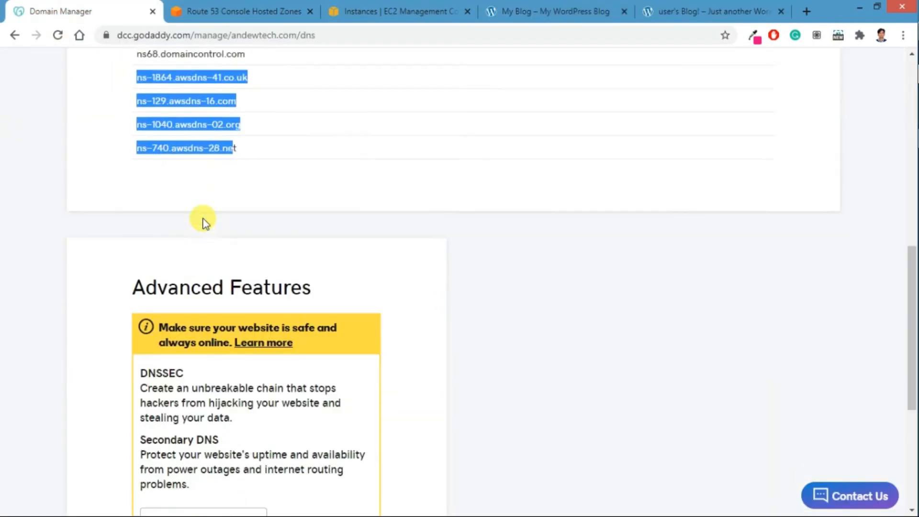
scroll(204, 221, down, 6)
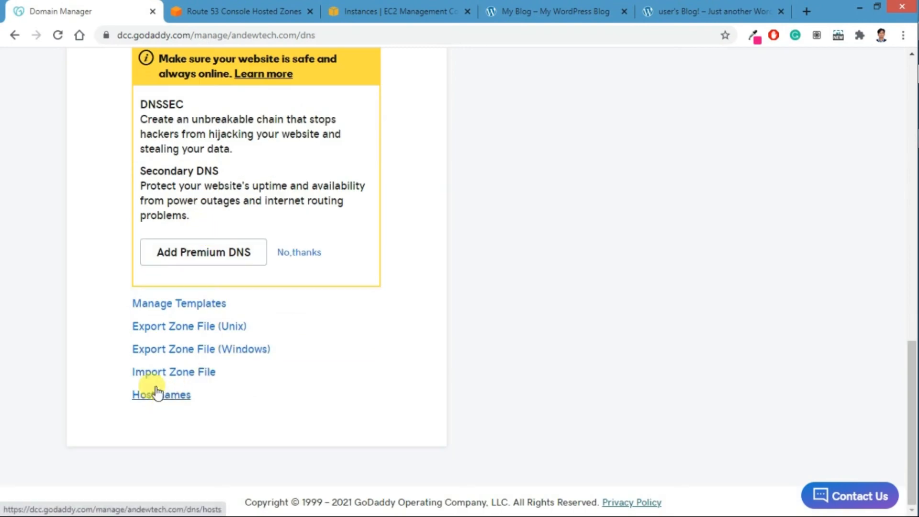
scroll(119, 248, up, 15)
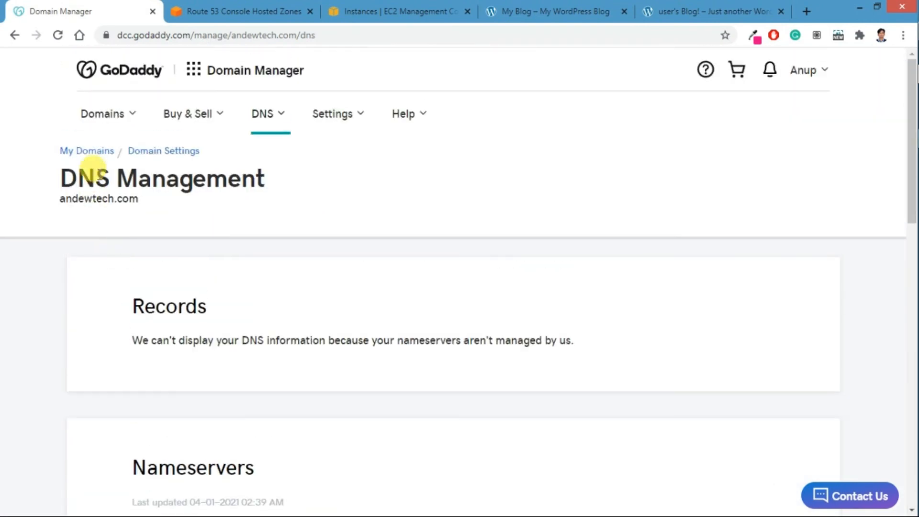
click(77, 151)
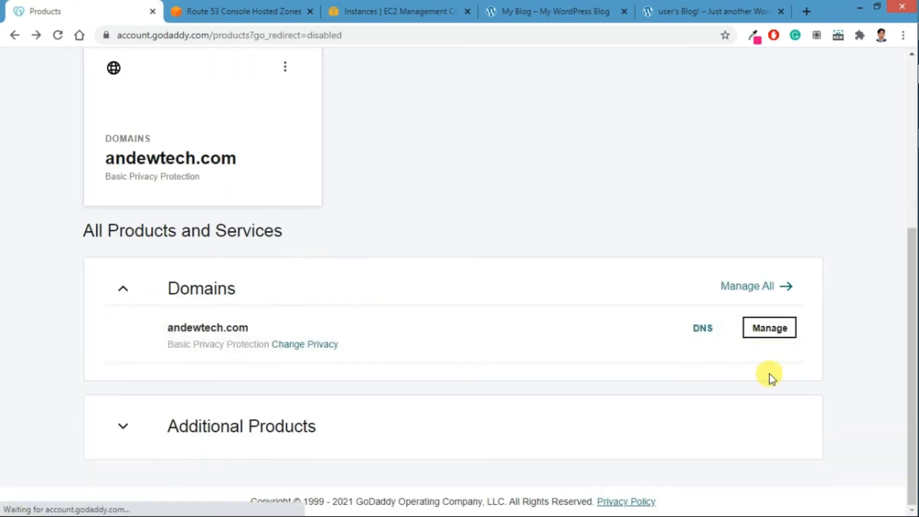
click(704, 329)
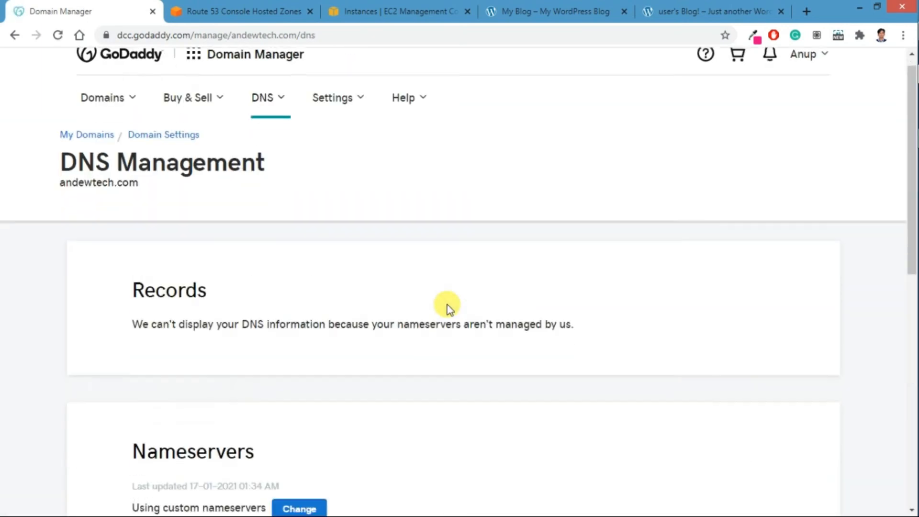
scroll(448, 307, down, 5)
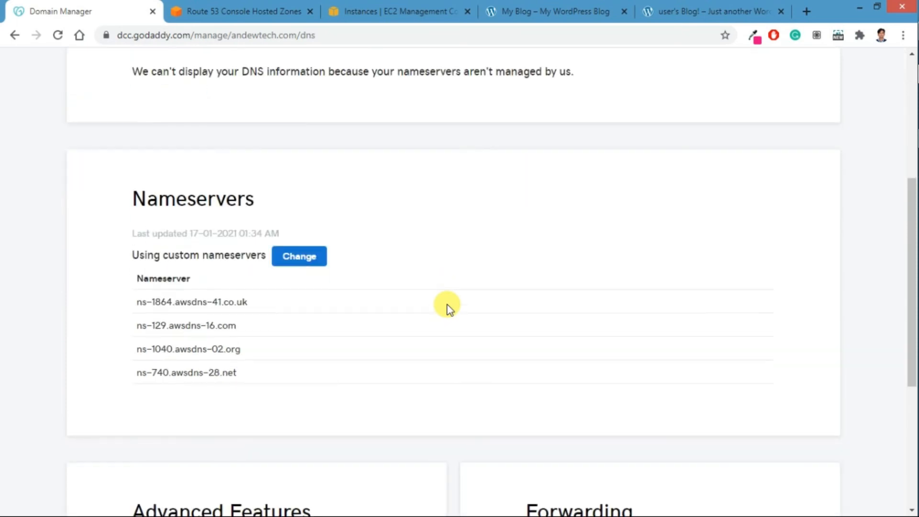
double_click(149, 255)
triple_click(149, 255)
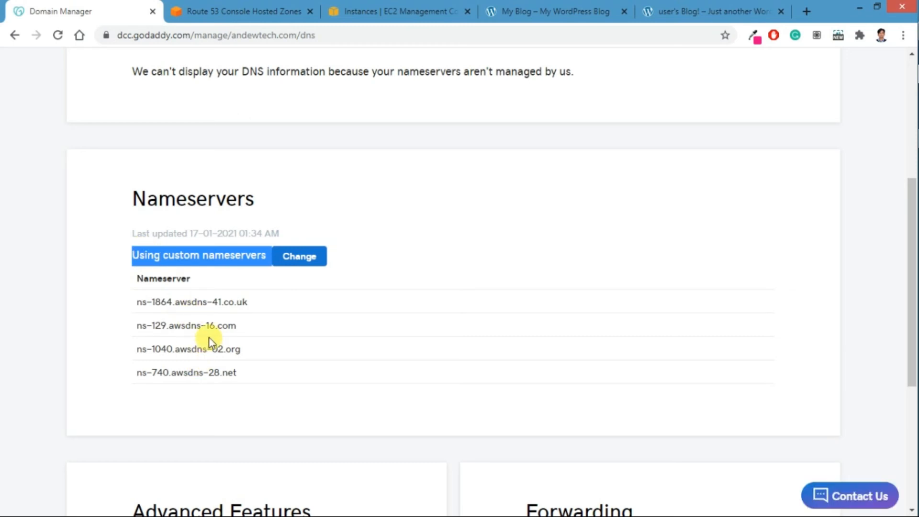
Switch andewtech.com back to the GoDaddy nameservers, save the choice and consent to the nameserver update.
click(303, 259)
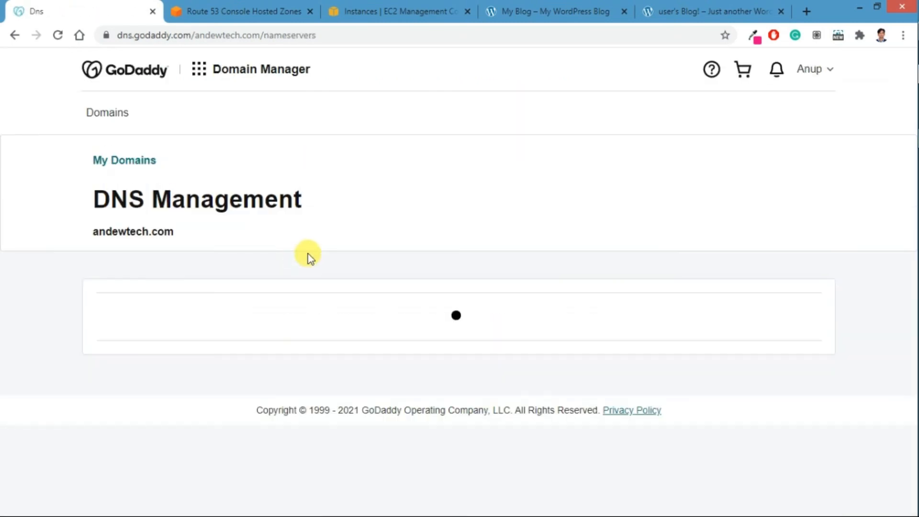
scroll(309, 253, down, 4)
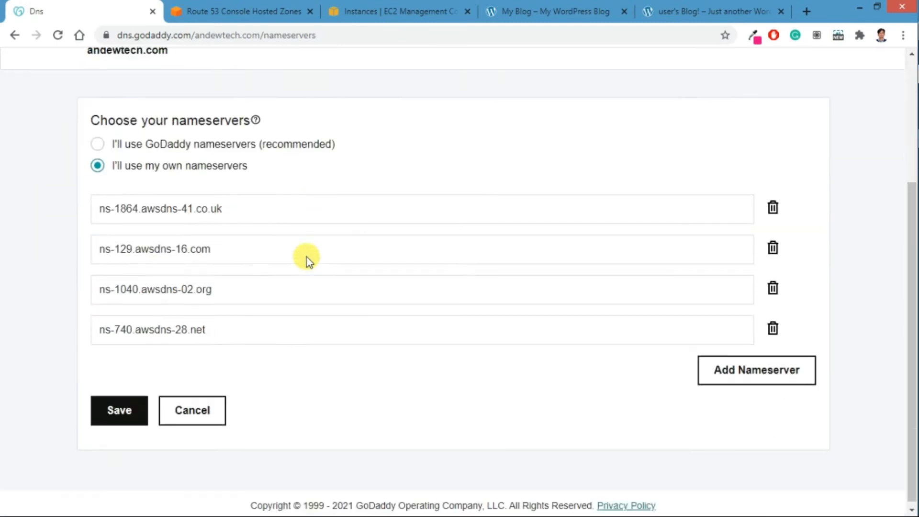
click(97, 140)
click(123, 403)
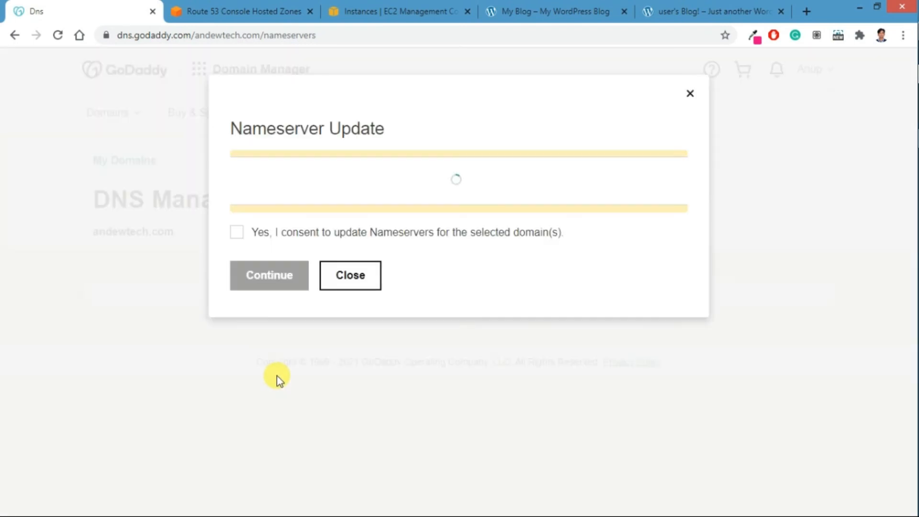
click(254, 261)
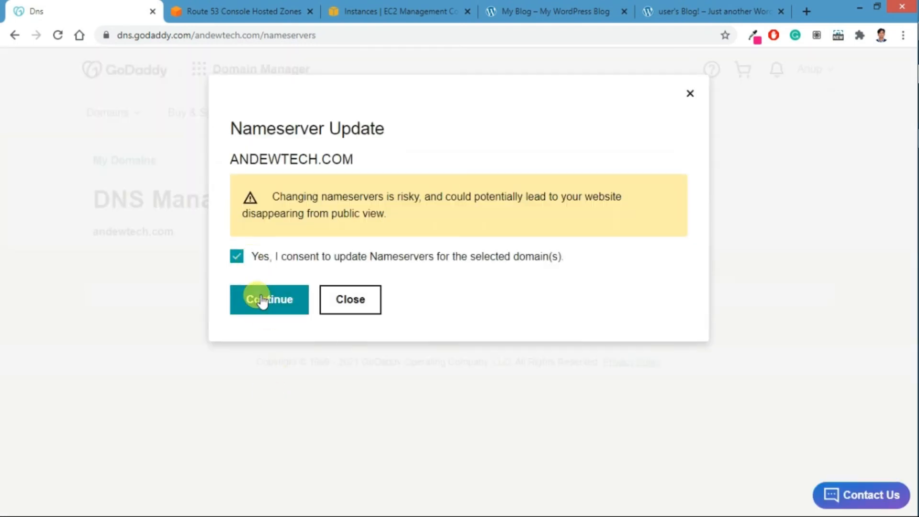
click(263, 301)
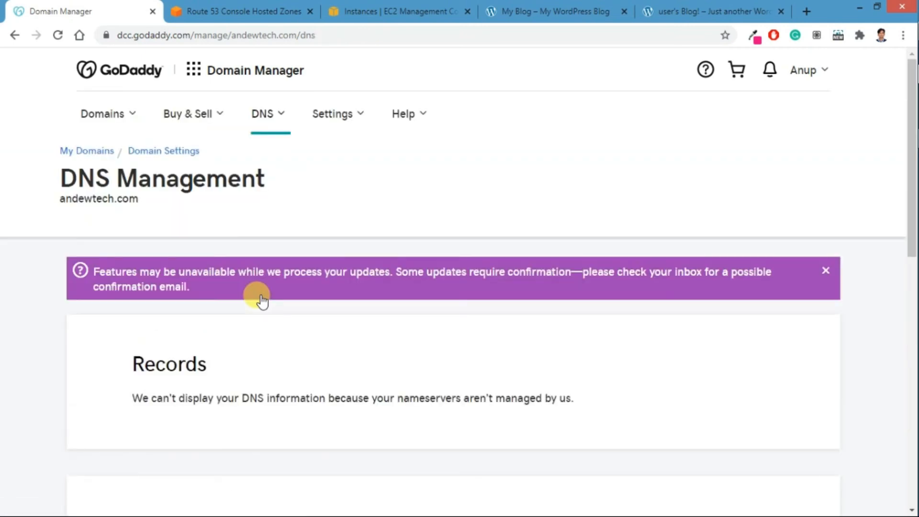
Check the nameserver section and reopen the DNS management of andewtech.com from the product list.
scroll(196, 289, down, 8)
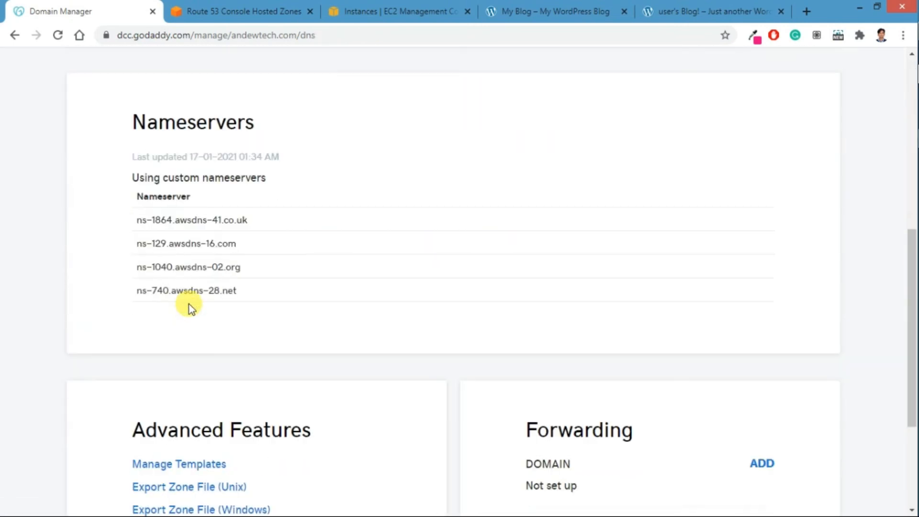
scroll(128, 307, down, 12)
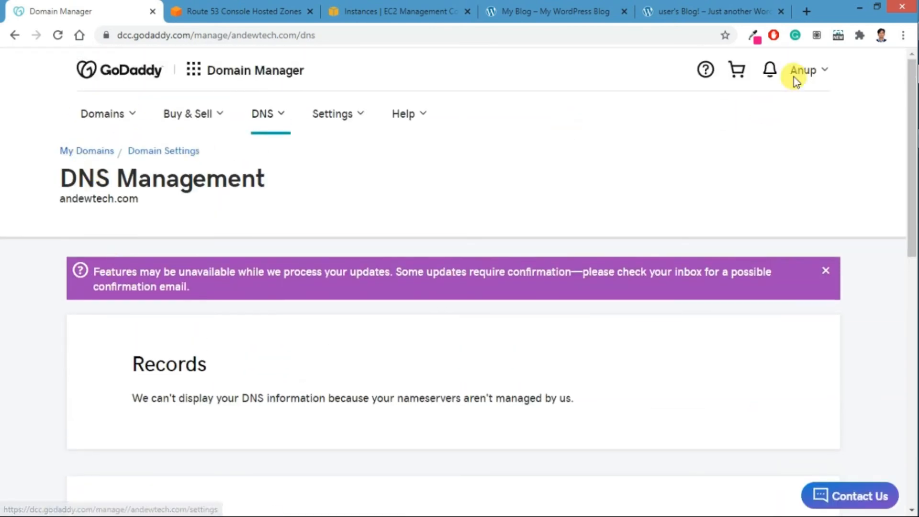
click(808, 59)
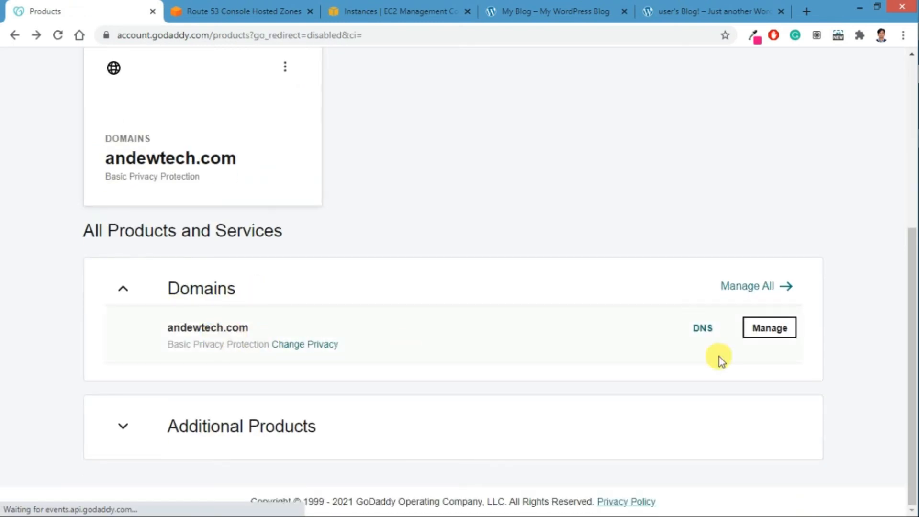
click(695, 331)
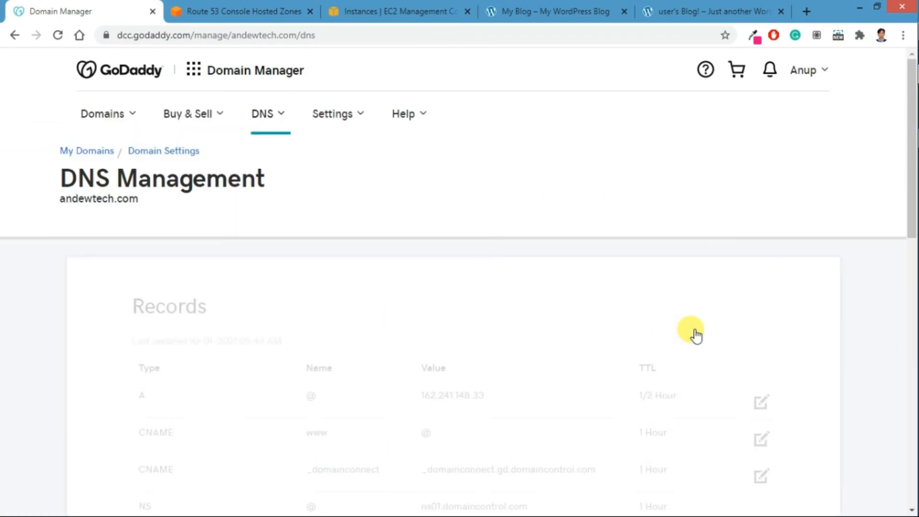
Check the IP address in the domain's A record against the public IPv4 address of the running EC2 instance.
scroll(672, 334, down, 4)
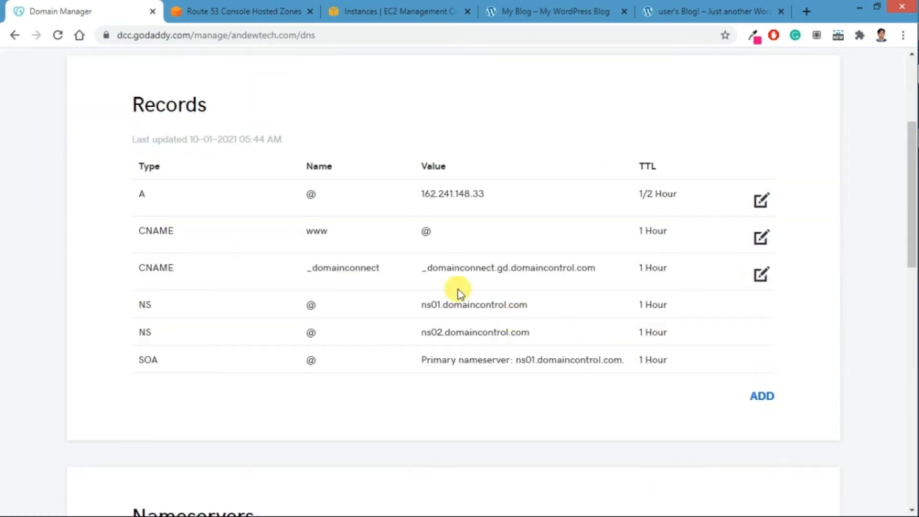
double_click(440, 194)
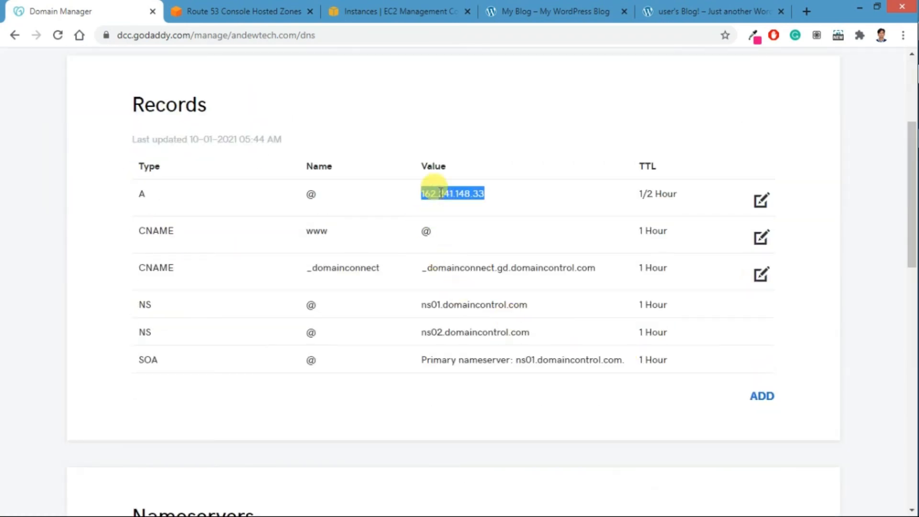
click(378, 10)
click(585, 11)
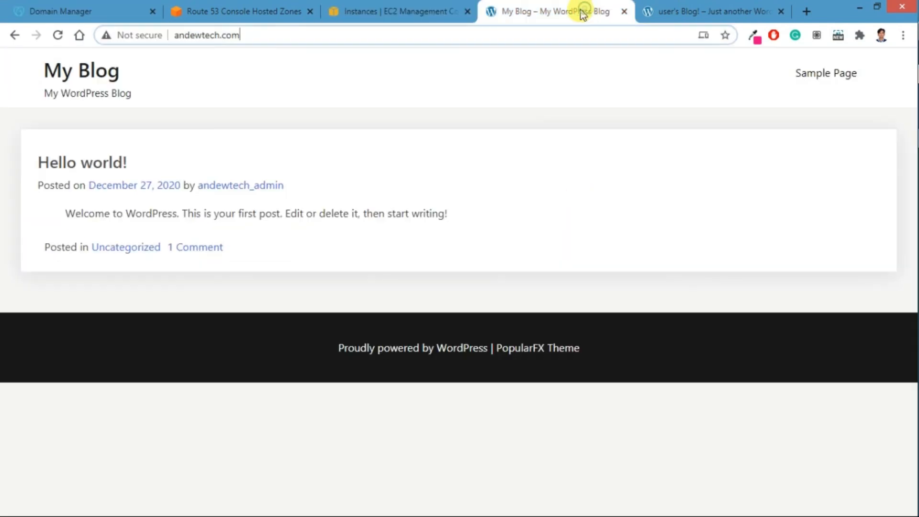
click(374, 14)
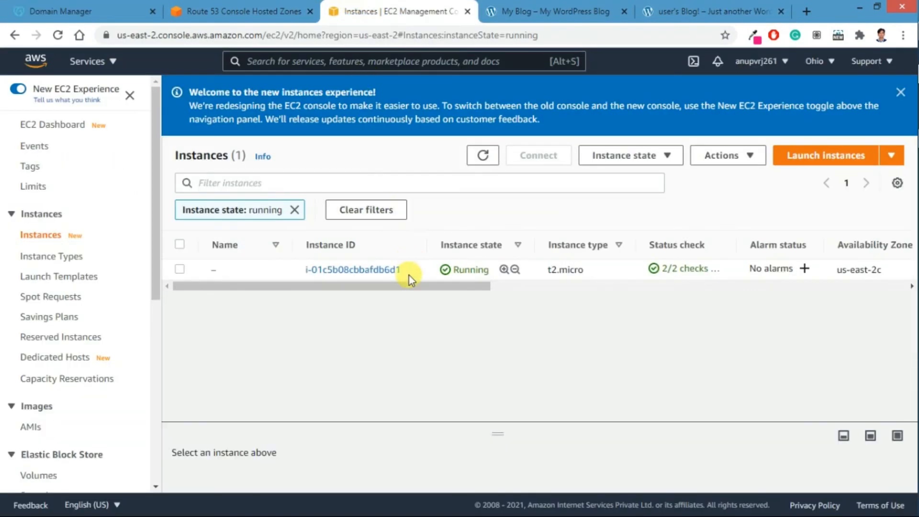
drag(407, 292, 628, 294)
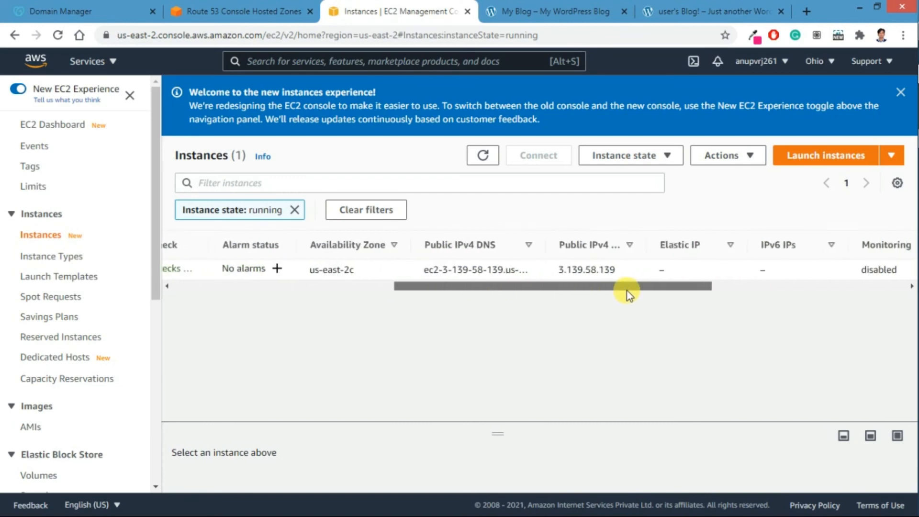
double_click(591, 266)
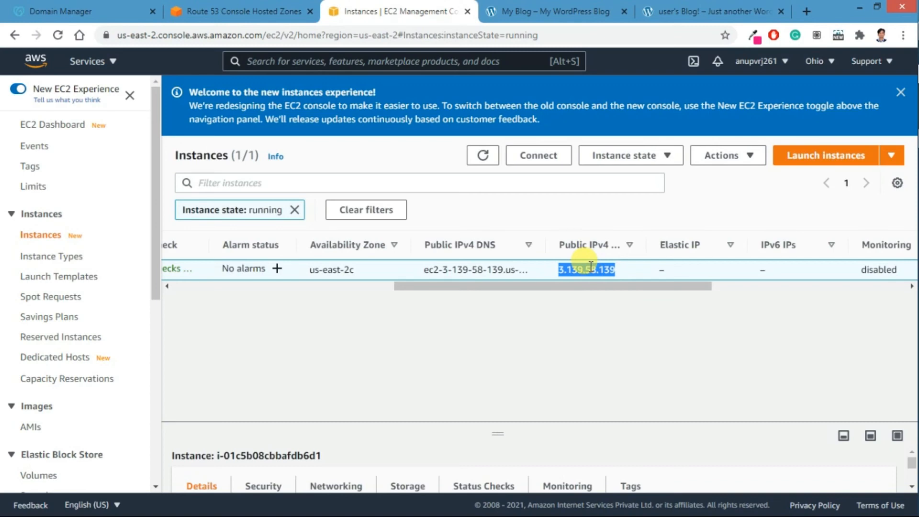
Copy the IP address from the andewtech.com A record in Route 53 and return to the GoDaddy DNS records.
click(210, 12)
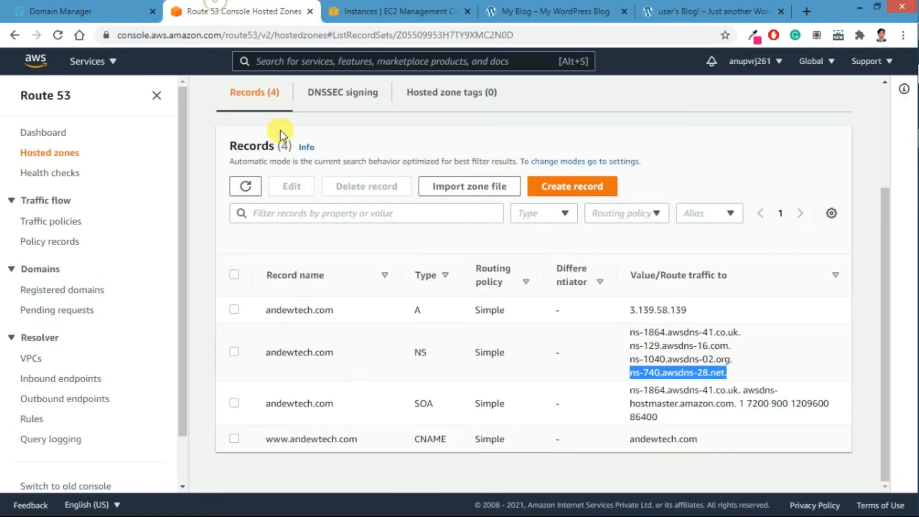
double_click(662, 306)
key(ctrl+c)
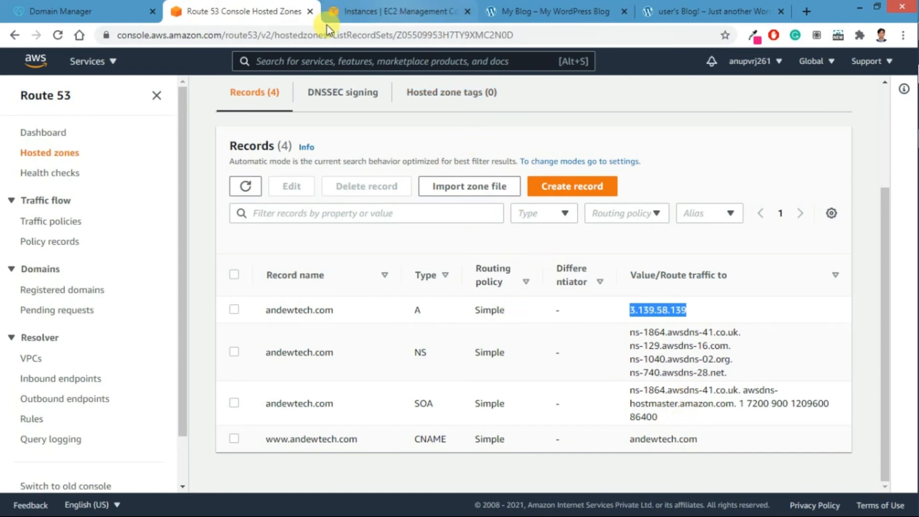
click(96, 9)
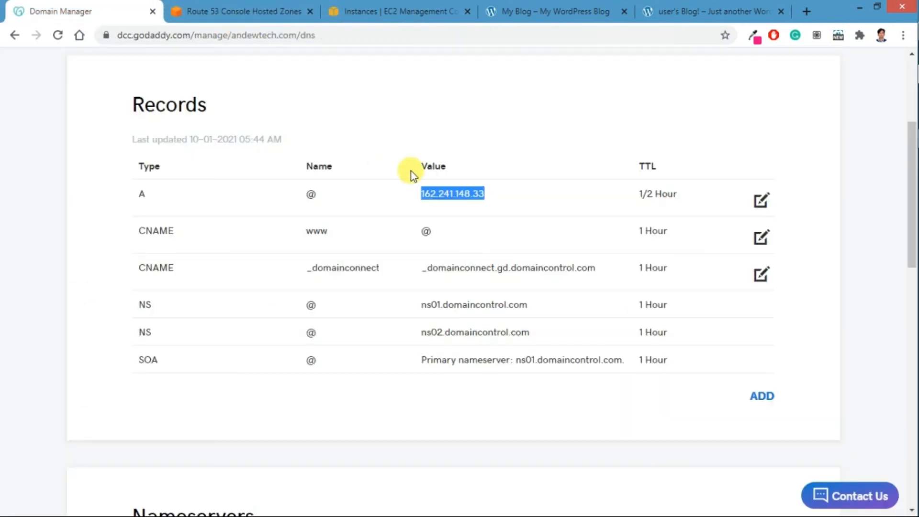
click(208, 11)
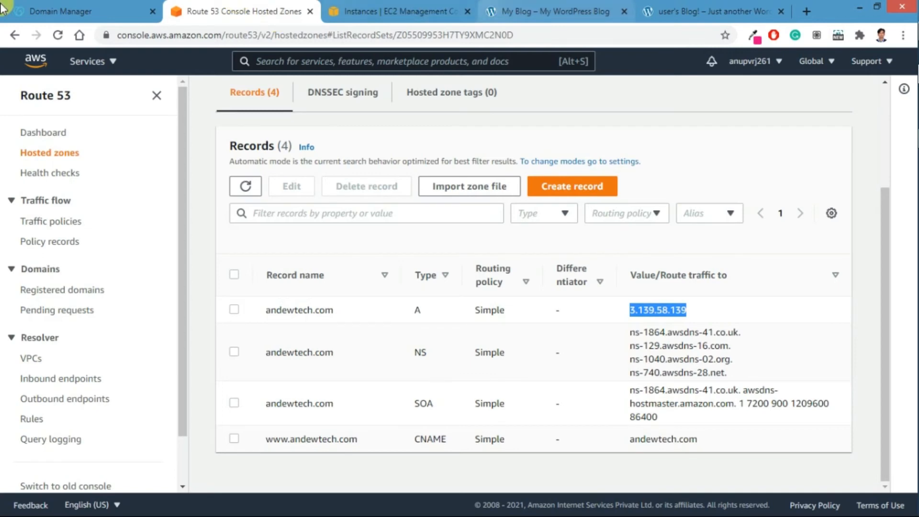
click(19, 10)
Edit the @ A record in GoDaddy to point to 3.139.58.139 and save it.
click(751, 204)
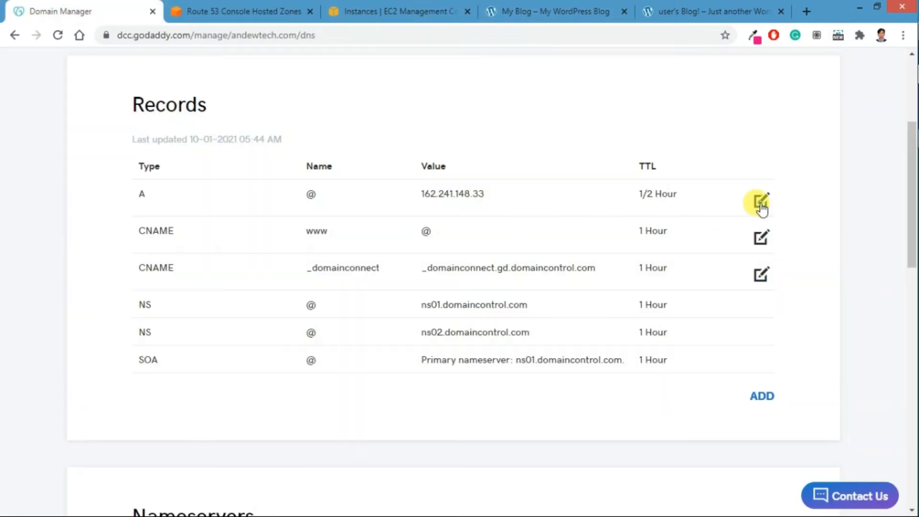
click(421, 266)
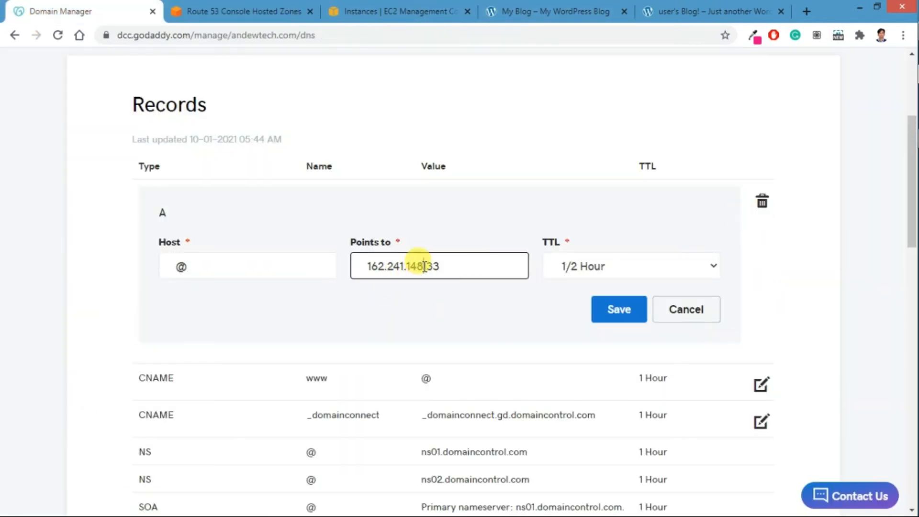
double_click(424, 267)
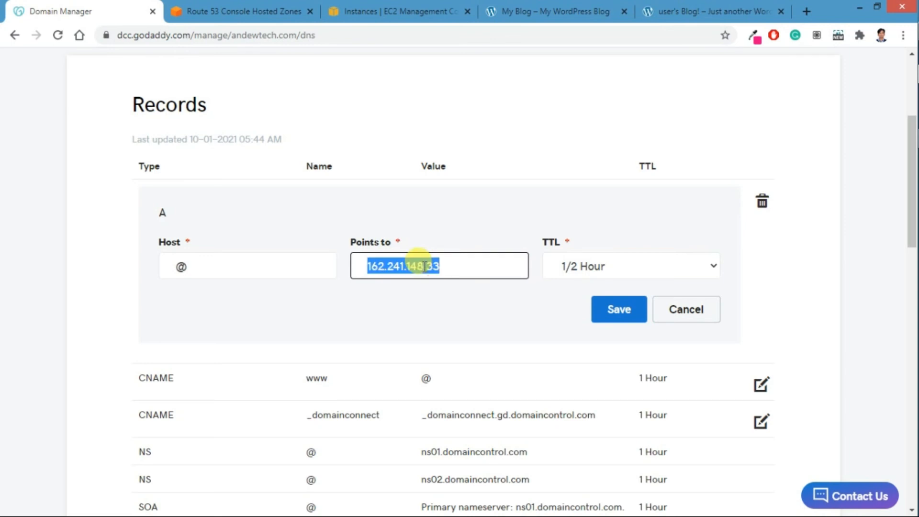
key(ctrl+v)
click(423, 297)
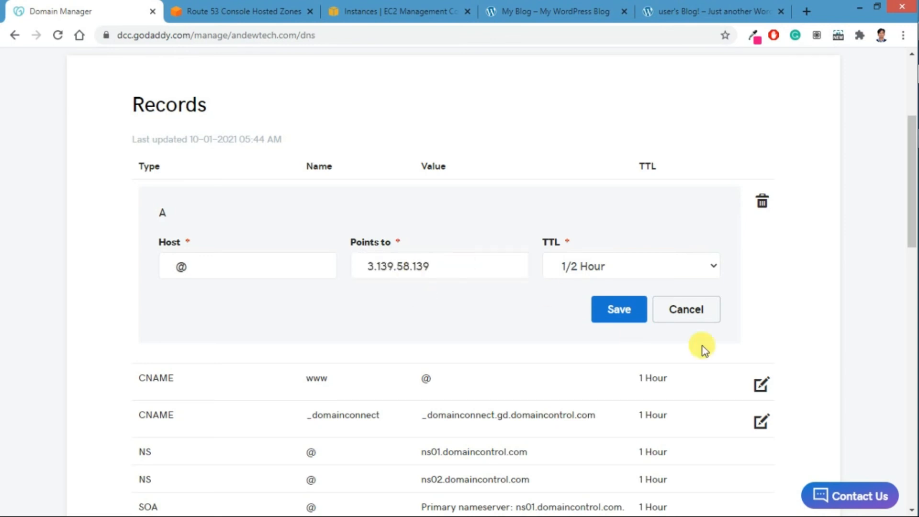
click(618, 310)
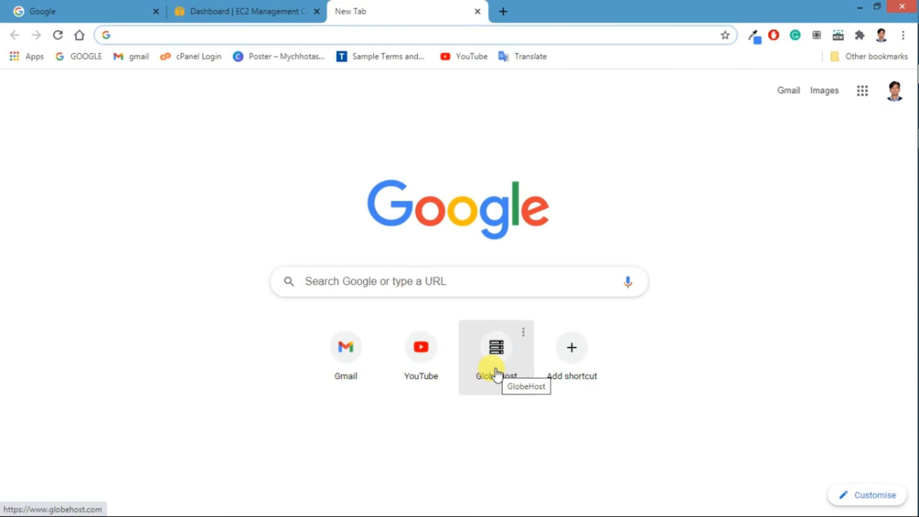
Load andewtech.com in the new browser tab to check which site the domain serves.
text(ane)
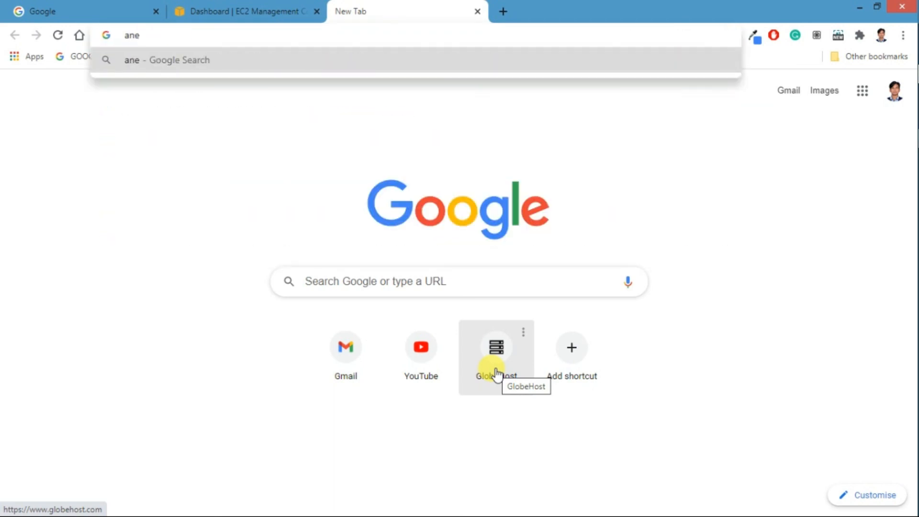
key(BackSpace)
text(dewtech.com)
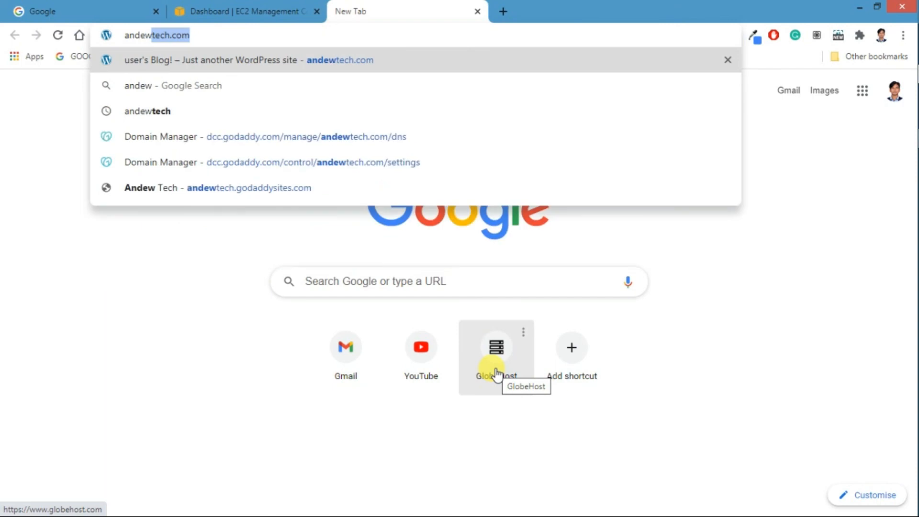
key(Return)
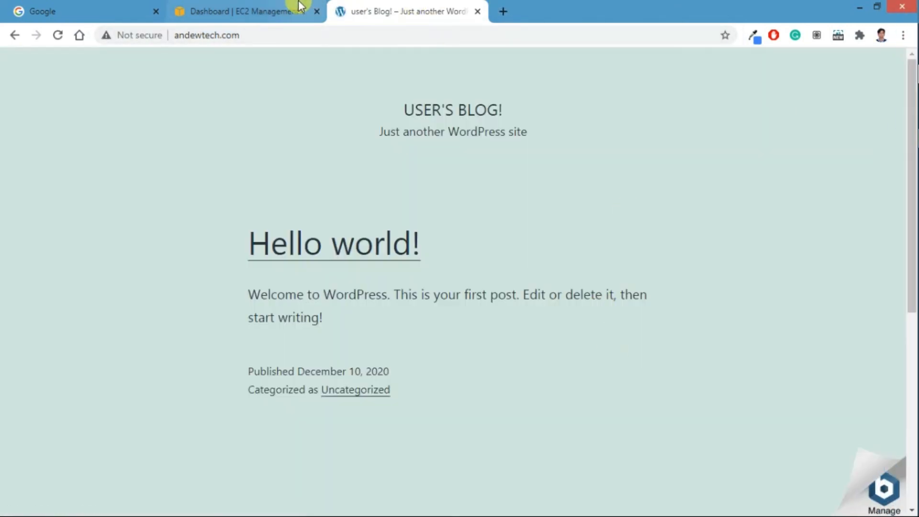
Open the details of the running instance in the EC2 console and copy its public IPv4 address.
click(295, 10)
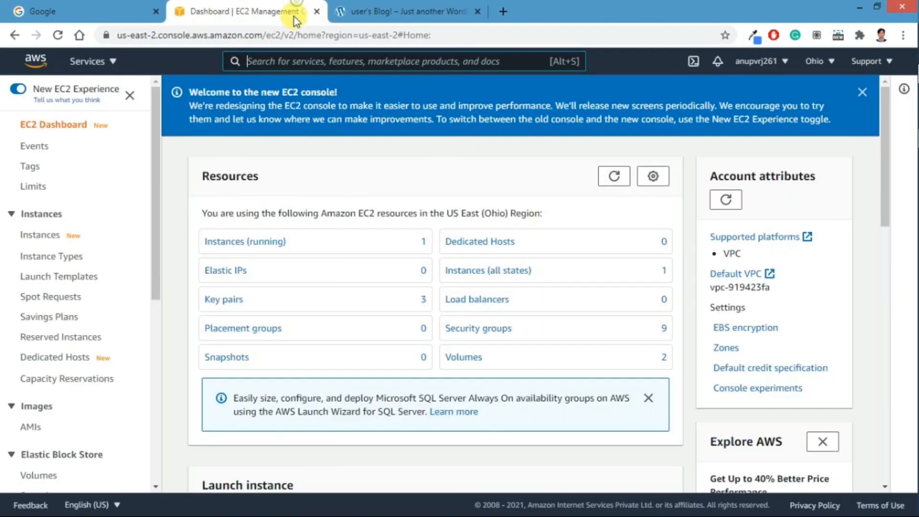
click(242, 242)
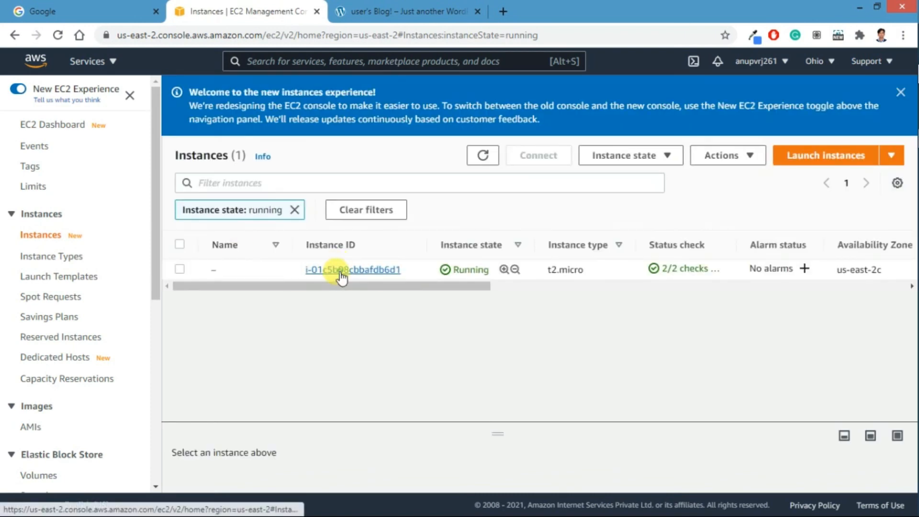
click(340, 272)
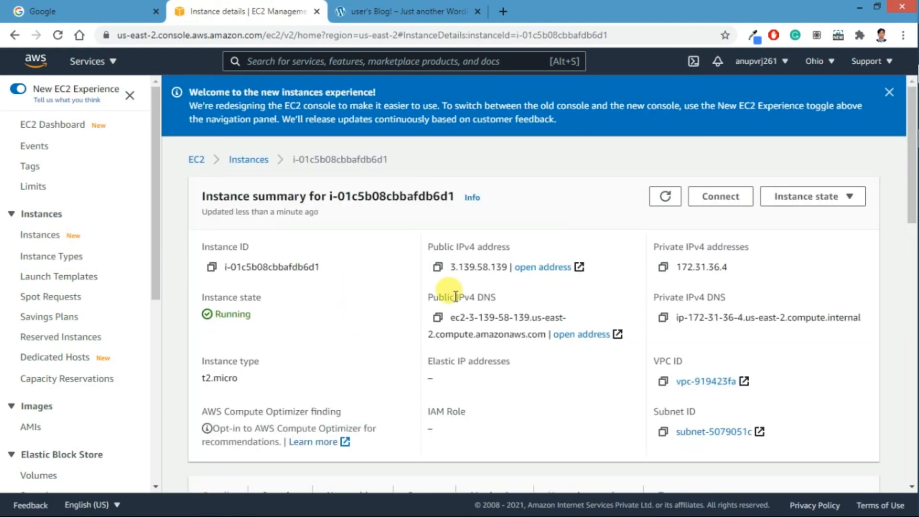
triple_click(467, 267)
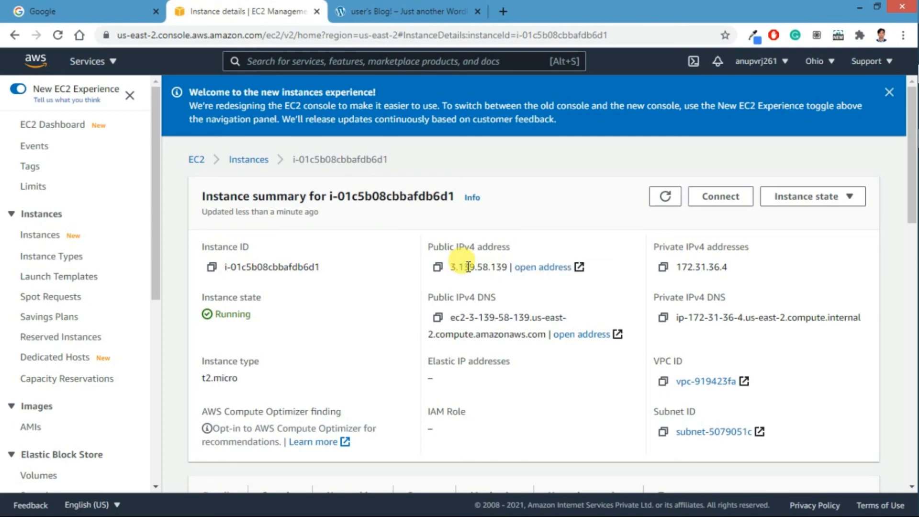
double_click(467, 267)
key(ctrl+c)
Load 3.139.58.139 in a separate browser tab and look through the page to compare it with andewtech.com.
click(398, 11)
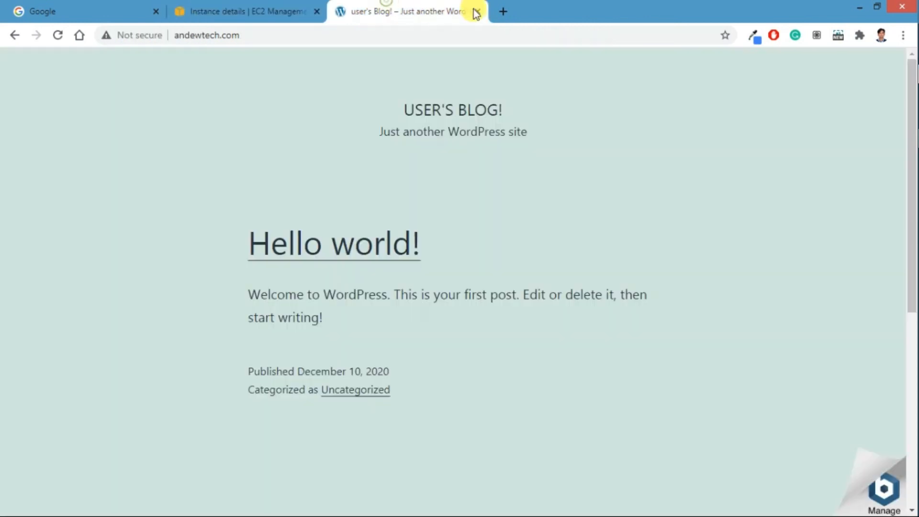
click(502, 11)
click(411, 36)
key(ctrl+v)
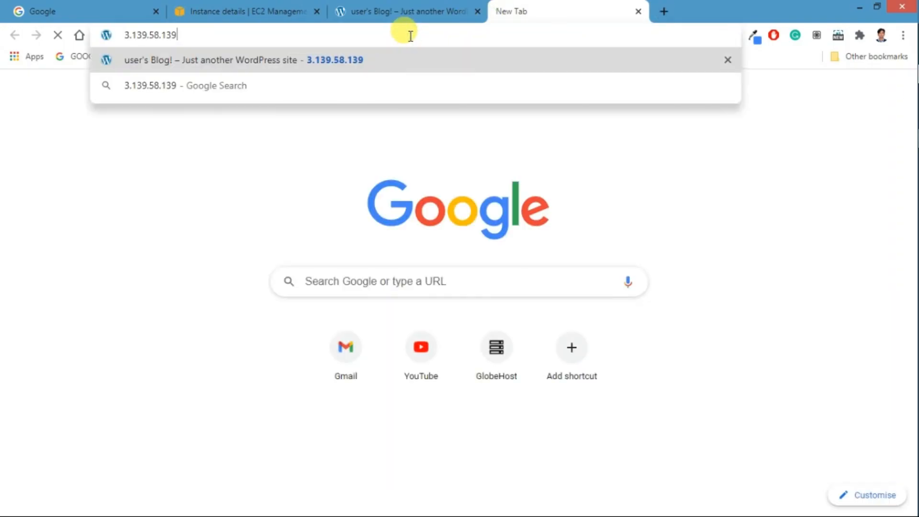
key(Return)
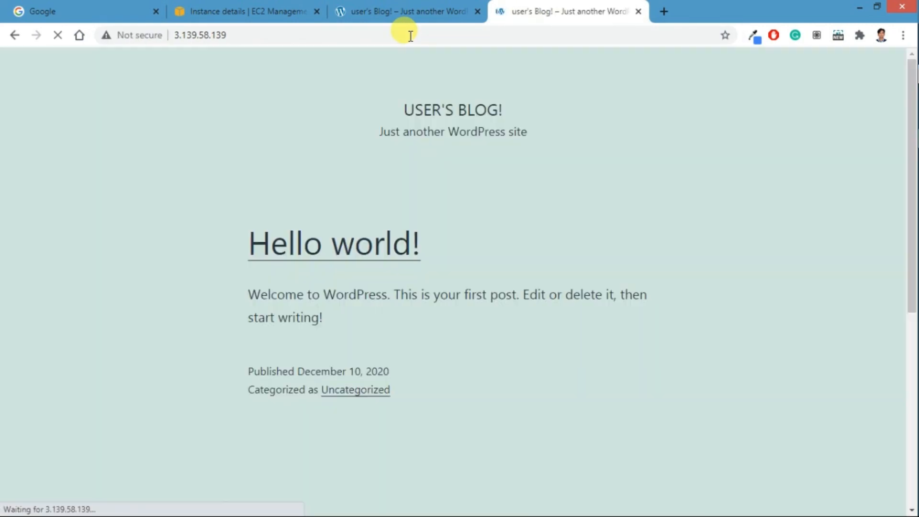
scroll(355, 185, down, 5)
scroll(354, 185, up, 5)
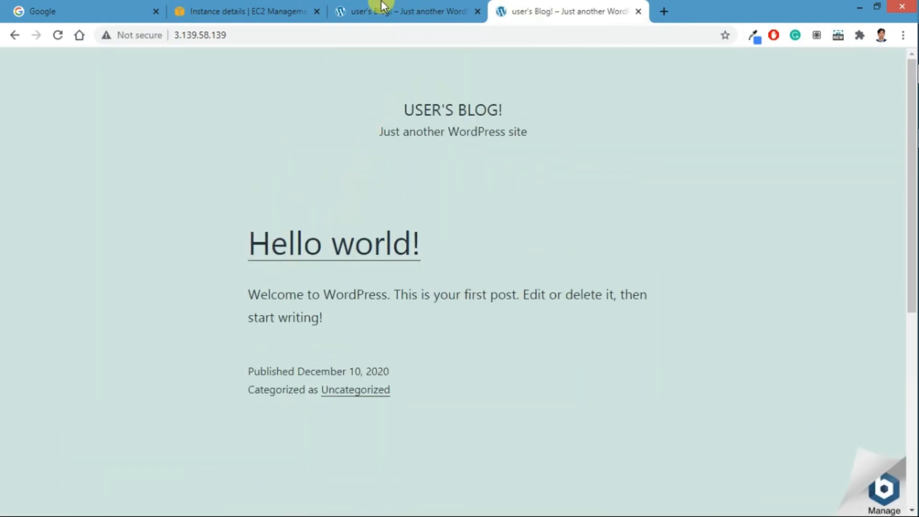